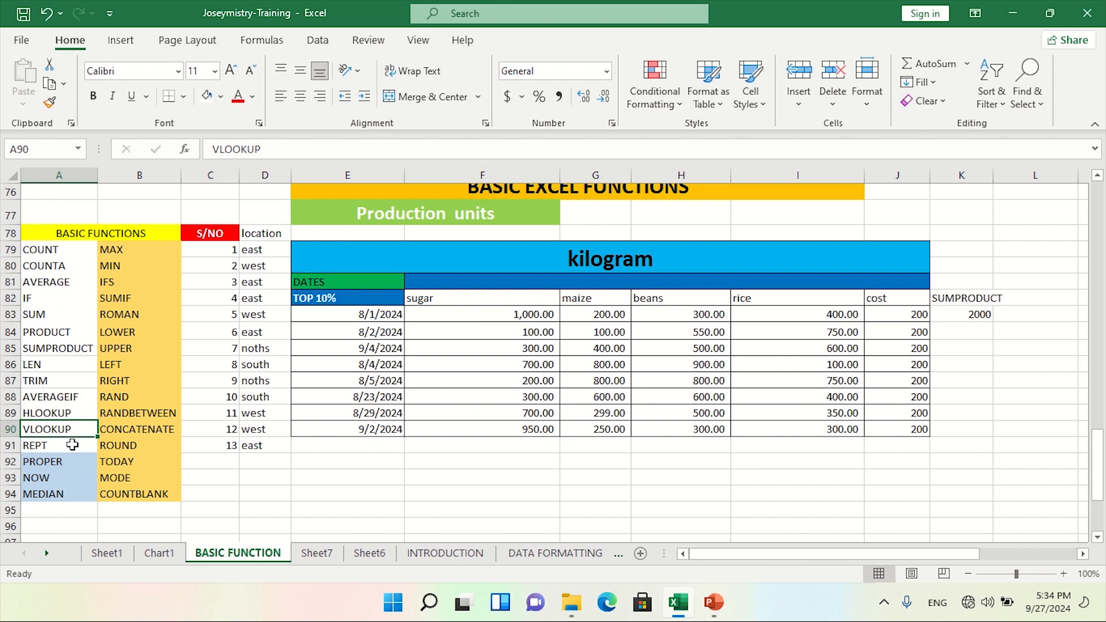
click(72, 447)
click(74, 461)
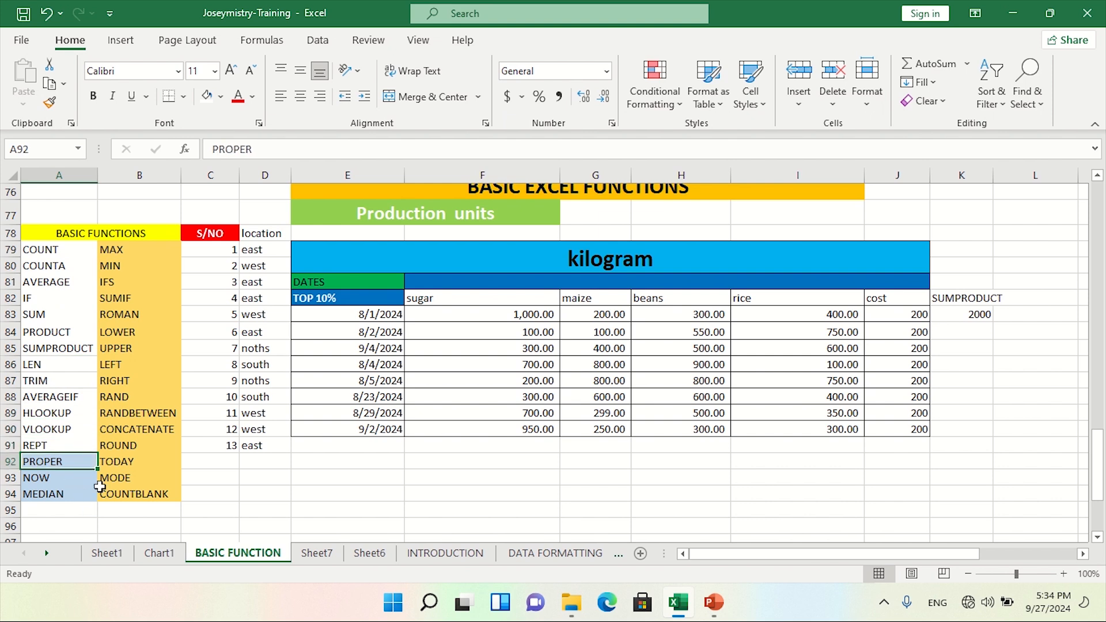
click(573, 487)
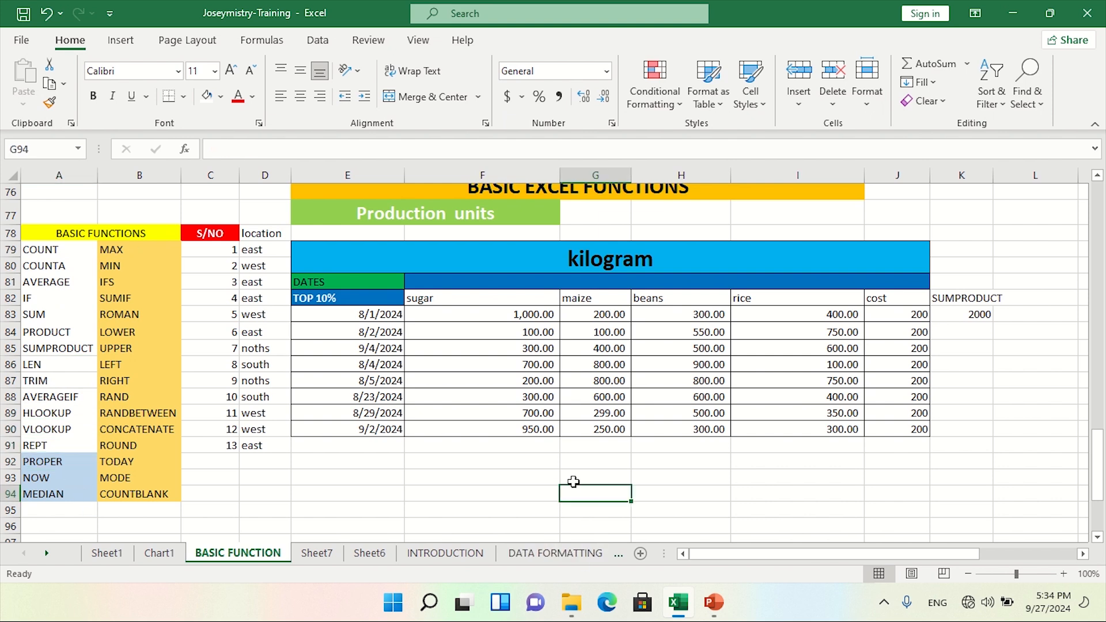
- Enter a first name in irregular mixed case in E93 and the word uNdErStAnD in E94
scroll(573, 483, down, 1)
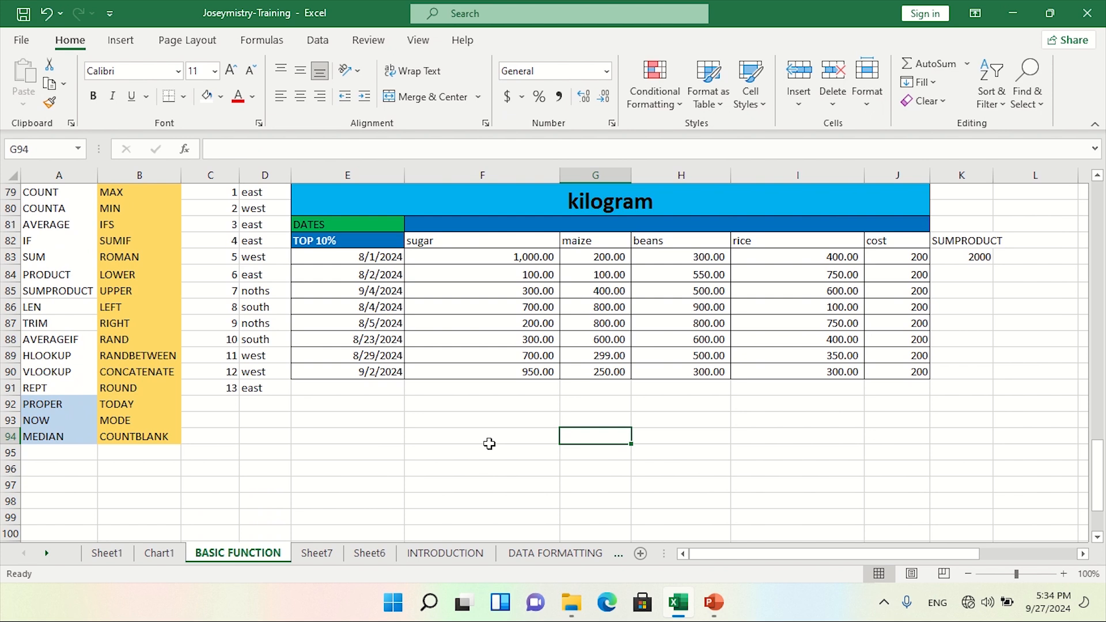
click(375, 421)
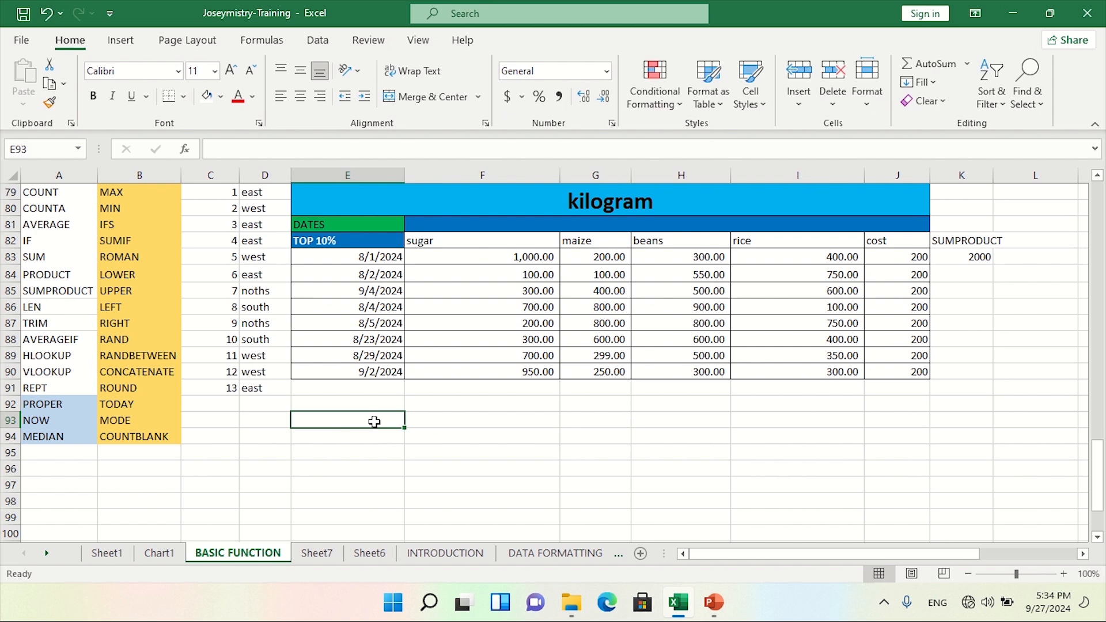
text(j)
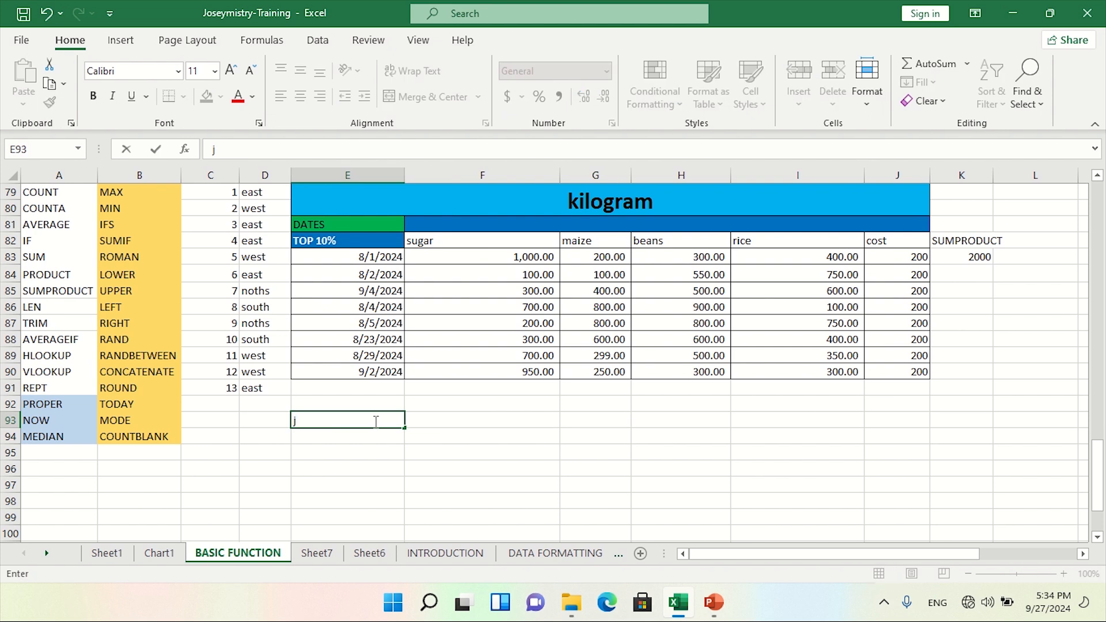
text(UmA)
click(353, 439)
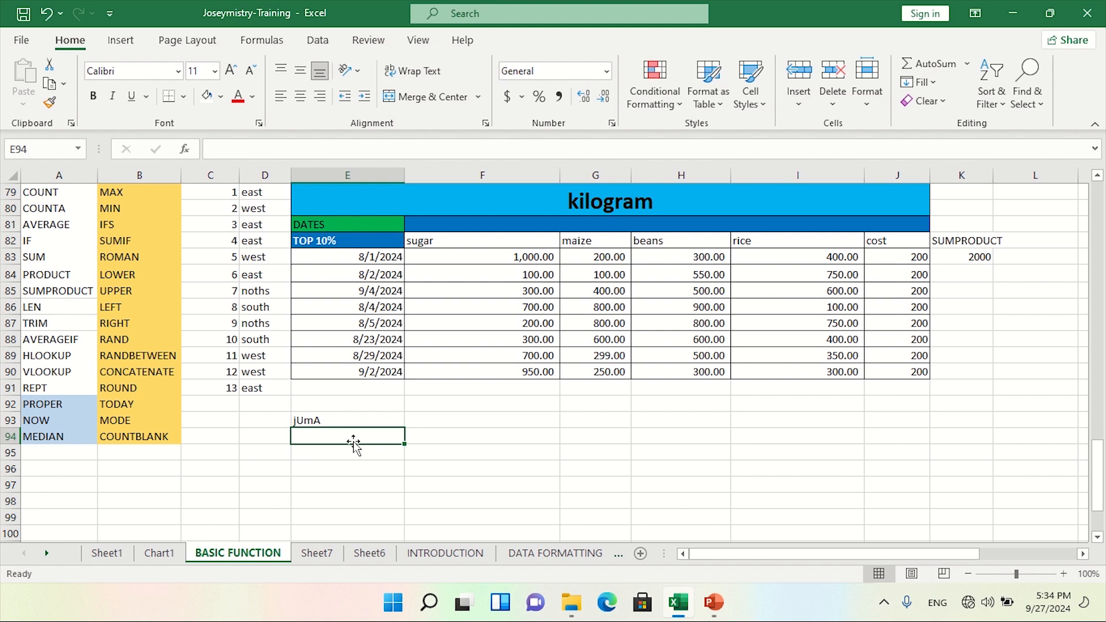
text(u)
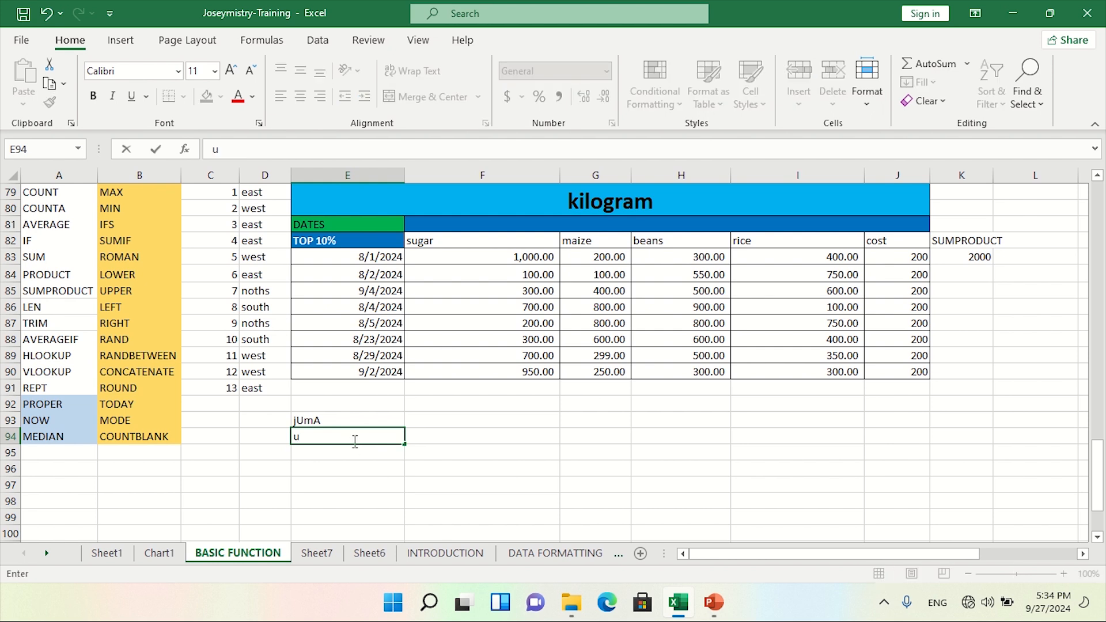
text(NdErStAnD)
- Enter the mixed-case sample words ScHOOl in E95 and MaMA in E96
click(357, 454)
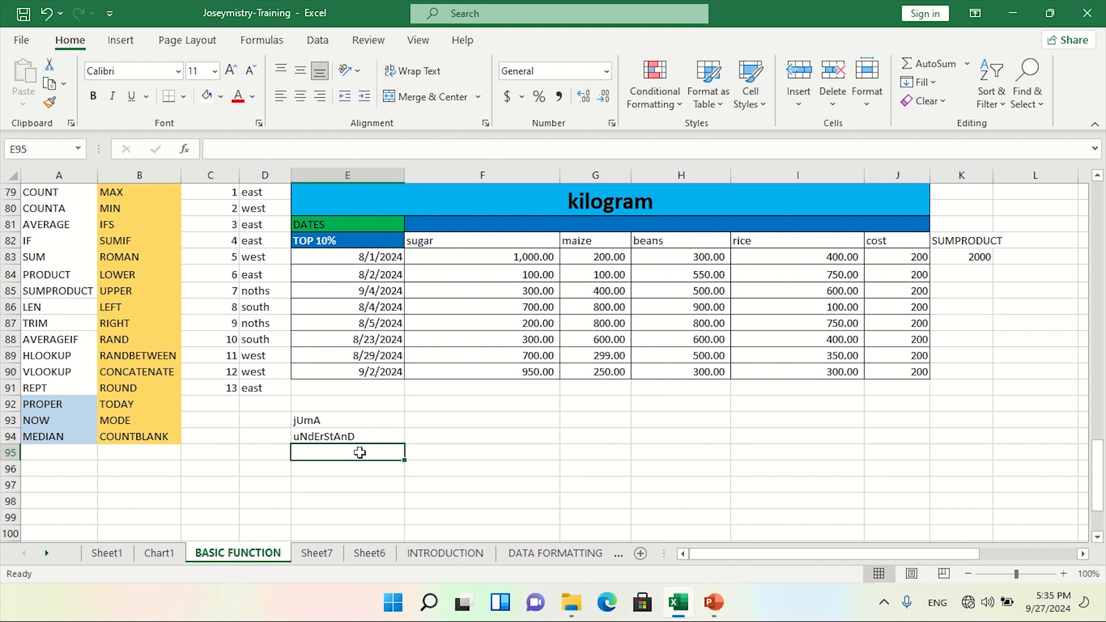
text(Sc)
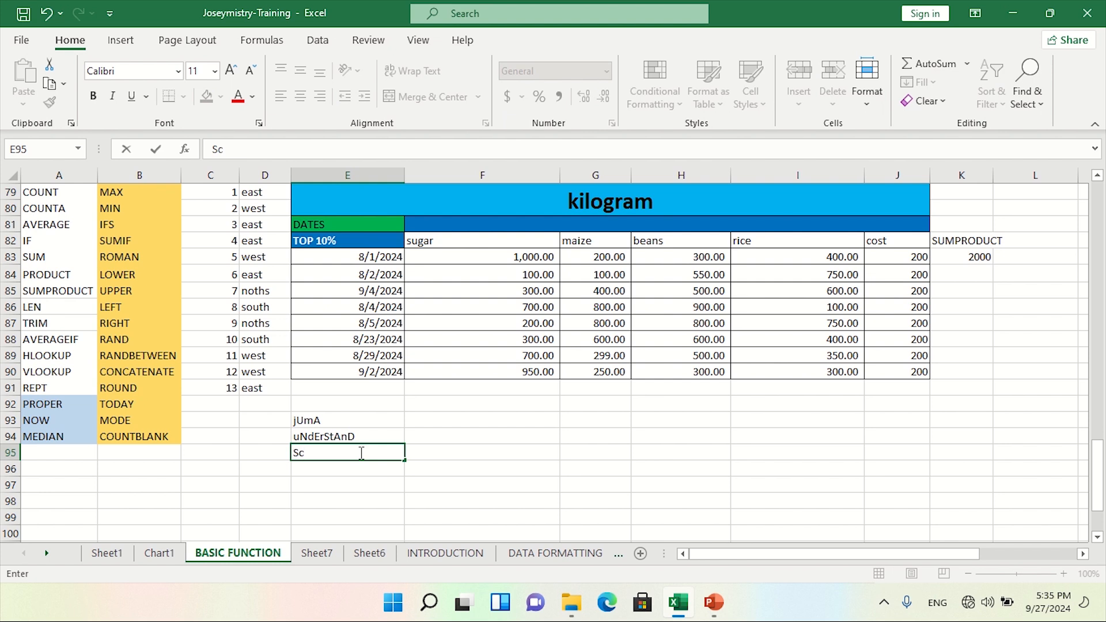
text(HOOl)
click(452, 458)
click(340, 473)
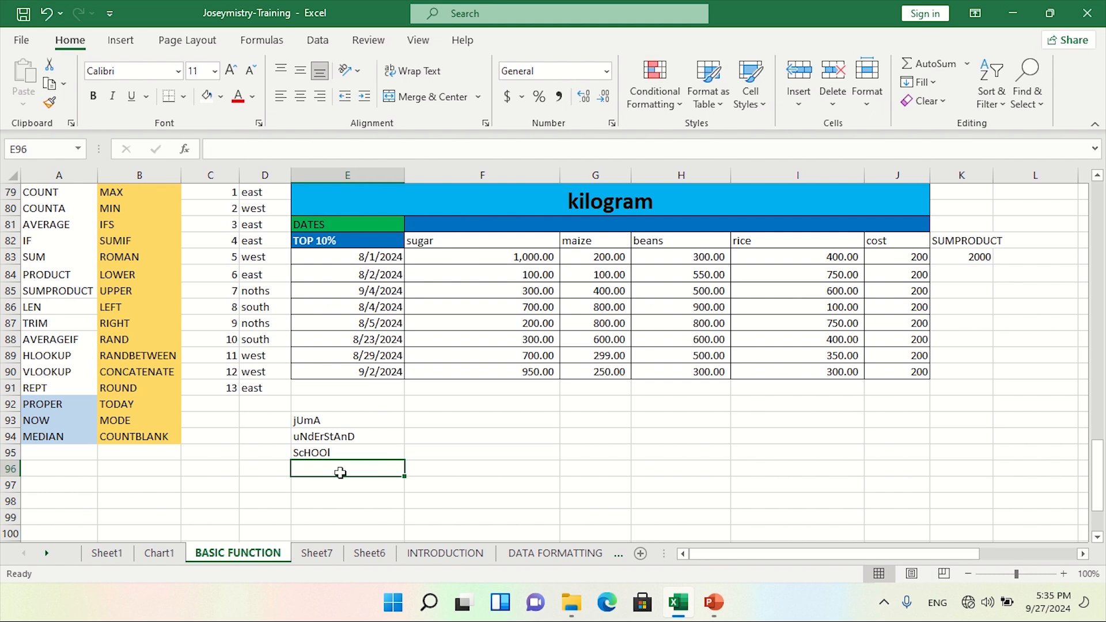
text(Ma)
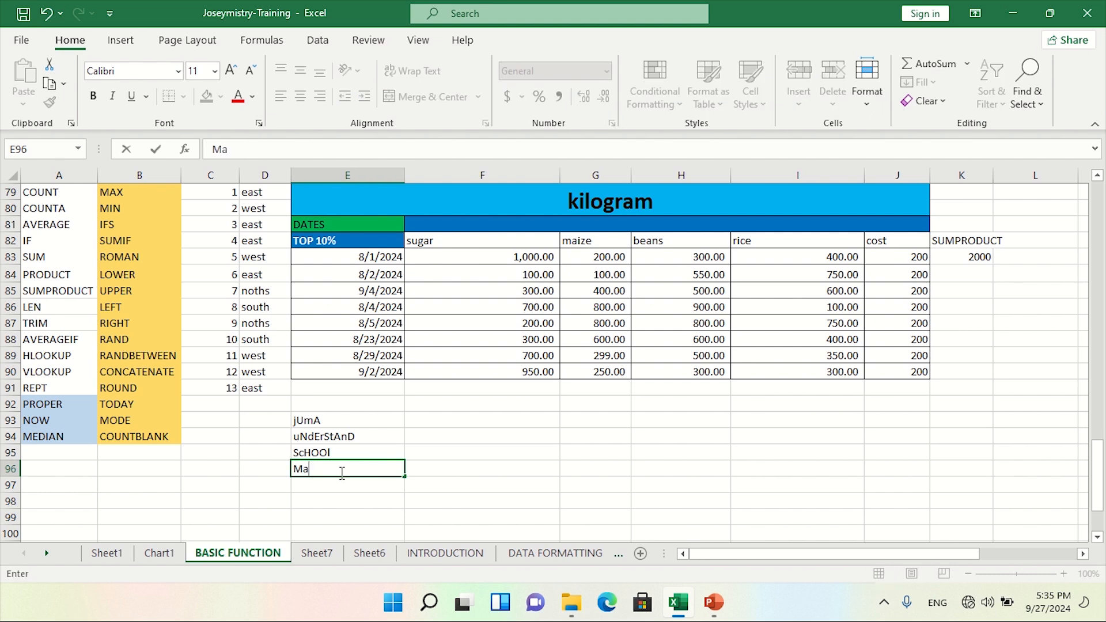
text(MA)
click(433, 483)
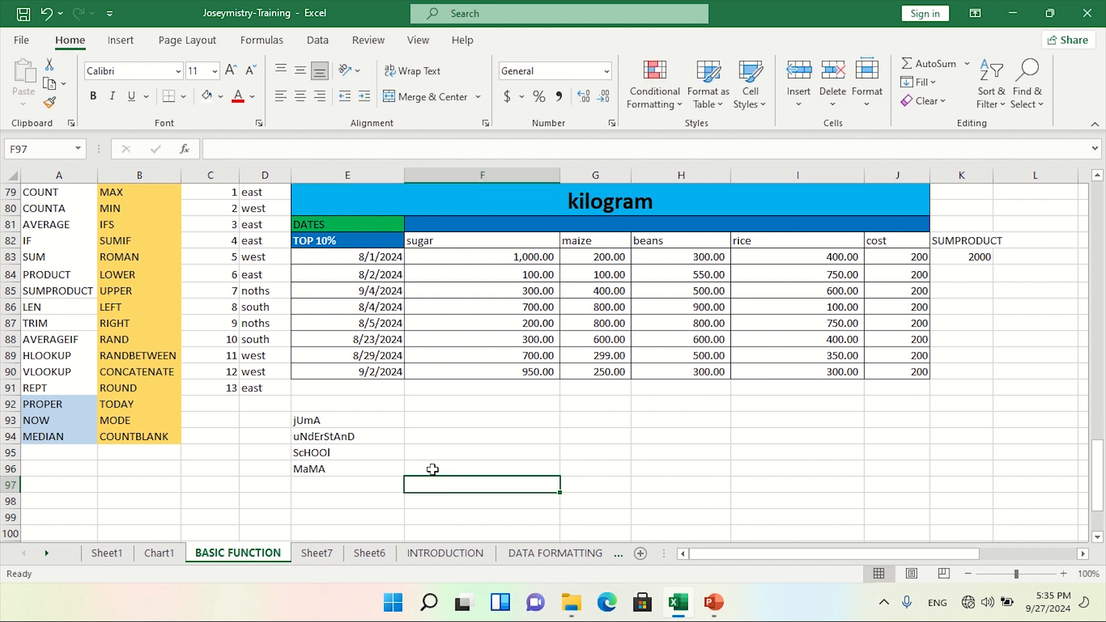
- Convert E93 to proper case in F93 with =PROPER(E93), and fill the formula down through F96
click(450, 410)
double_click(450, 422)
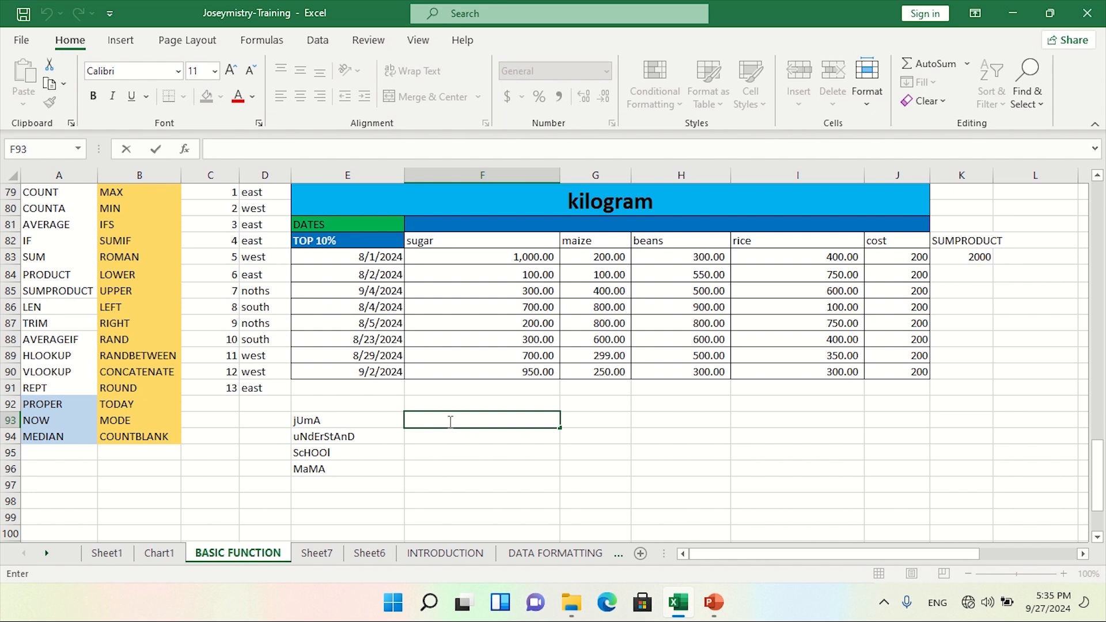
text(=PROP)
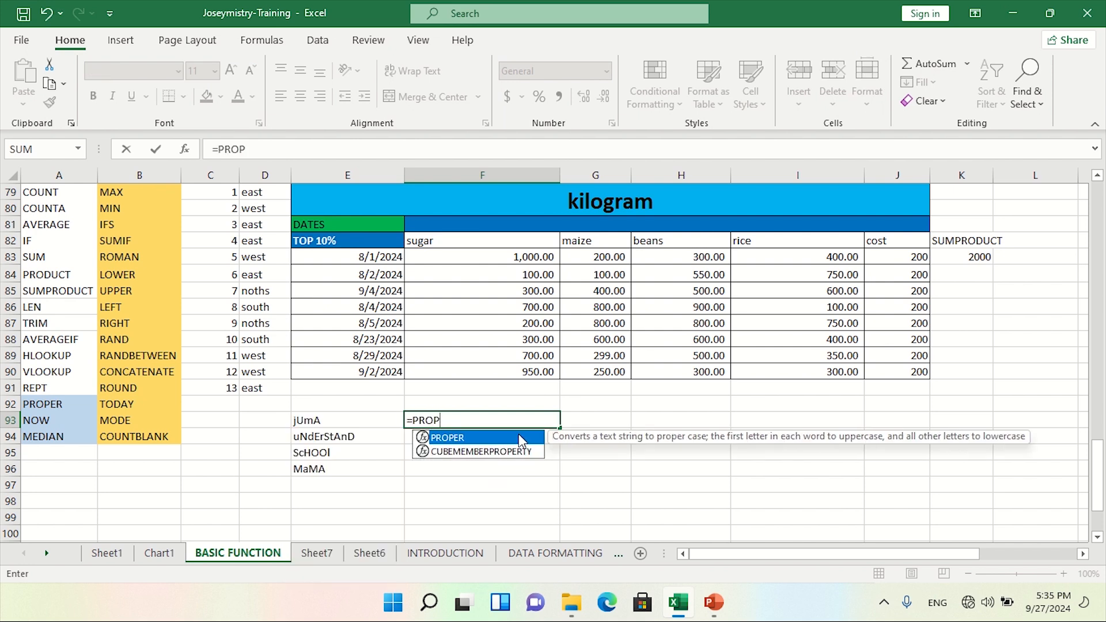
double_click(518, 436)
click(354, 418)
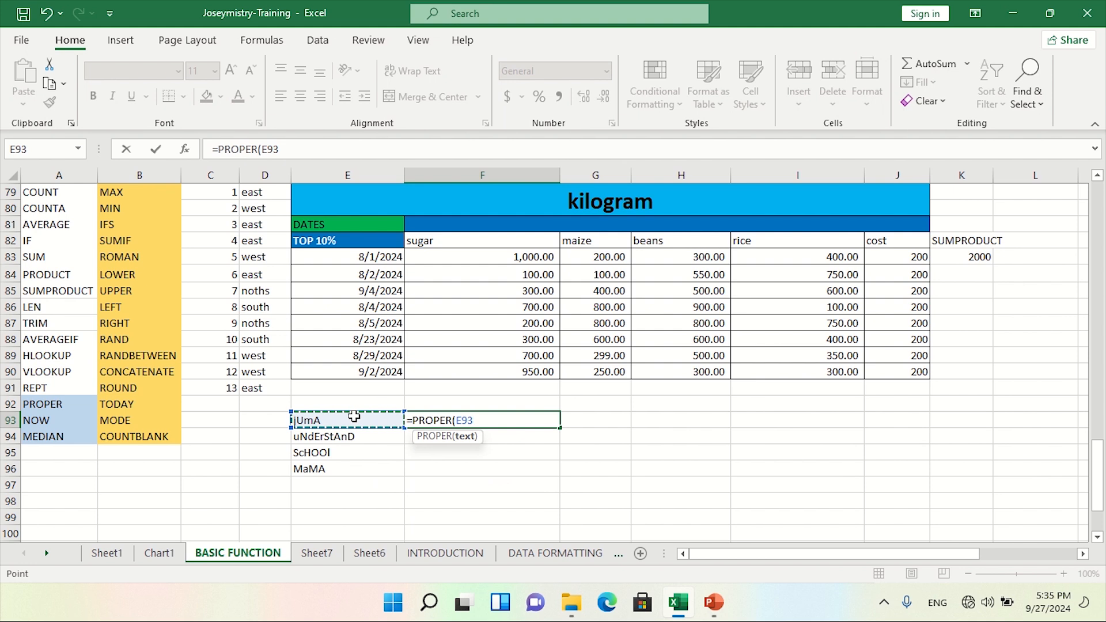
text())
key(Return)
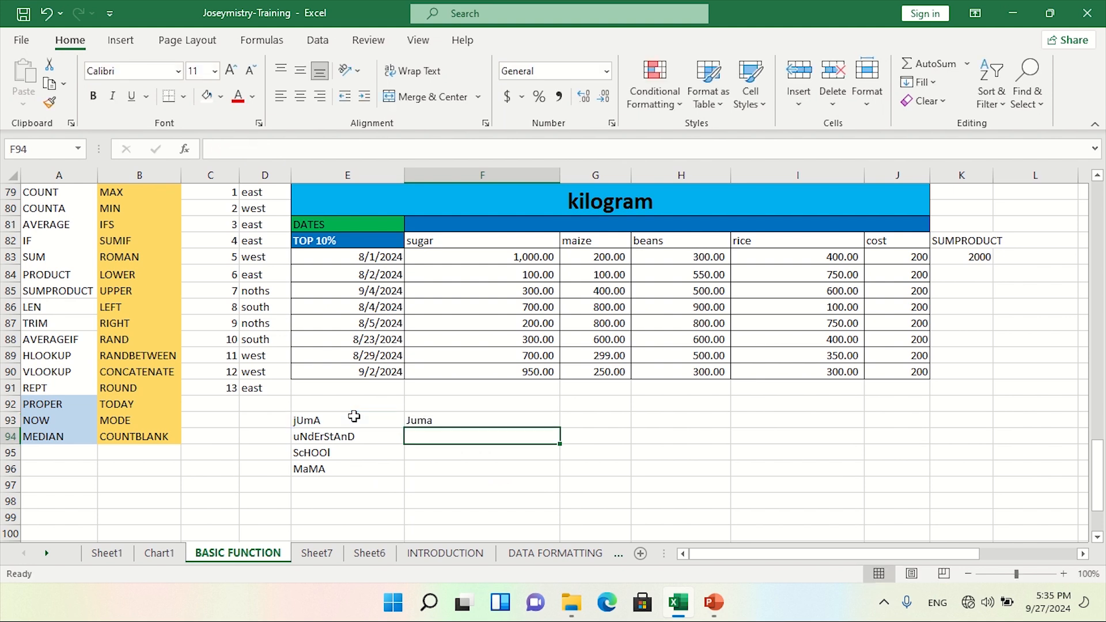
click(430, 422)
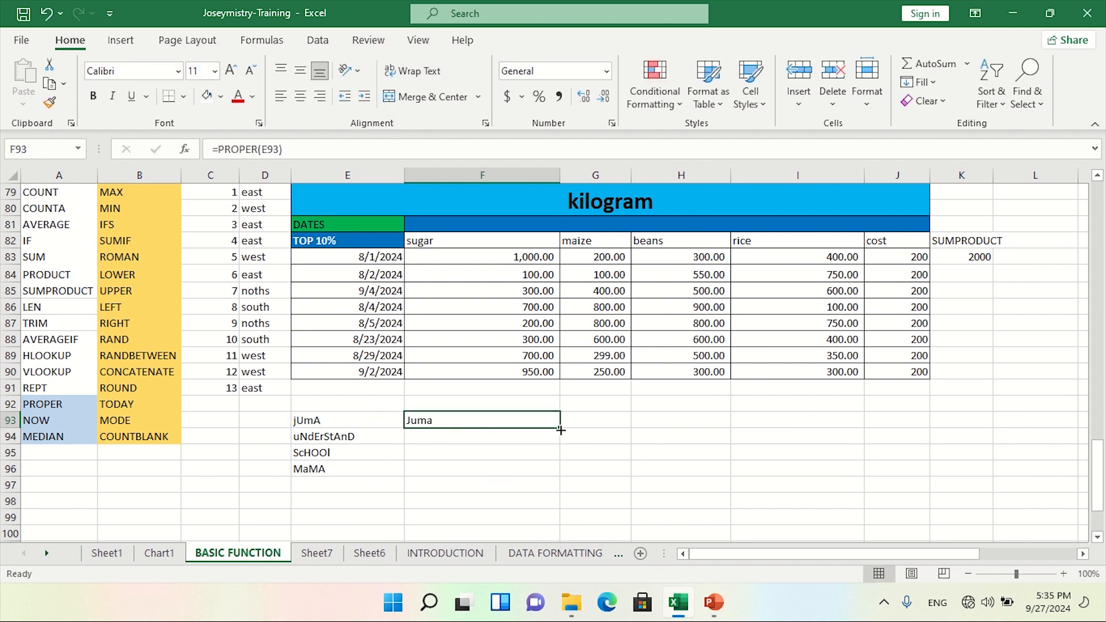
drag(562, 430, 562, 469)
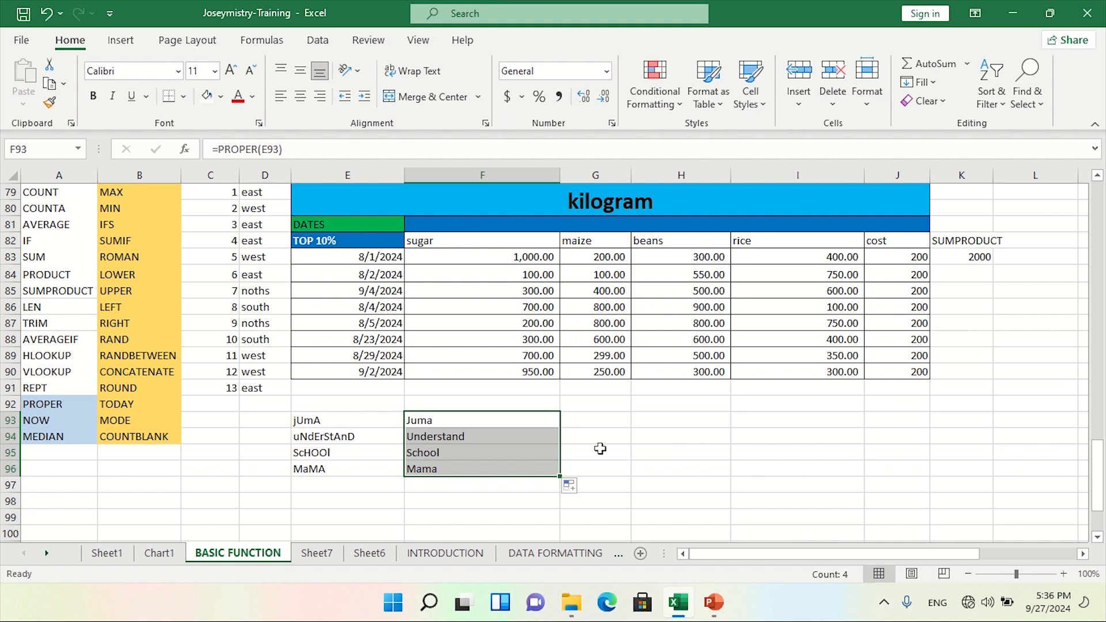
- Check the PROPER formula and its converted text in each cell from F93 to F96
click(482, 422)
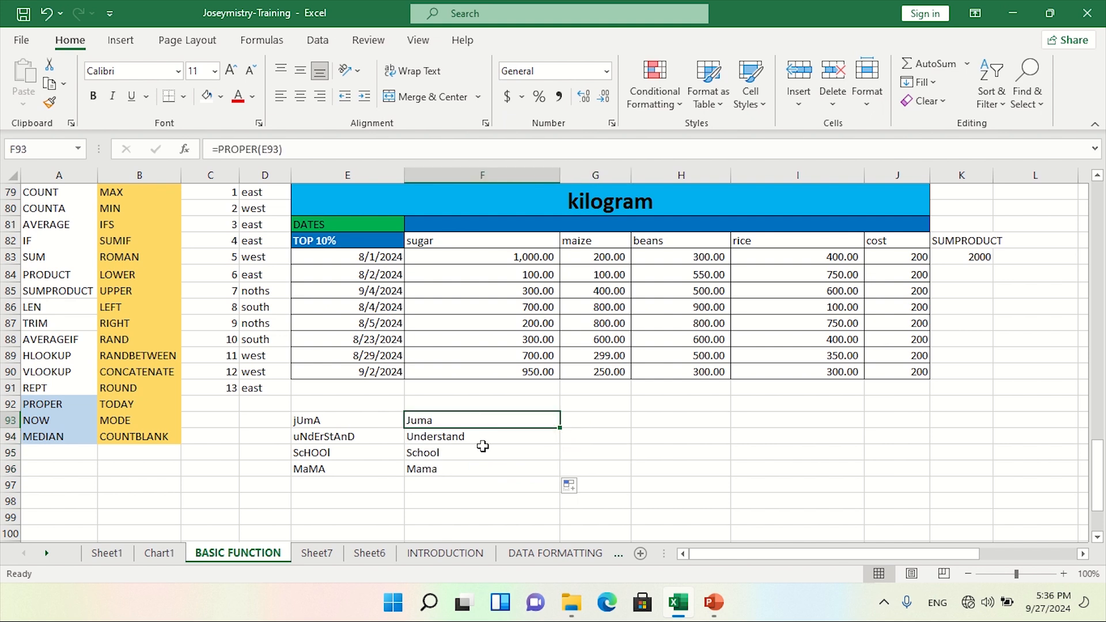
click(482, 437)
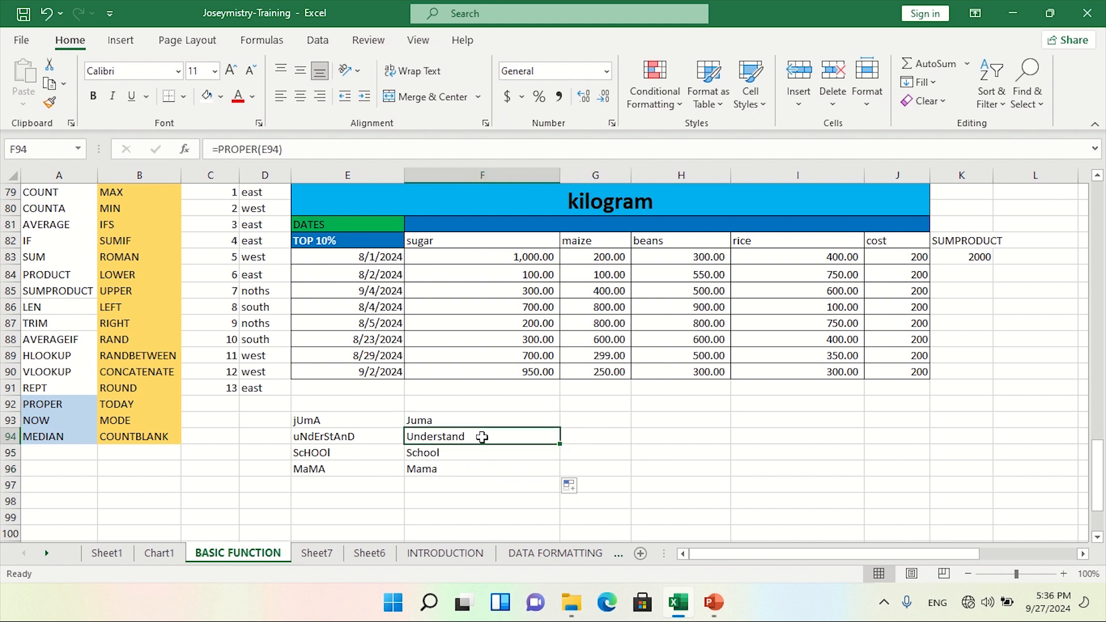
click(476, 455)
click(473, 470)
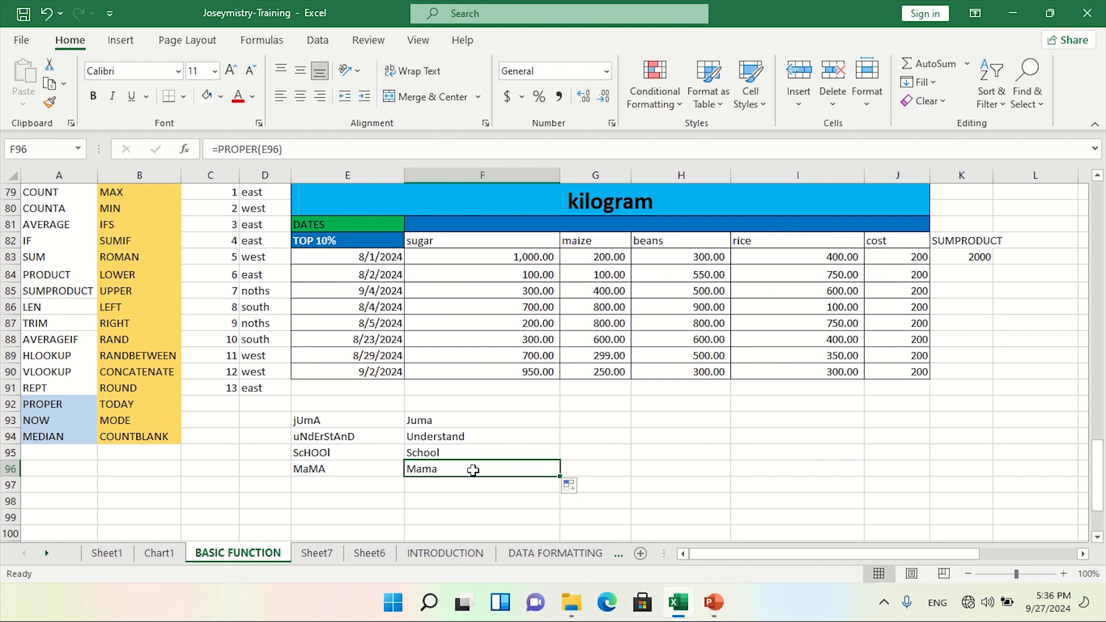
- Remove the blue fill from the PROPER entry in A92 of the function list
click(583, 433)
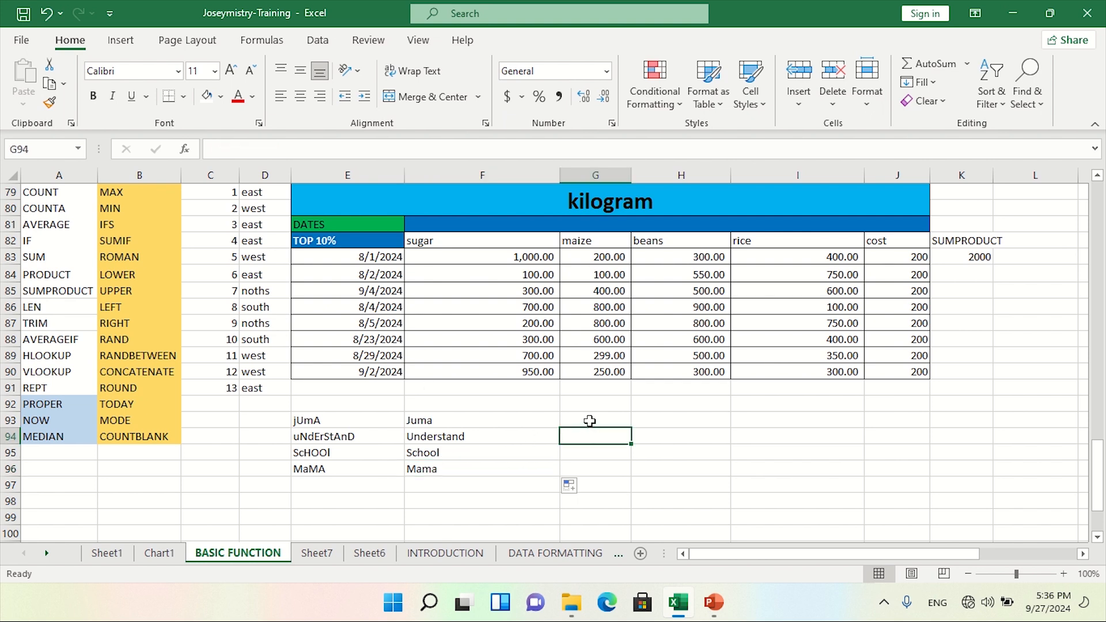
click(589, 421)
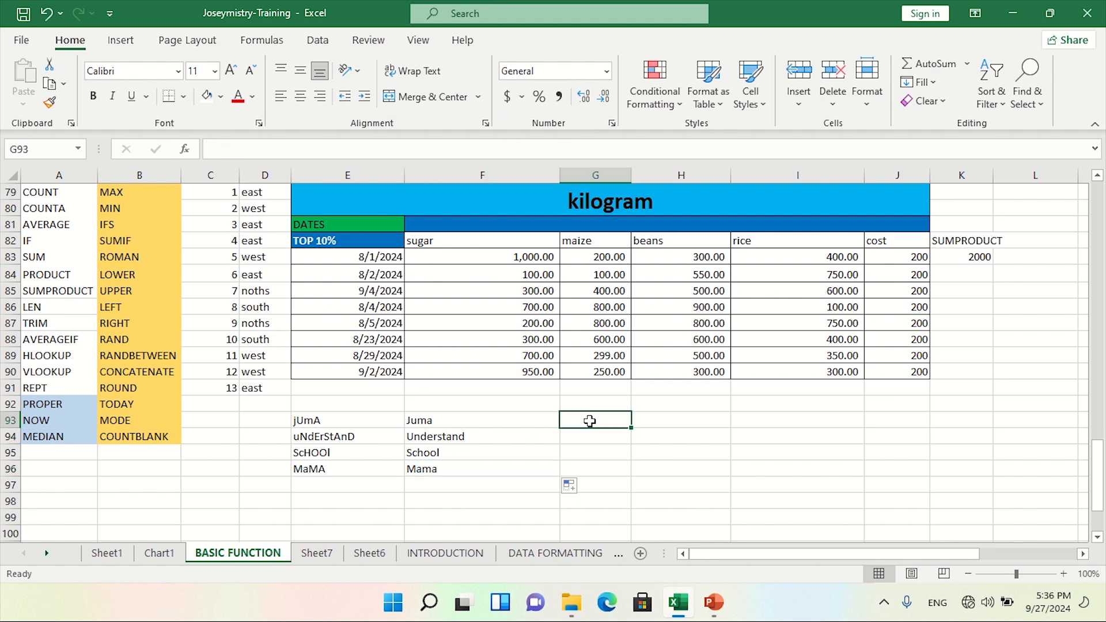
click(88, 403)
click(206, 99)
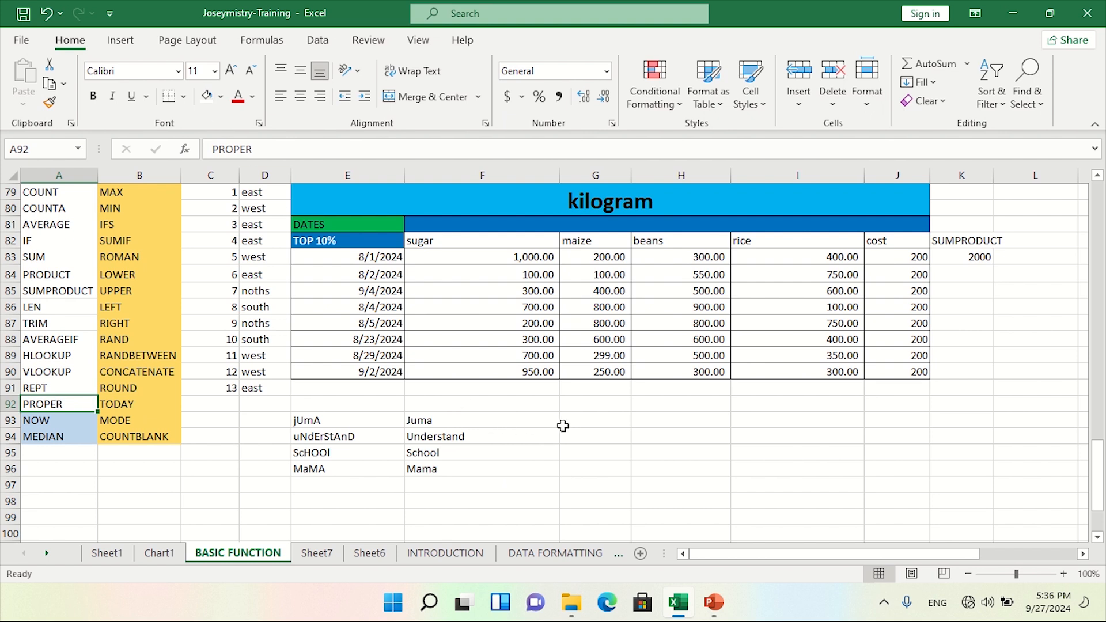
- Enter the label NOW in E98, below the sample words
click(338, 506)
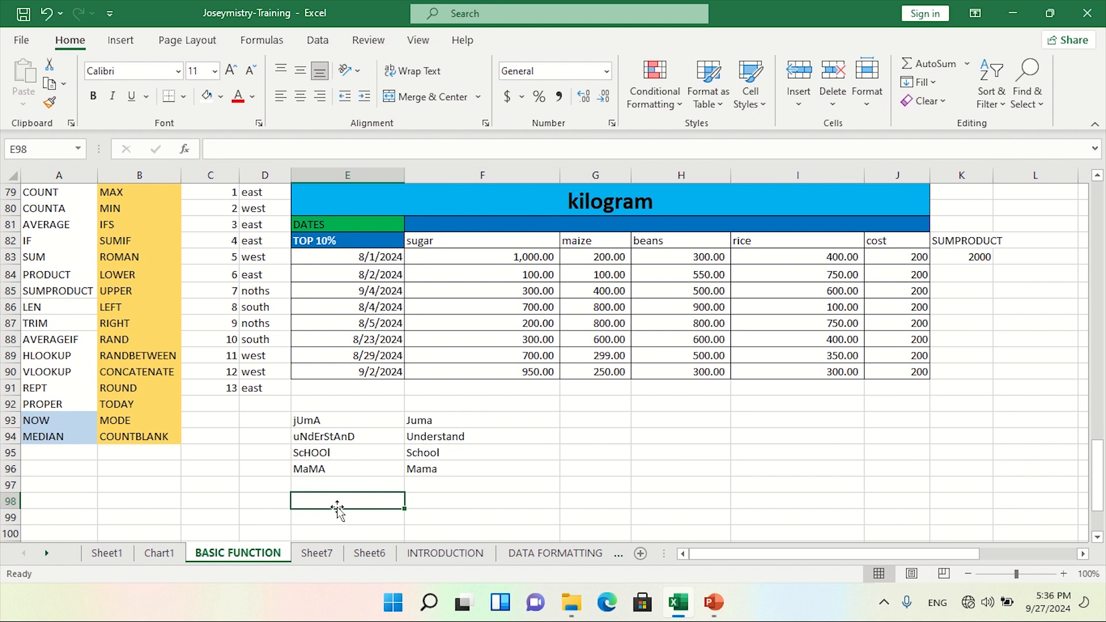
text(NOE)
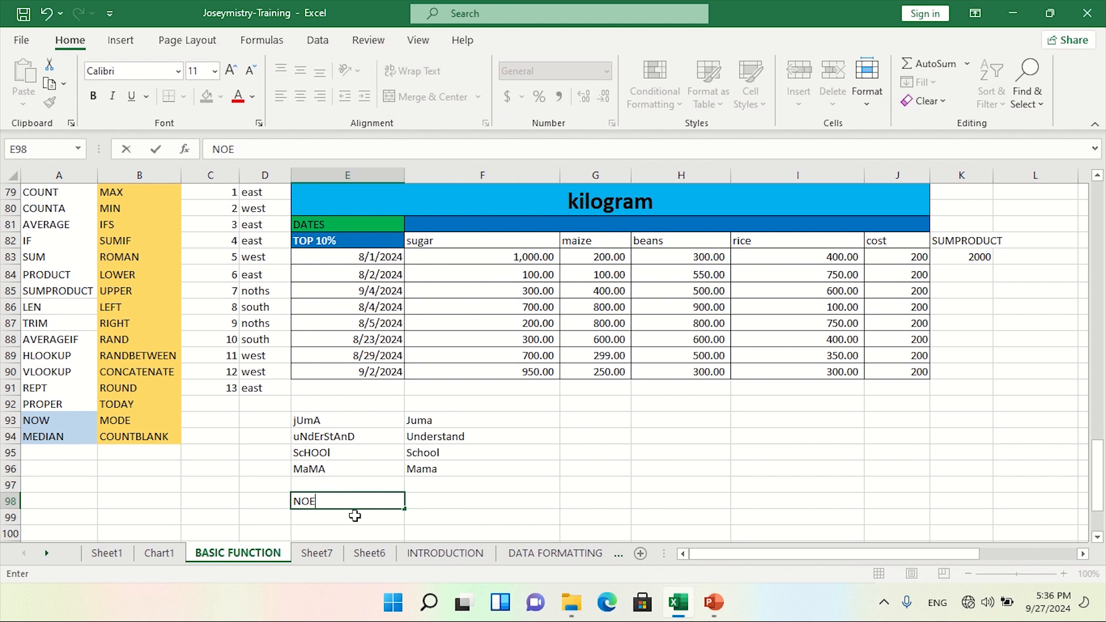
key(BackSpace)
text(W)
- Insert the current date and time in F98 with the formula =NOW()
click(466, 502)
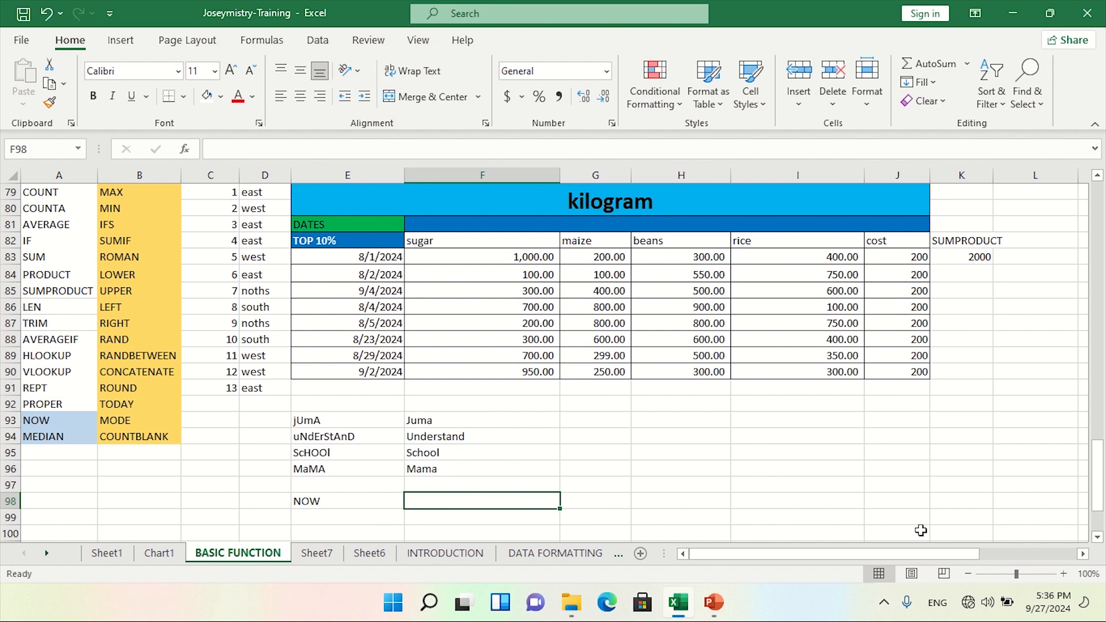
text(=NO)
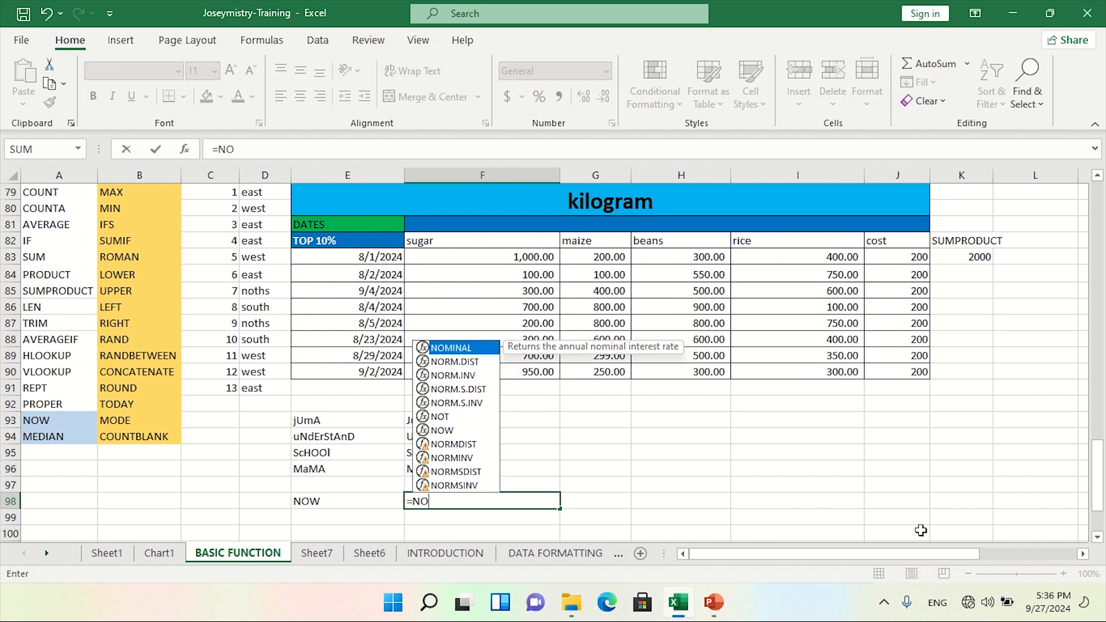
text(W)
double_click(440, 514)
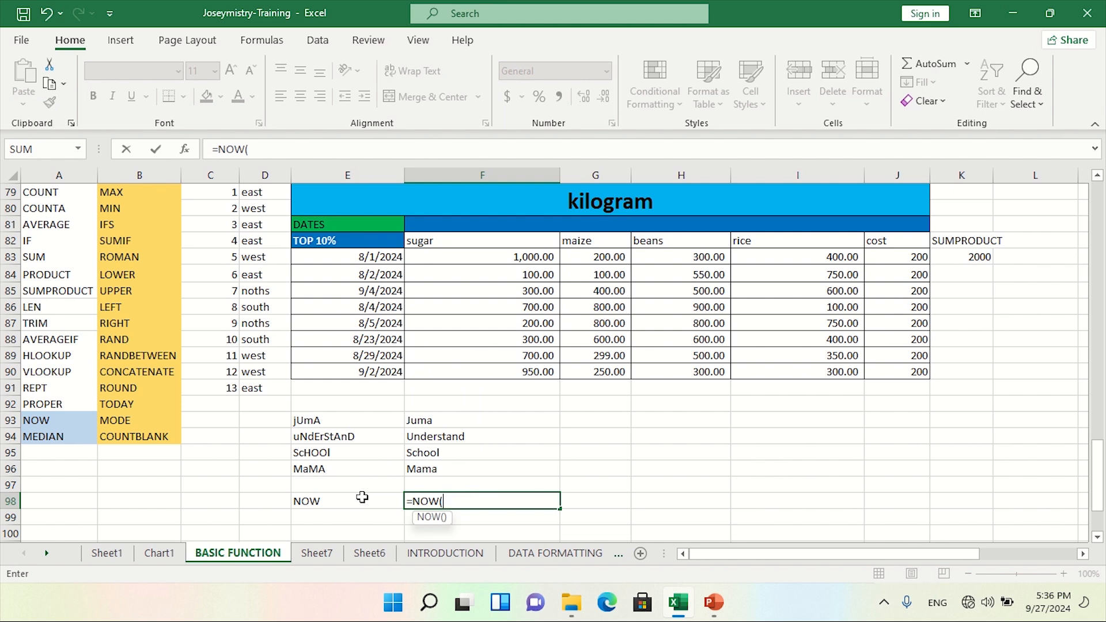
text())
key(Return)
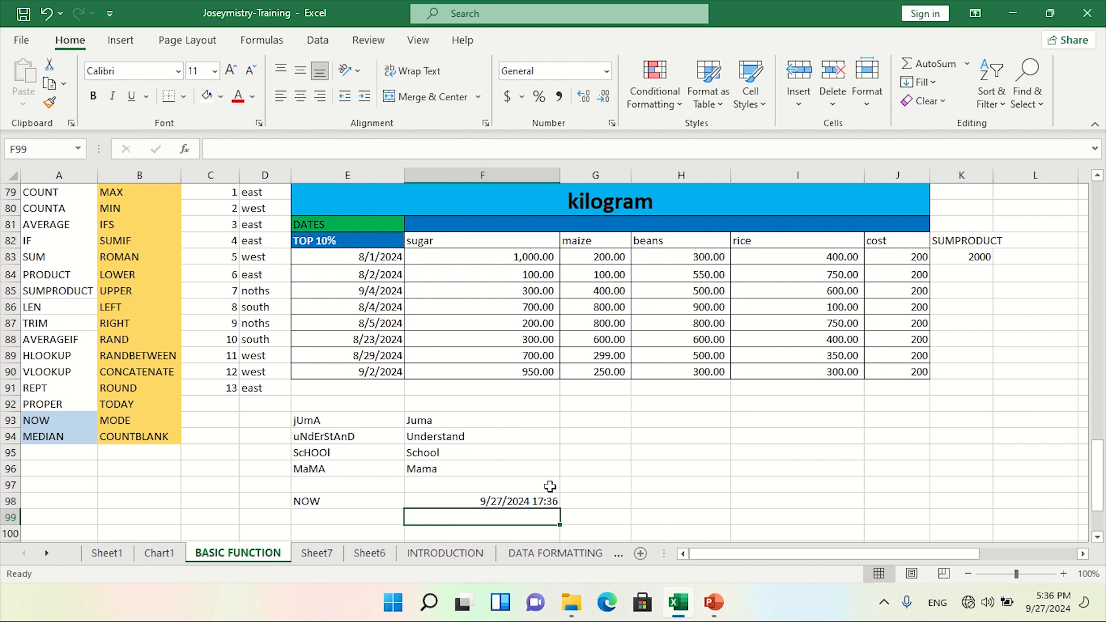
- Remove the blue fill from the NOW entry in A93 of the function list
click(60, 417)
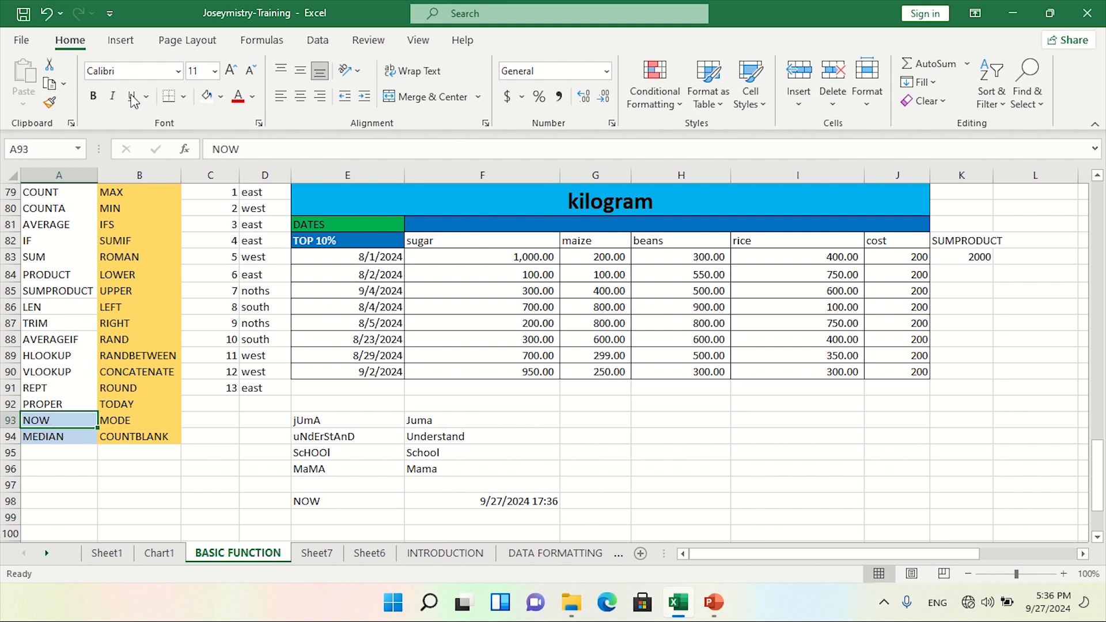
click(754, 453)
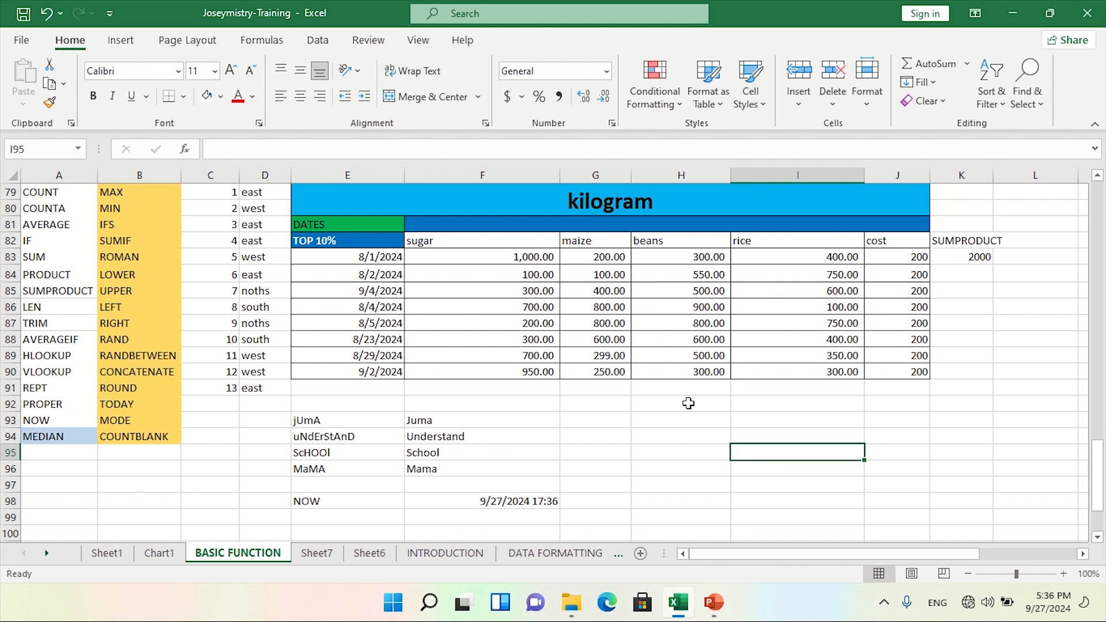
click(662, 463)
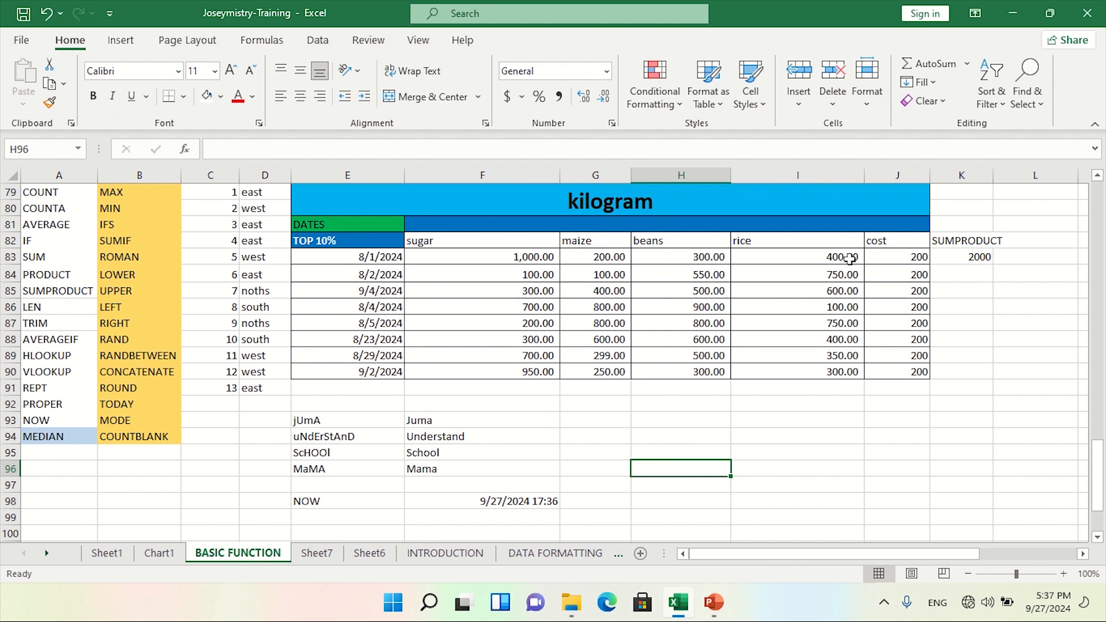
- Enter the label MEDIAN in G93 and calculate the median of the rice values in H93 with =MEDIAN(I83:I90)
double_click(595, 421)
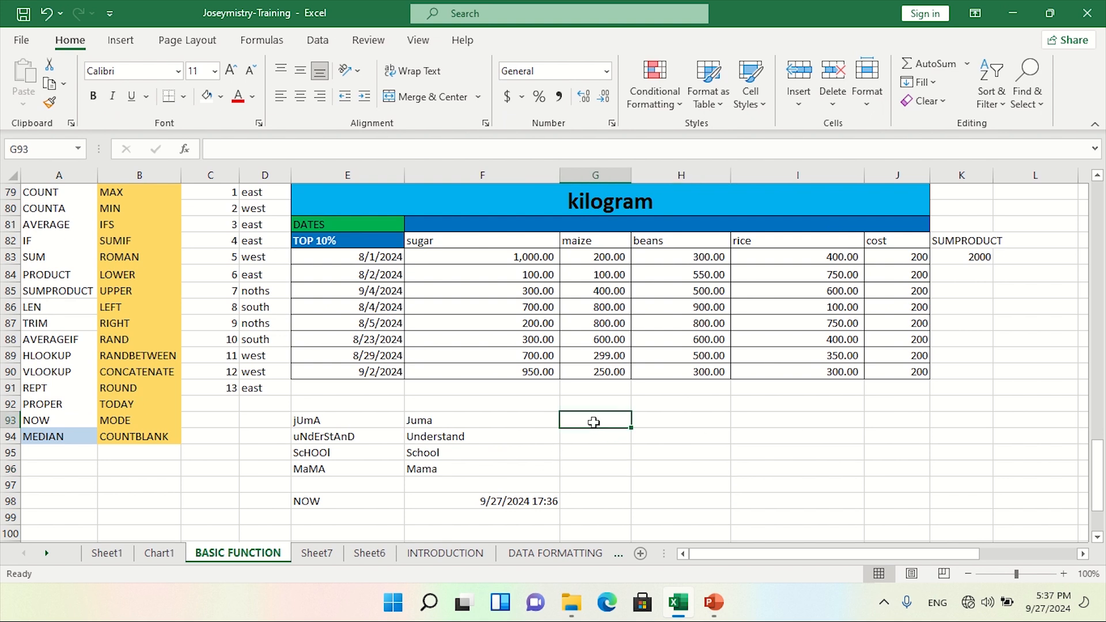
text(MEDIAN)
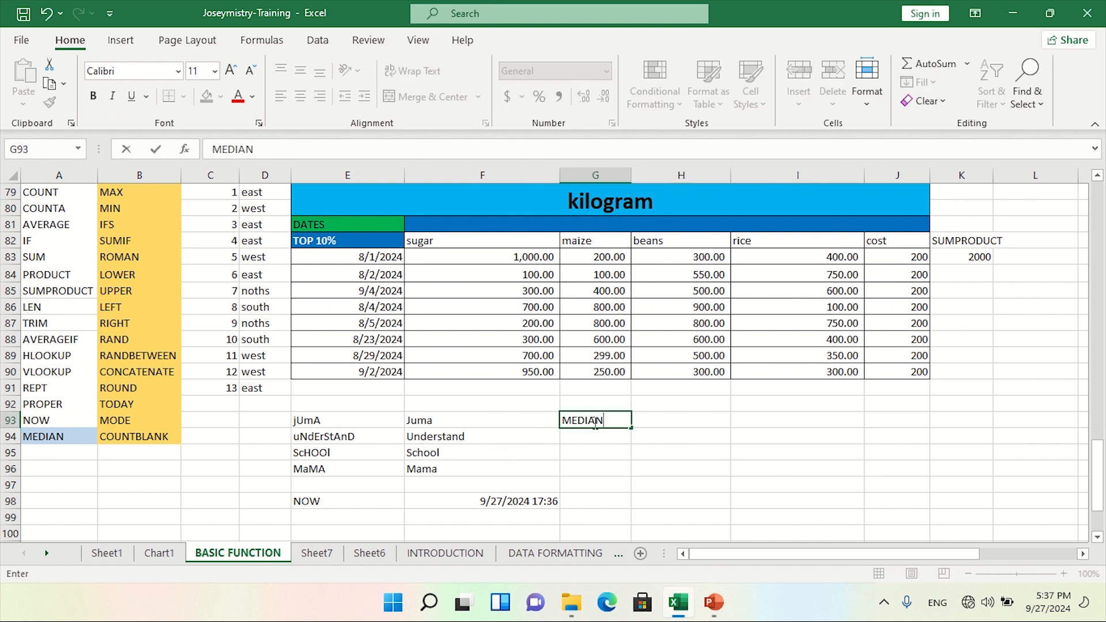
click(686, 420)
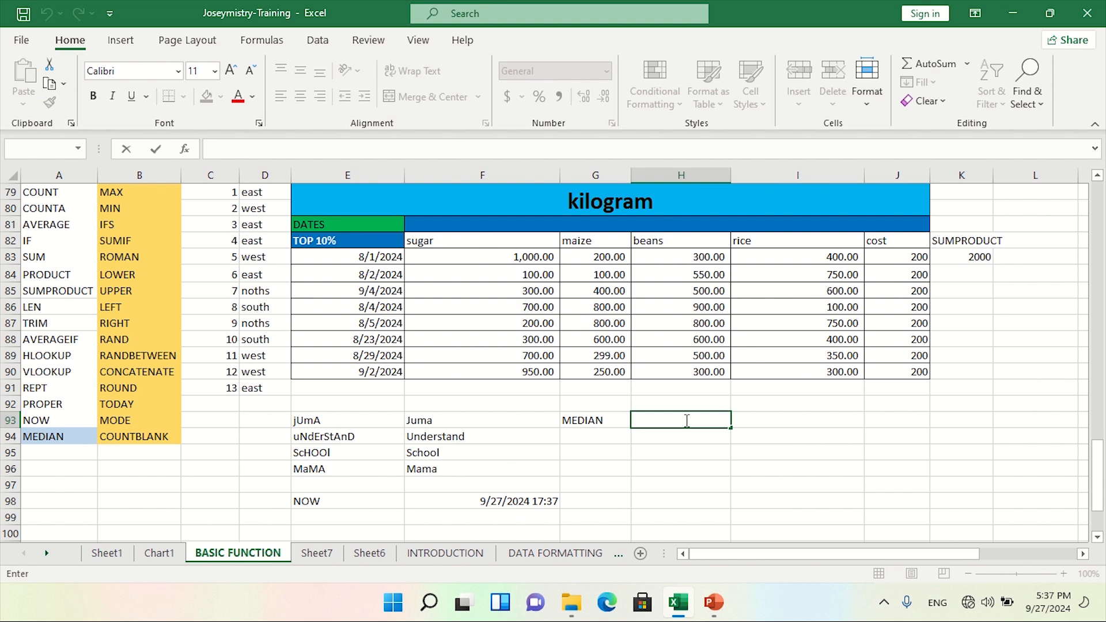
text(=MEDI)
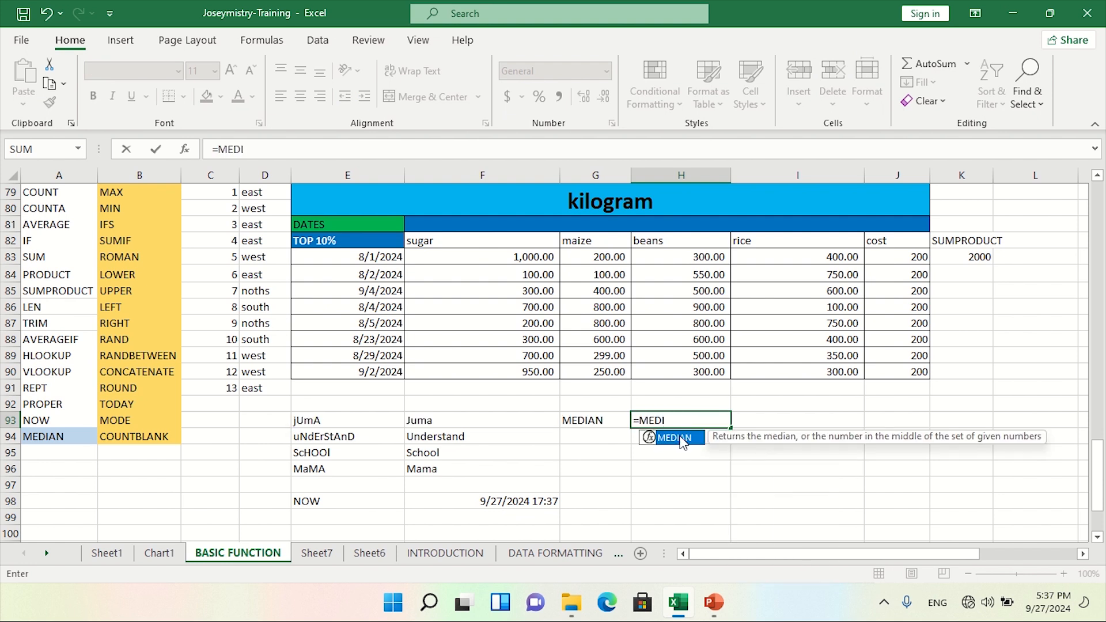
double_click(682, 441)
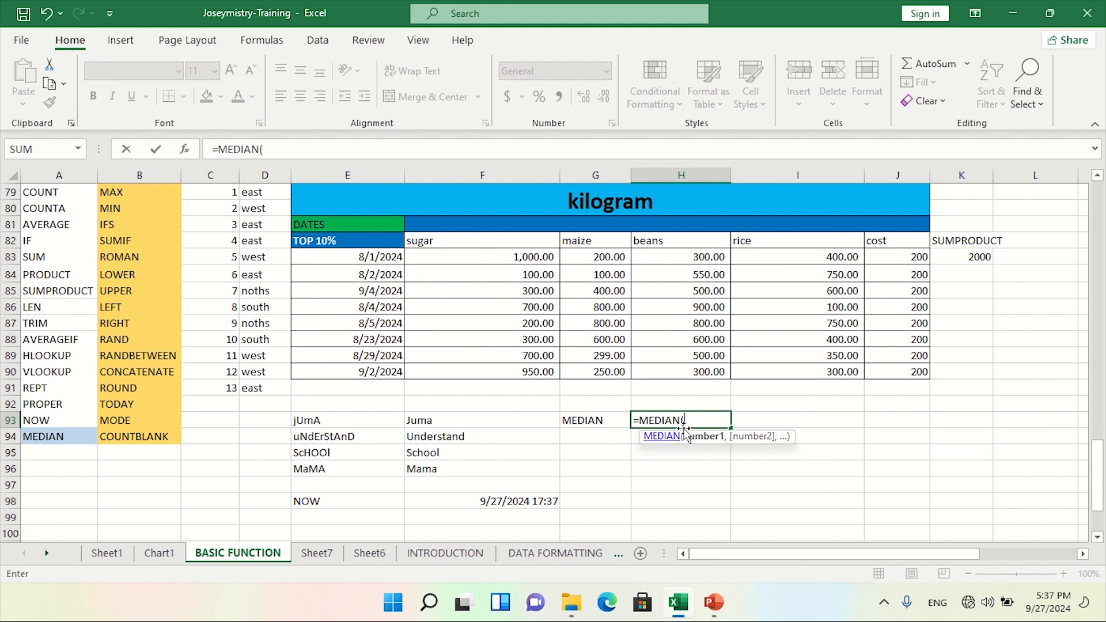
drag(844, 256, 851, 363)
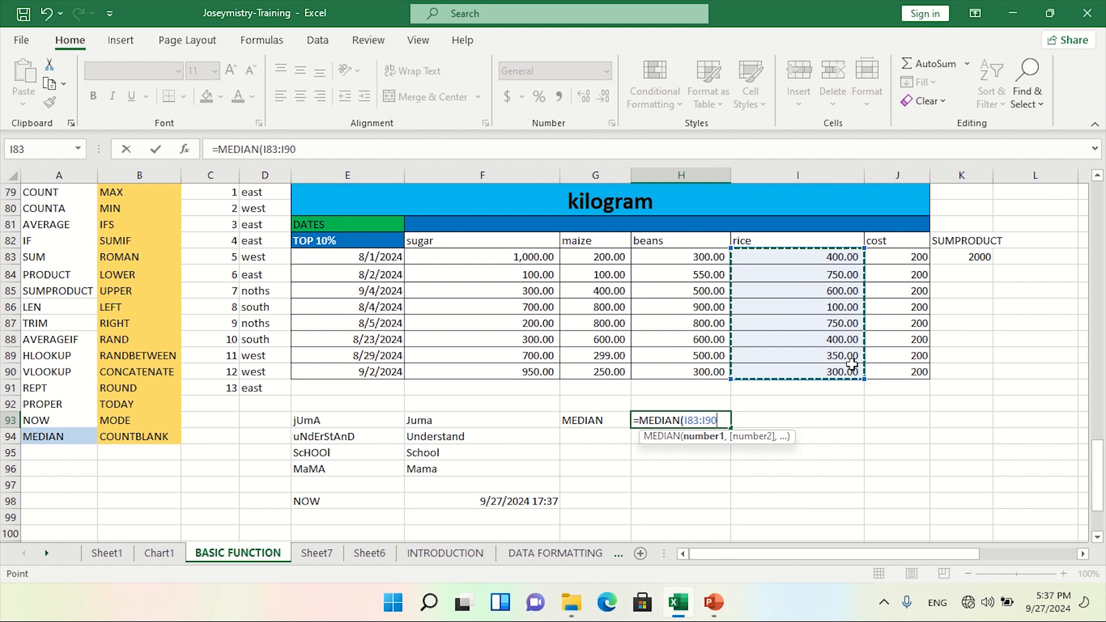
text())
key(ctrl+Return)
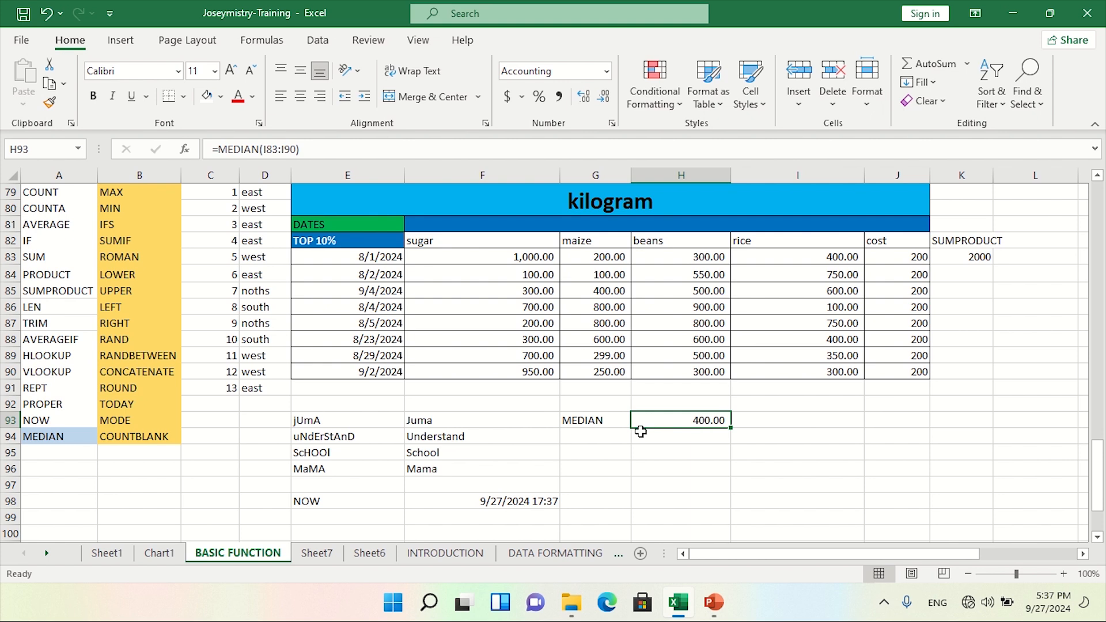
- Enter the label MAX in G94 and find the largest value of the sugar-to-rice data in H94 with =MAX(F83:I90)
click(614, 435)
scroll(622, 465, up, 1)
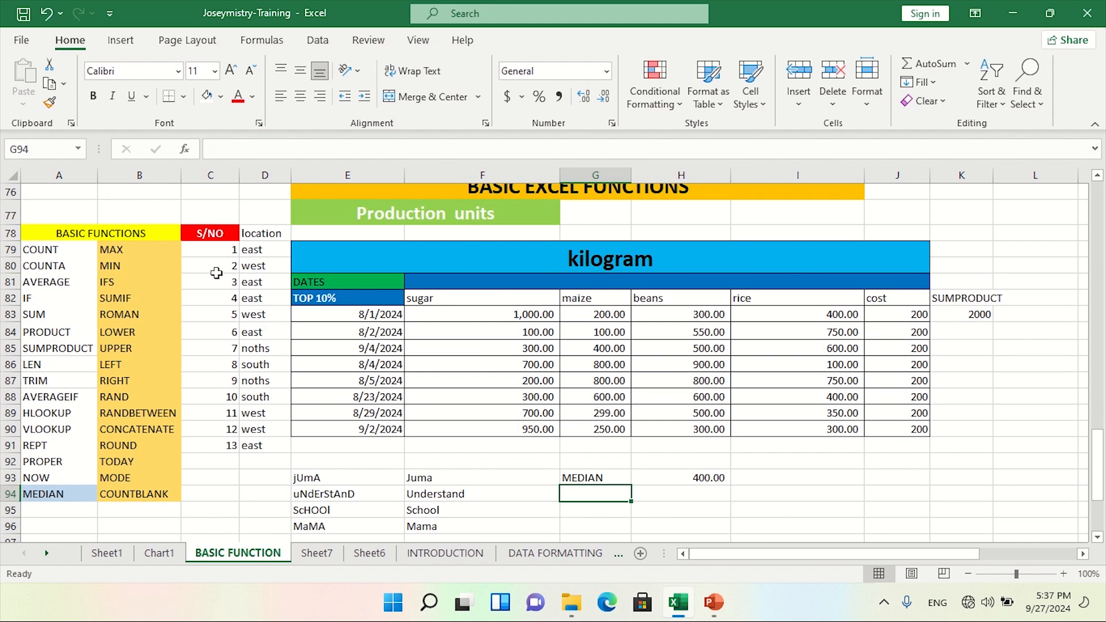
text(MAX)
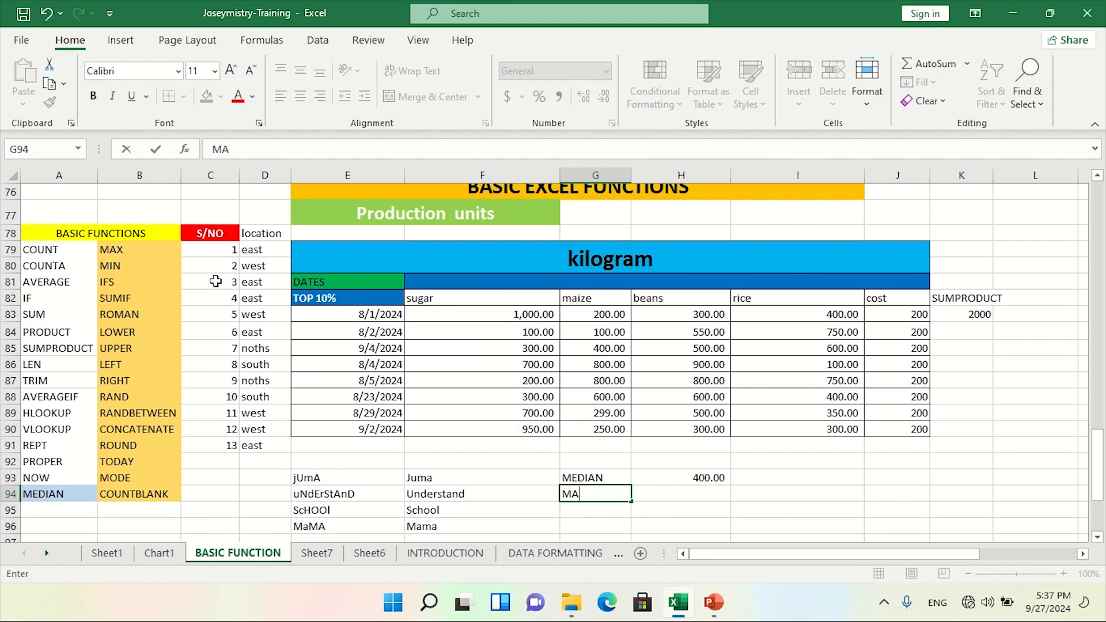
click(713, 499)
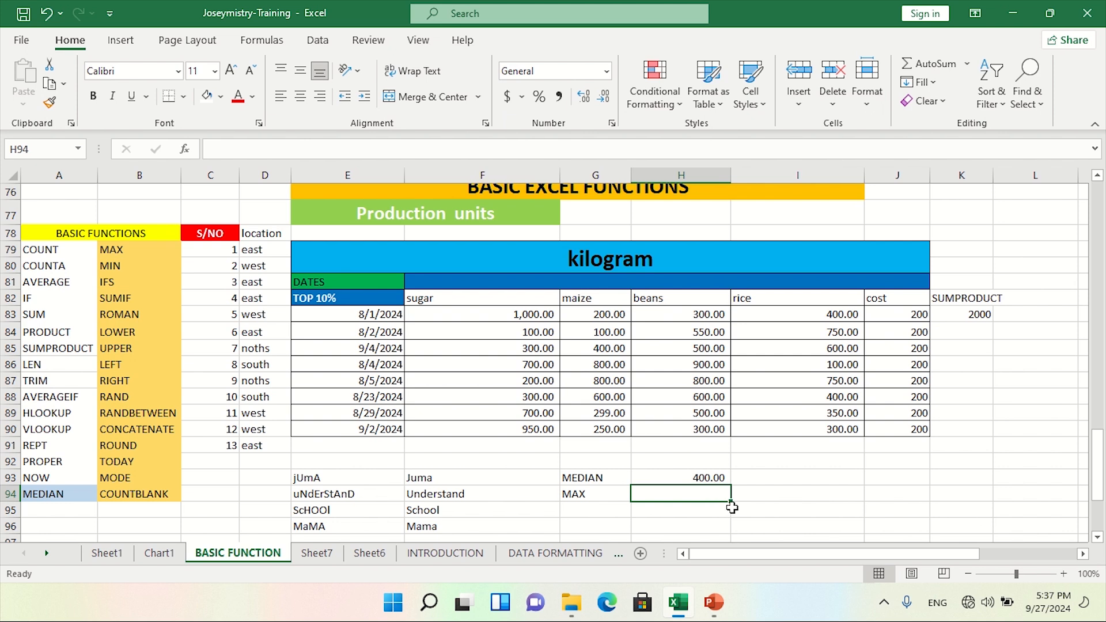
text(=MA)
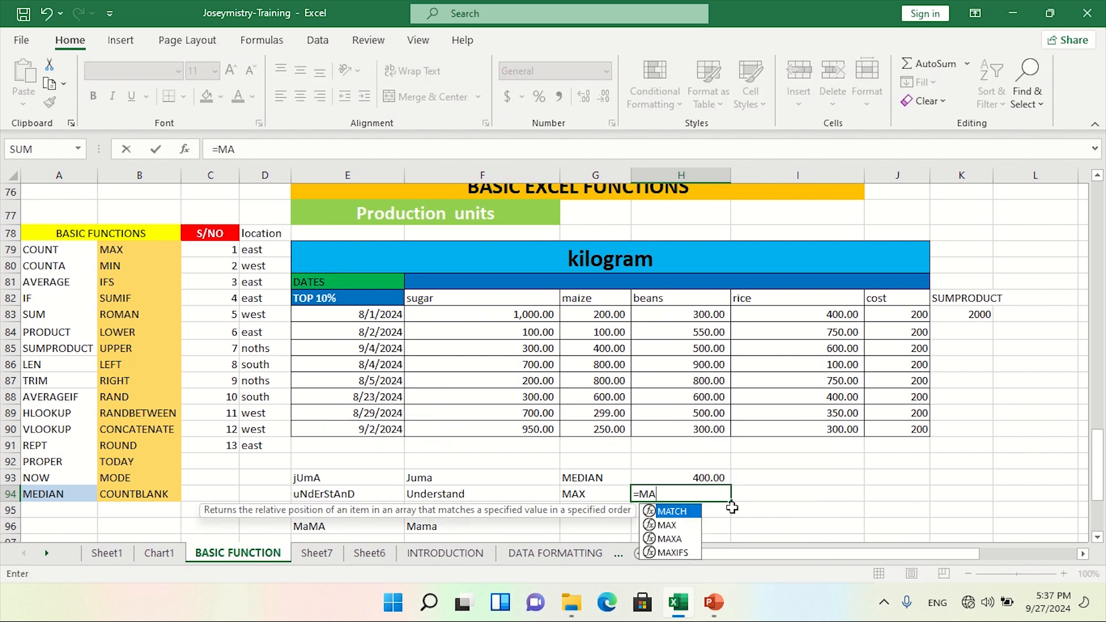
double_click(694, 525)
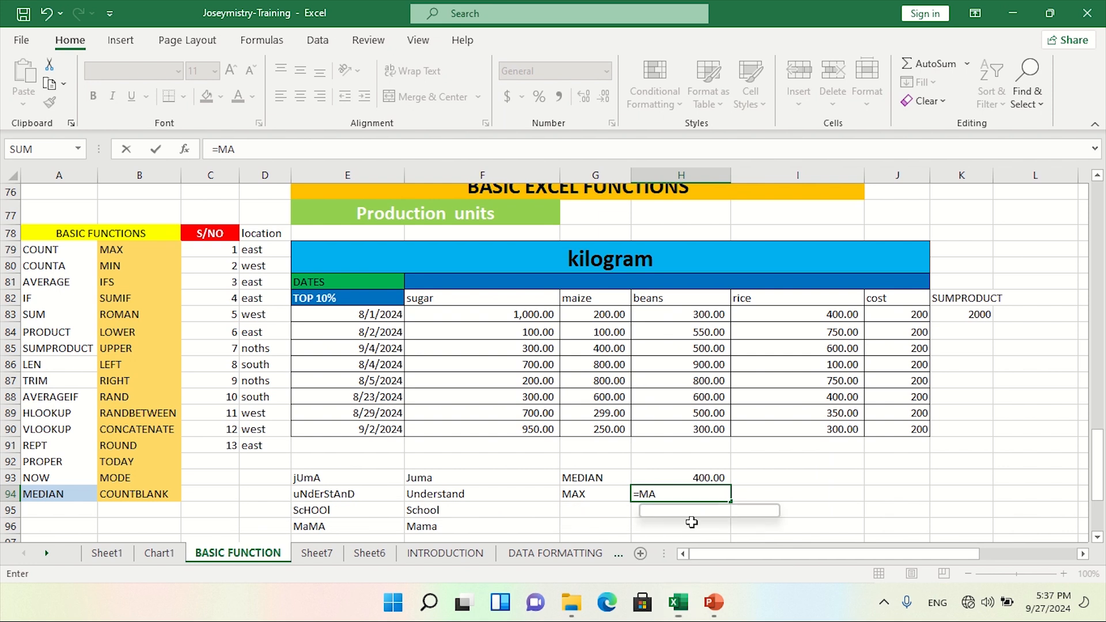
click(509, 315)
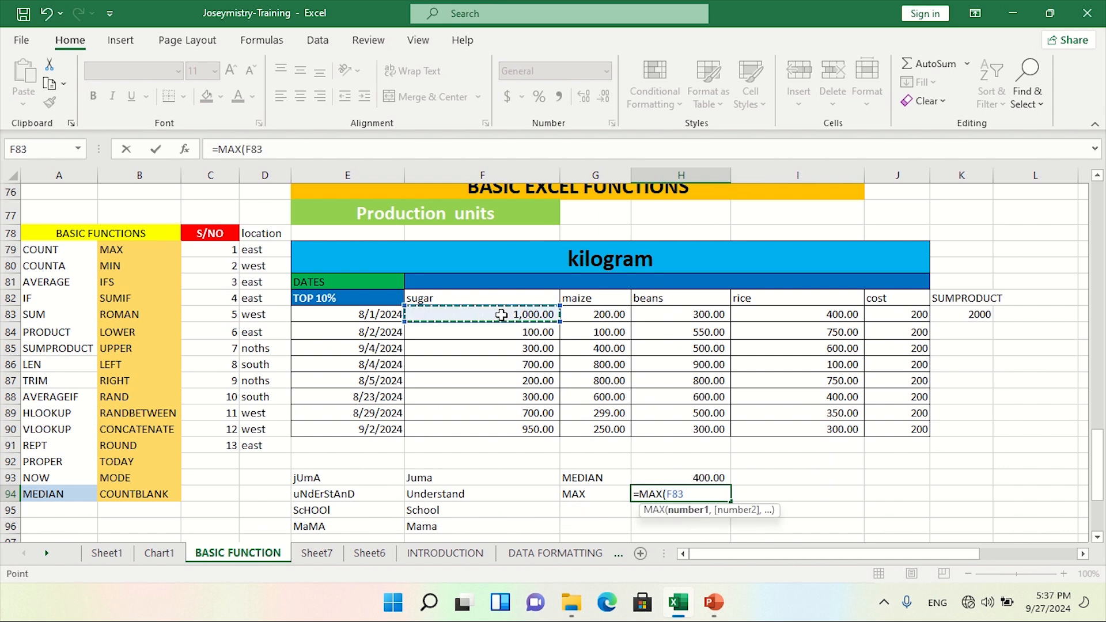
drag(509, 314, 808, 426)
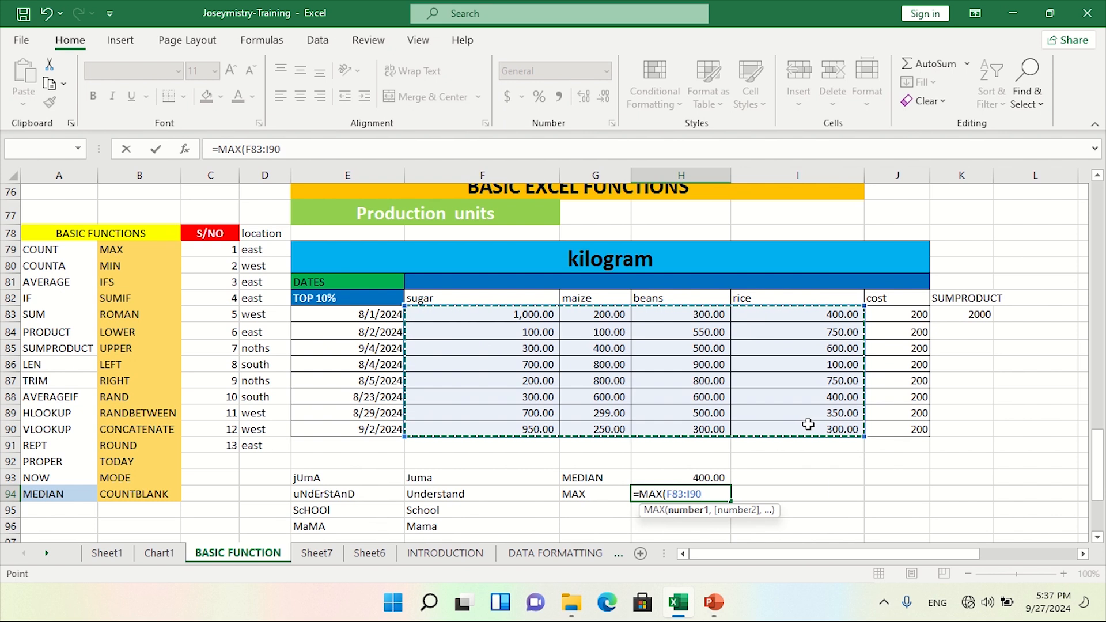
text())
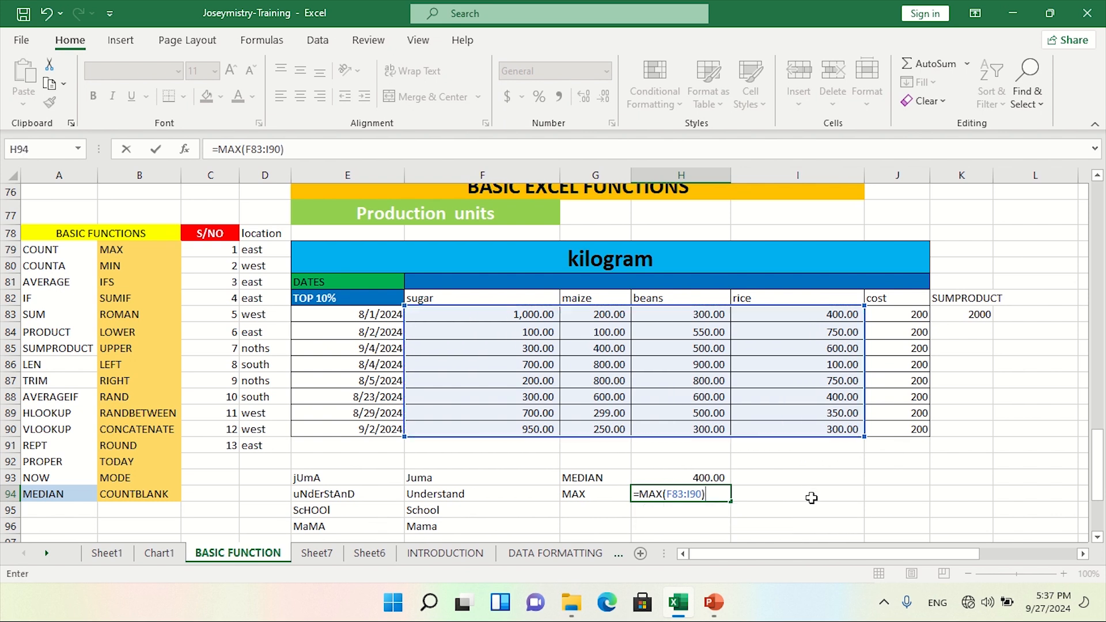
key(Return)
- Apply an Equal To conditional format to H94 for the value 1,000.00 with Light Red Fill with Dark Red Text
click(720, 492)
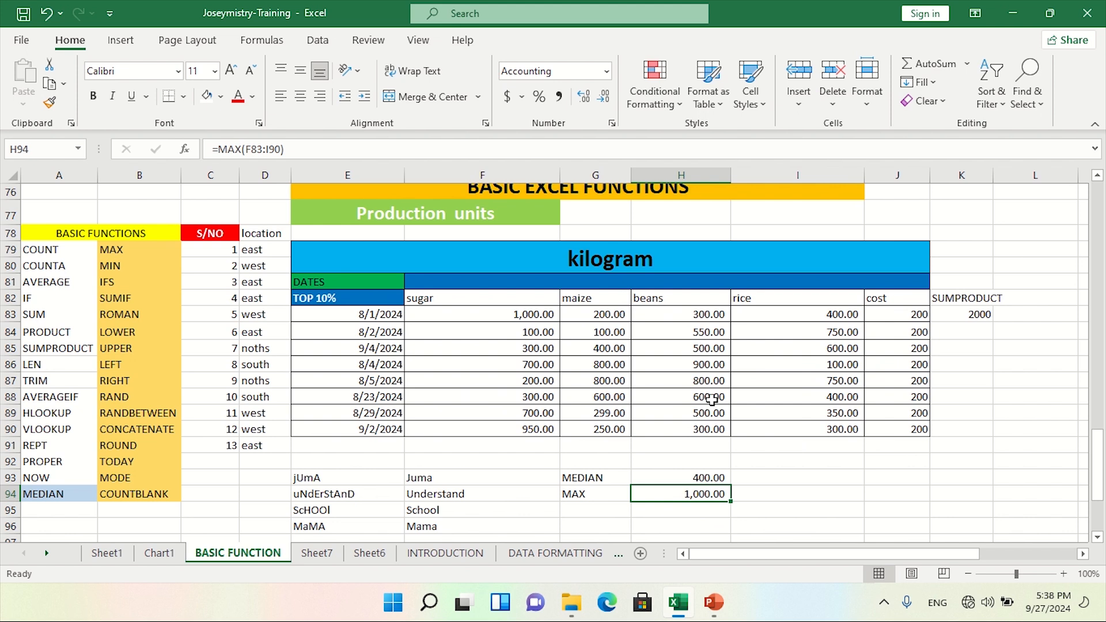
click(675, 95)
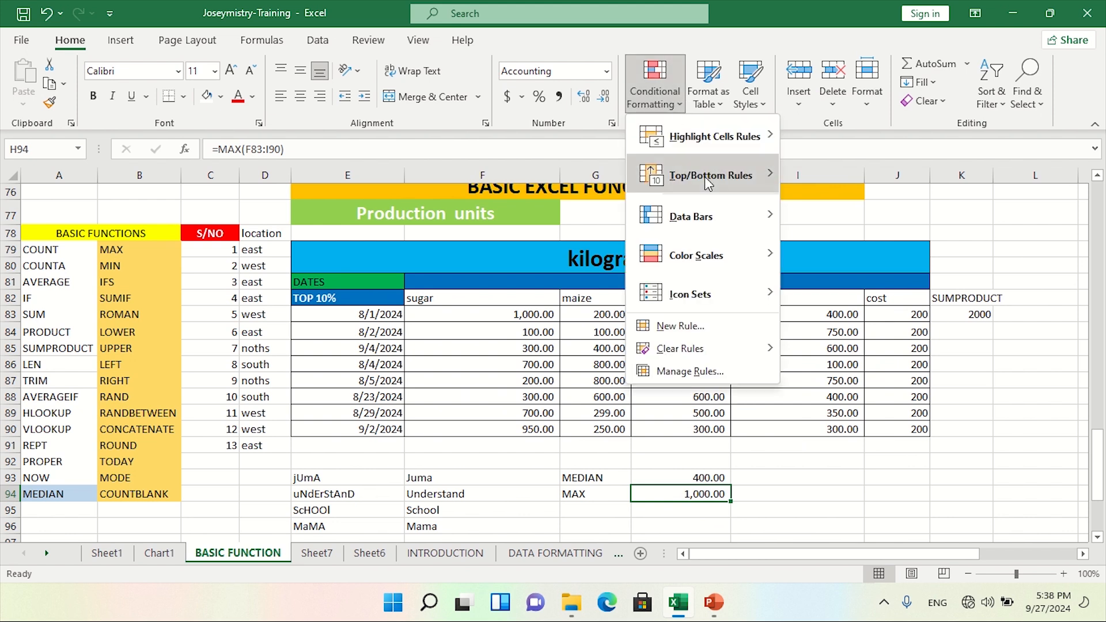
mouse_move(748, 136)
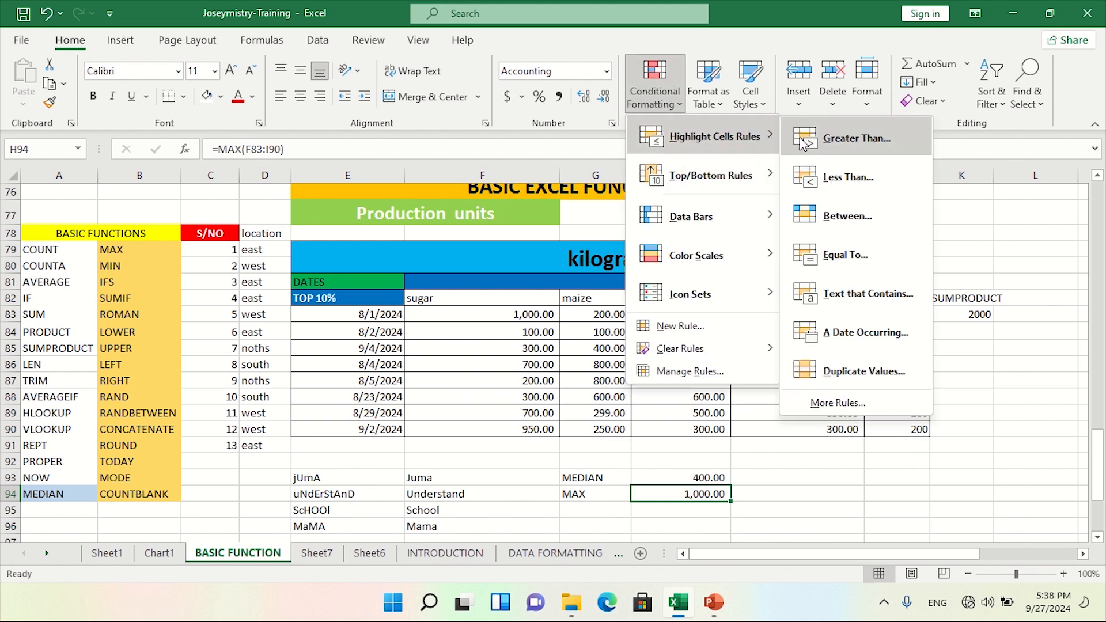
click(867, 250)
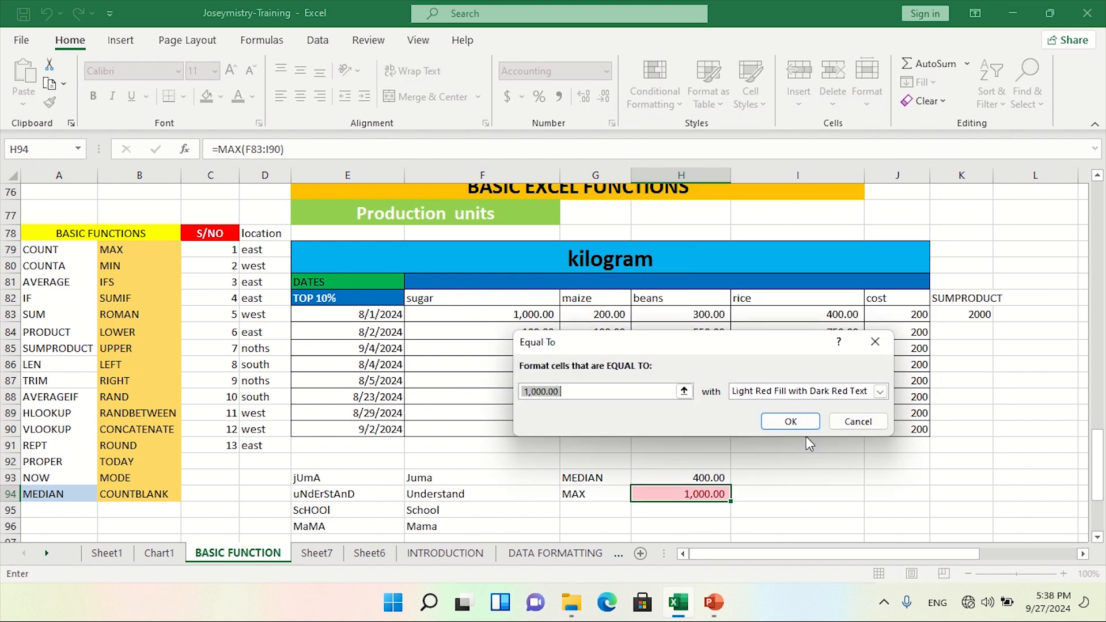
click(789, 421)
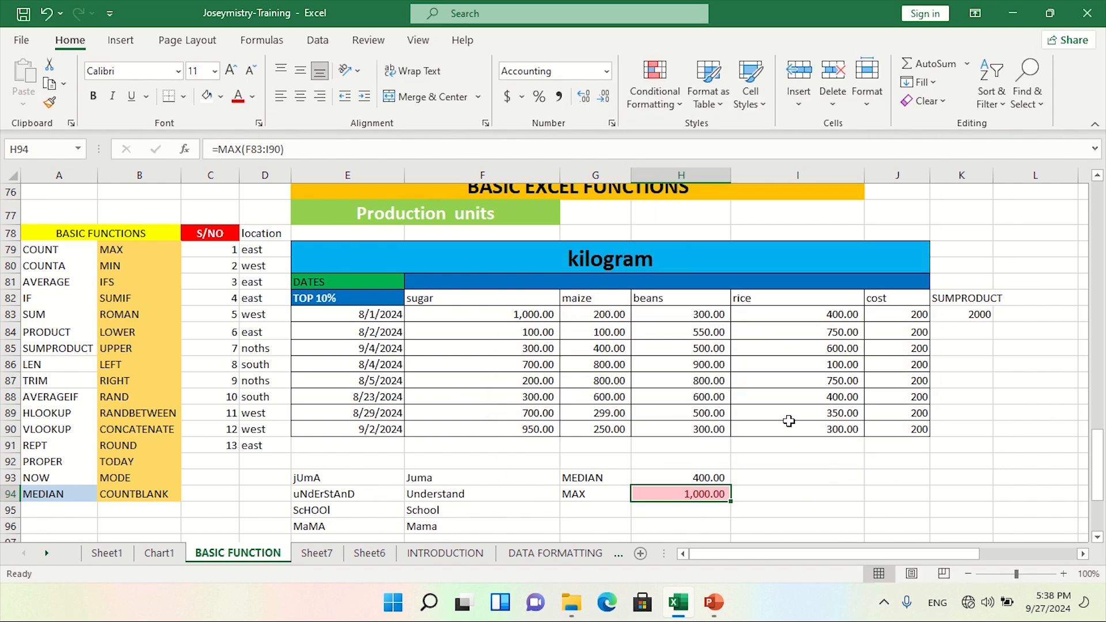
- Highlight cells equal to 1000 in the data range F83:I90 with Light Red Fill with Dark Red Text
click(531, 364)
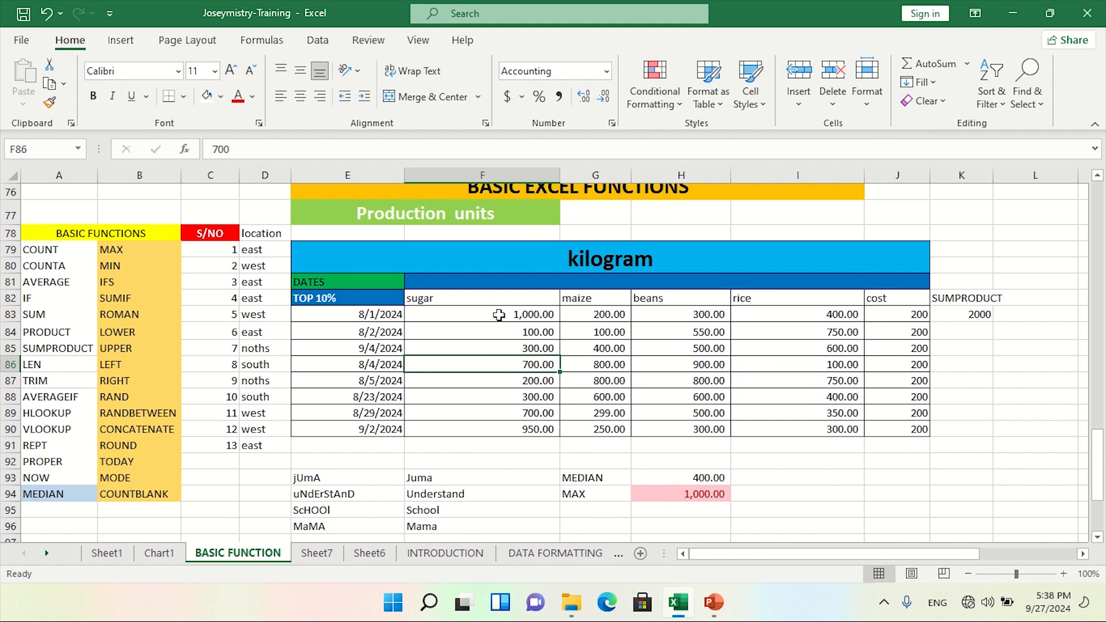
drag(505, 318, 769, 428)
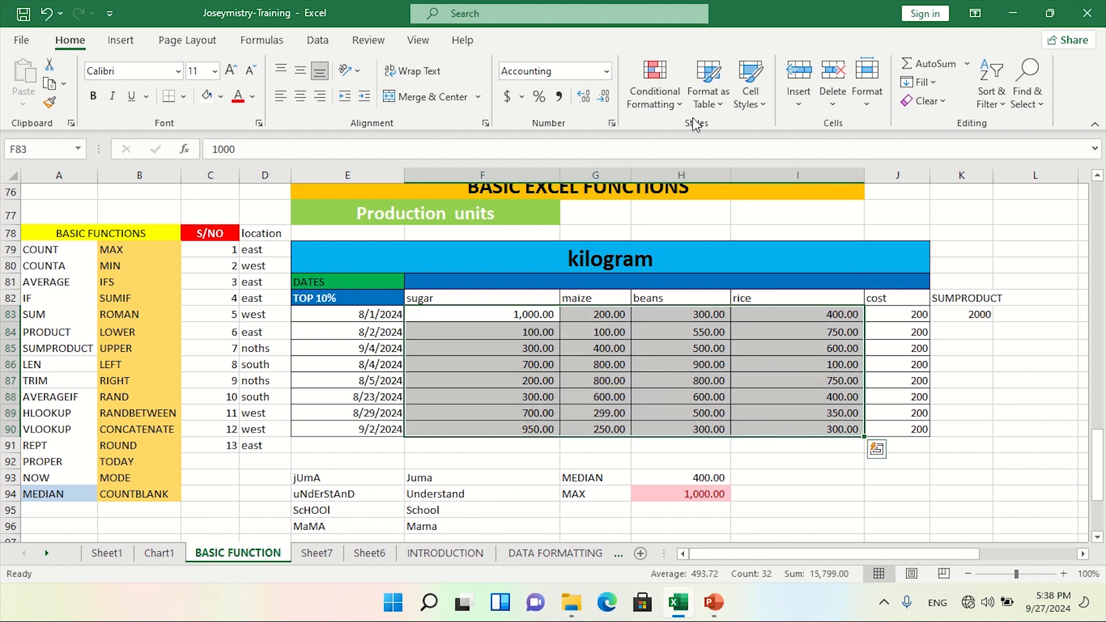
click(674, 104)
mouse_move(766, 151)
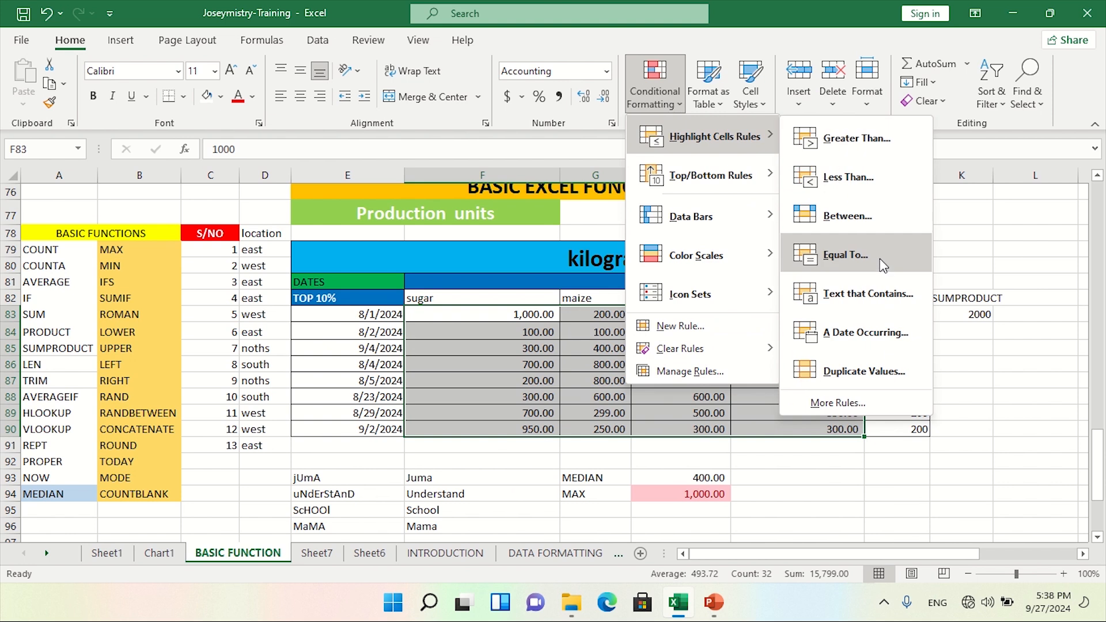
click(884, 253)
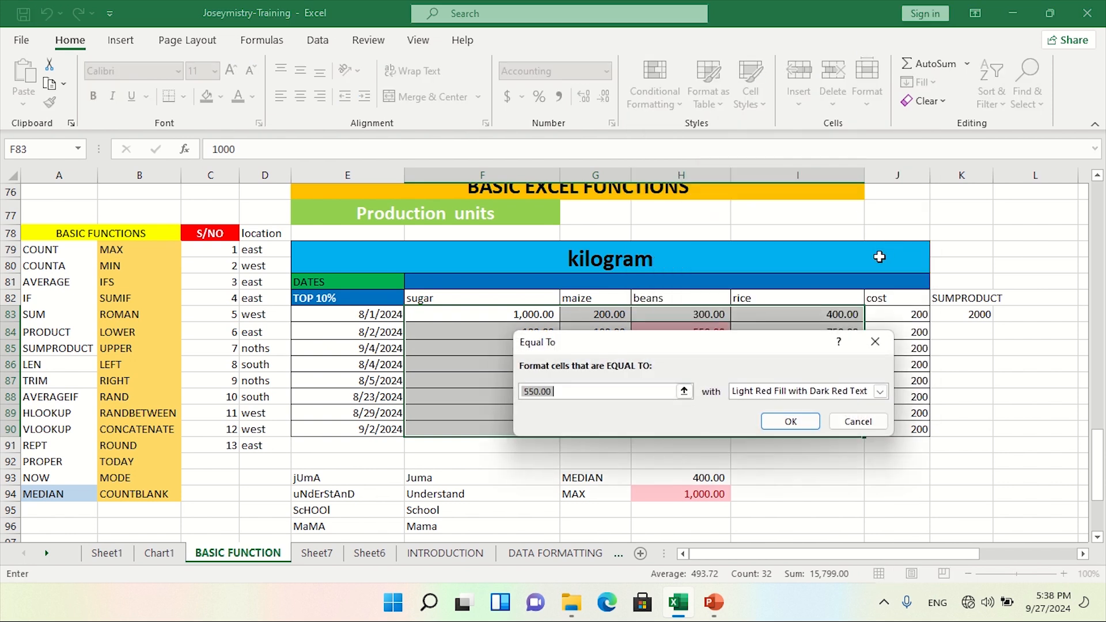
key(BackSpace)
text(1000)
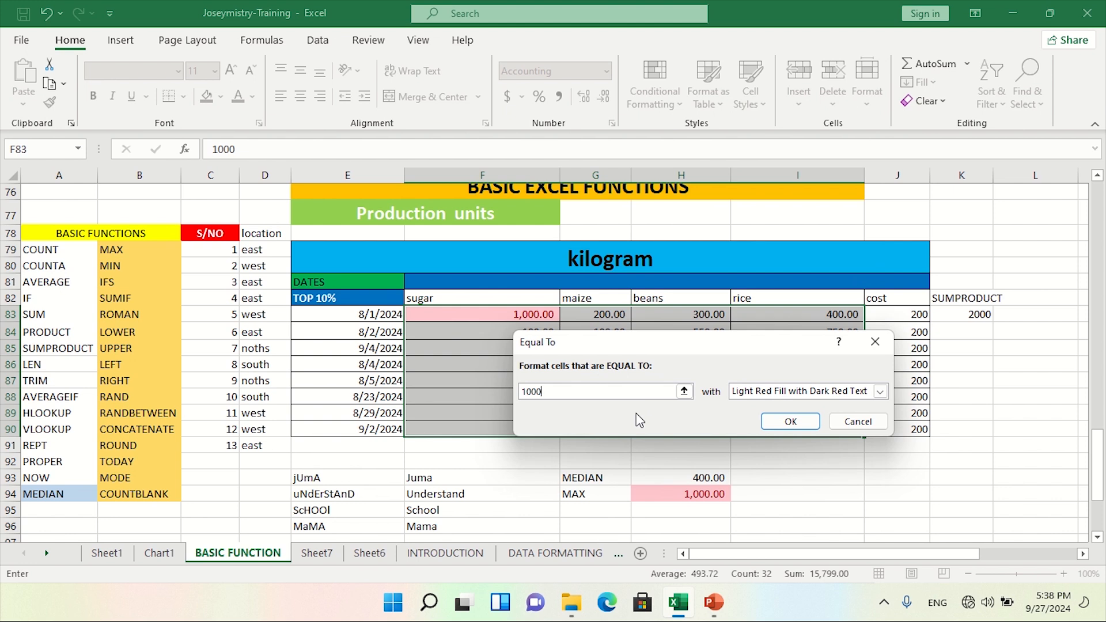
click(790, 421)
click(554, 410)
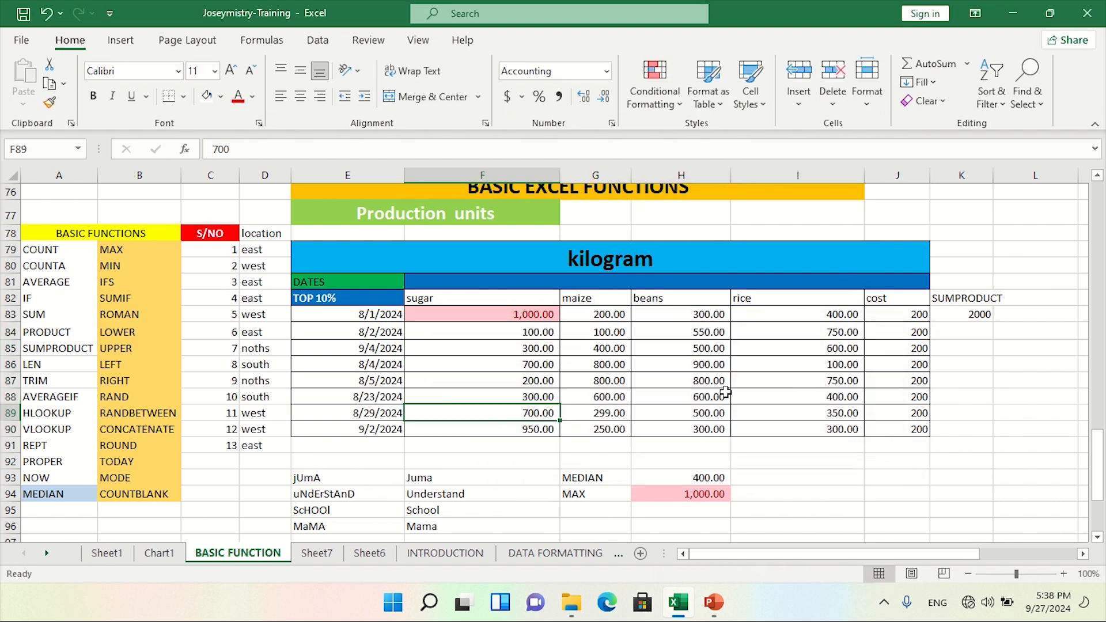
- Enter the label MIN in G95, below the MAX label
click(589, 508)
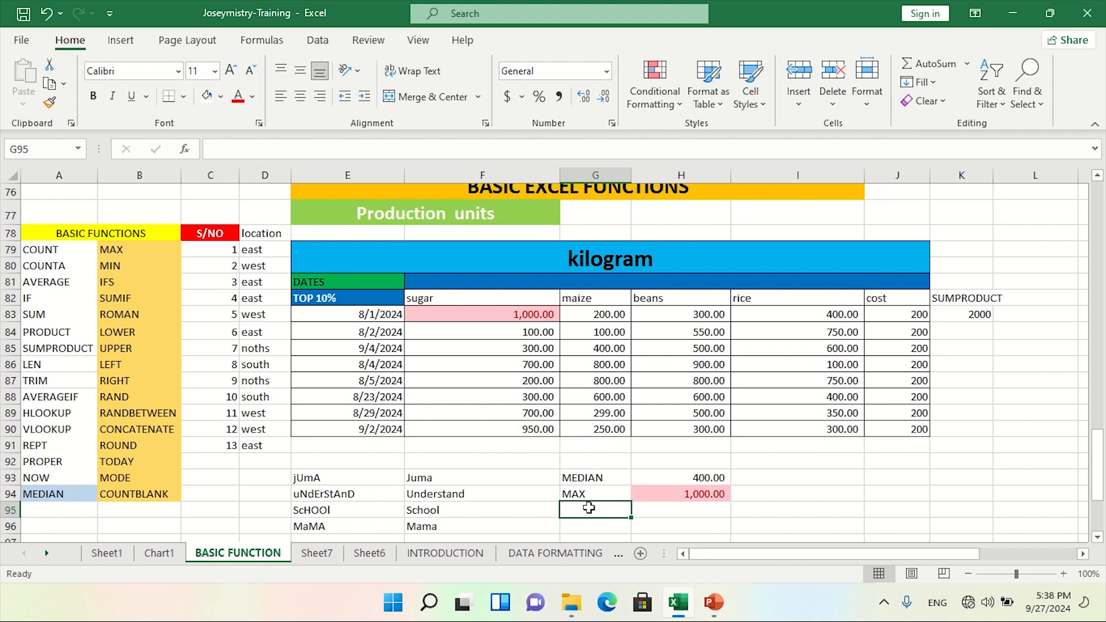
text(NMIN)
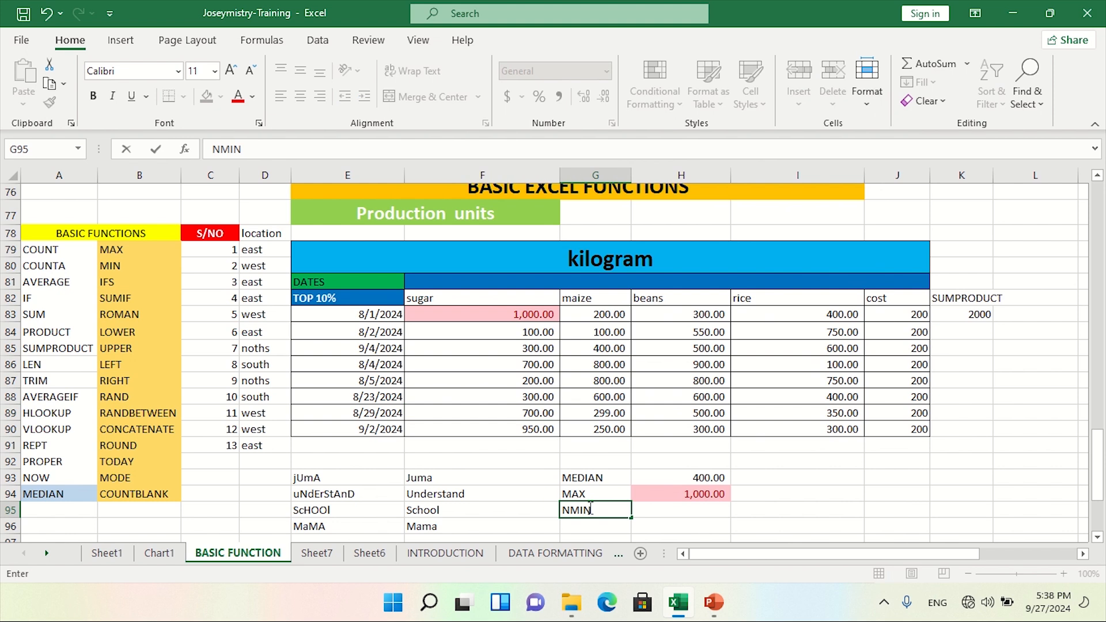
key(BackSpace)
key(BackSpace)
key(BackSpace)
key(BackSpace)
text(MIN)
- Find the smallest beans value in H95 with the formula =MIN(H83:H90)
click(645, 508)
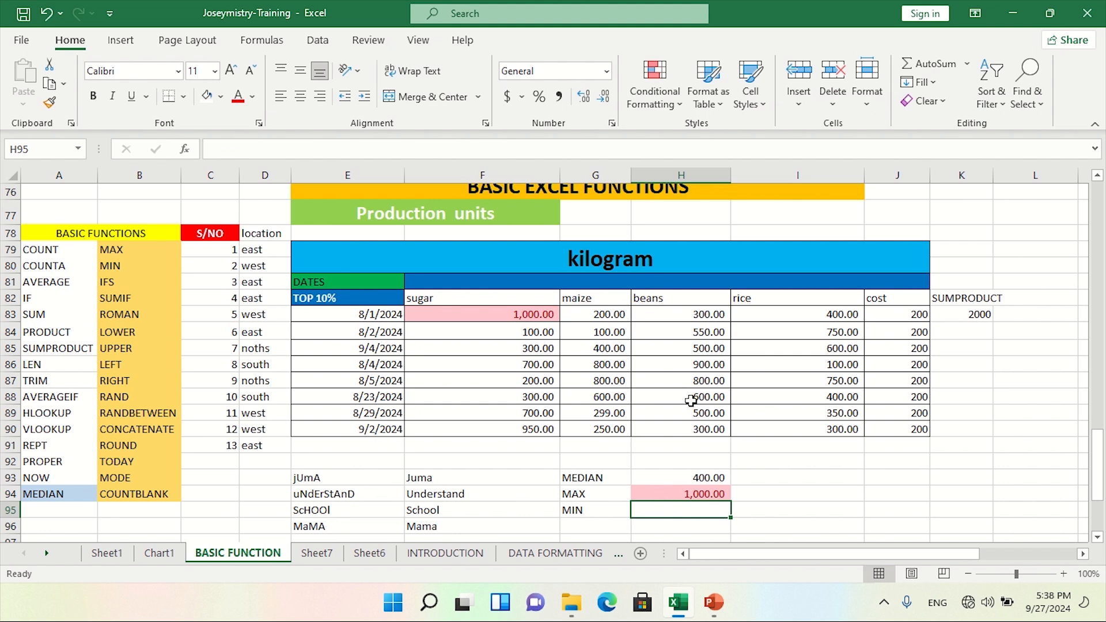
text(=)
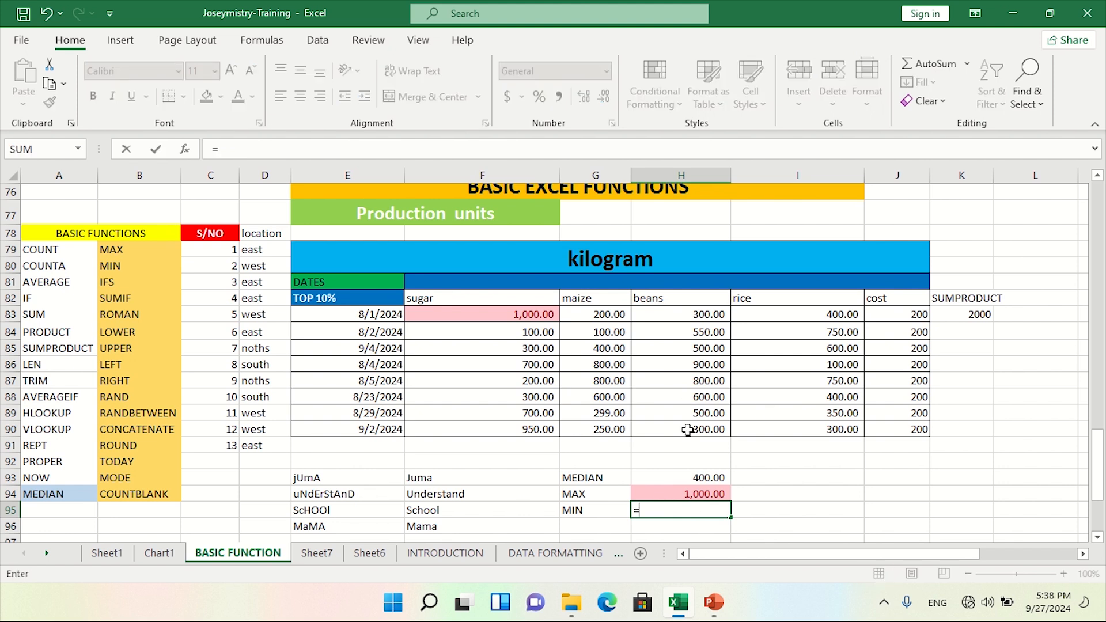
text(MIN)
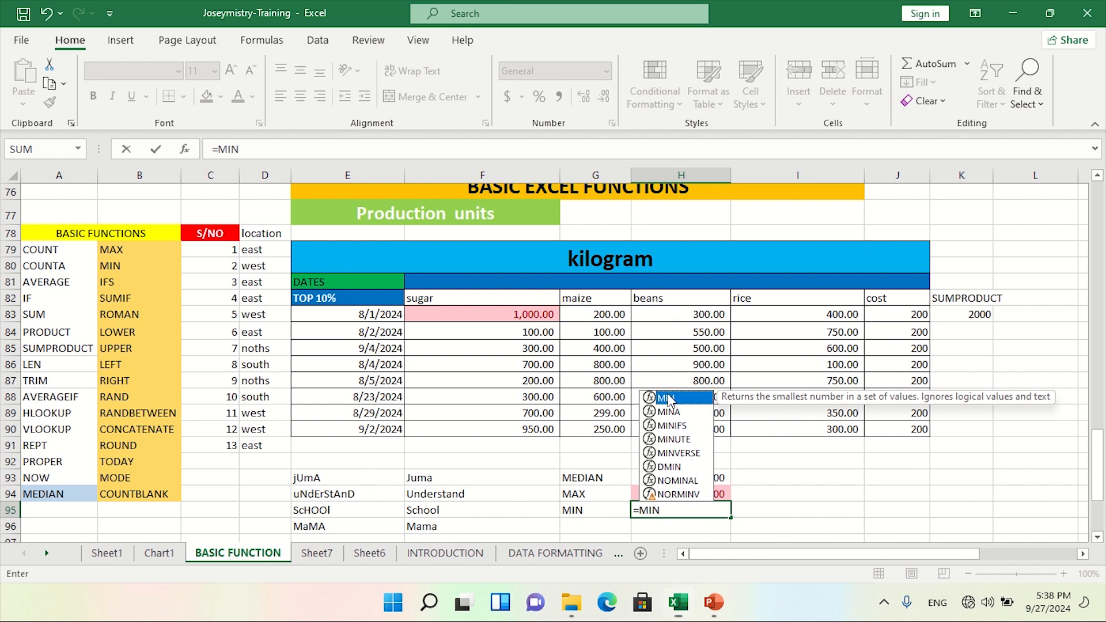
double_click(666, 397)
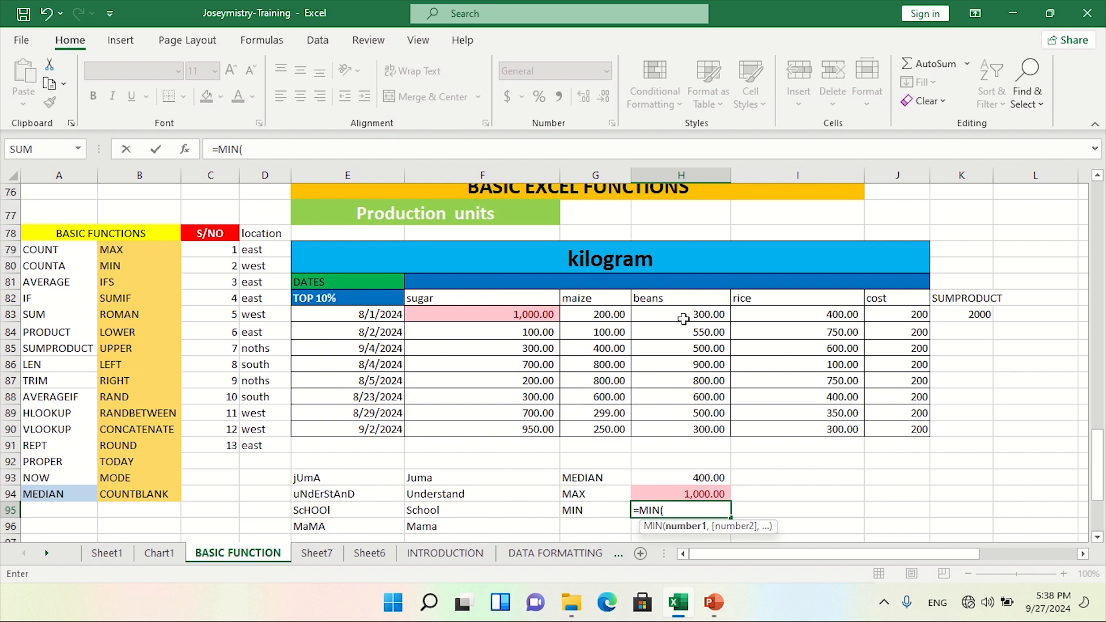
drag(683, 317, 708, 406)
text())
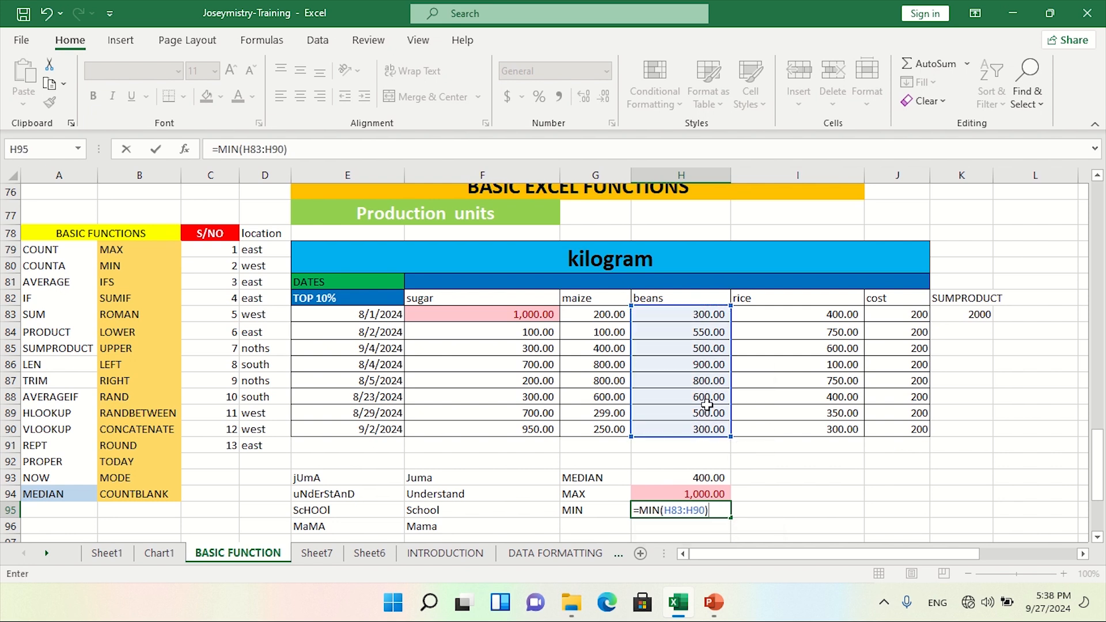
key(Return)
click(715, 510)
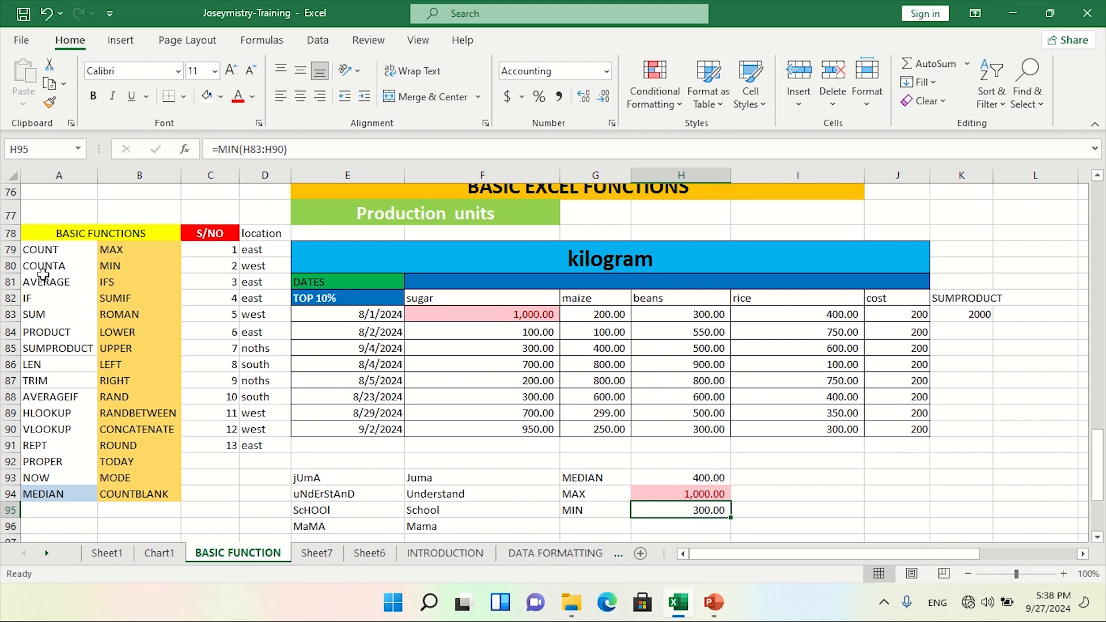
- Clear the fill colour from the completed MEDIAN, MAX and MIN entries in the BASIC FUNCTIONS list
click(75, 493)
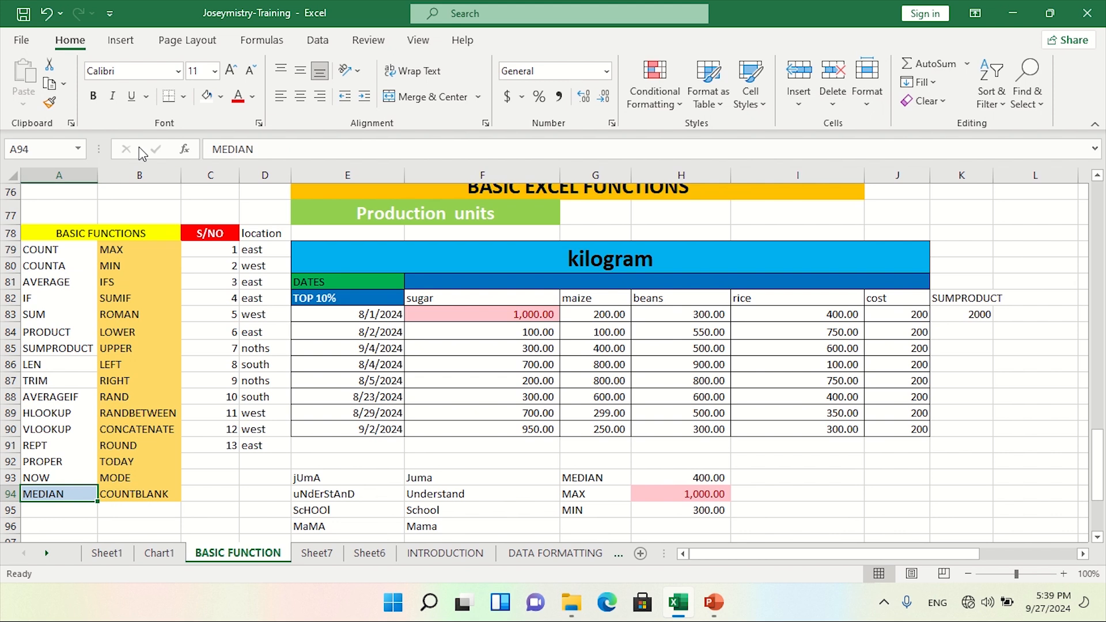
click(207, 98)
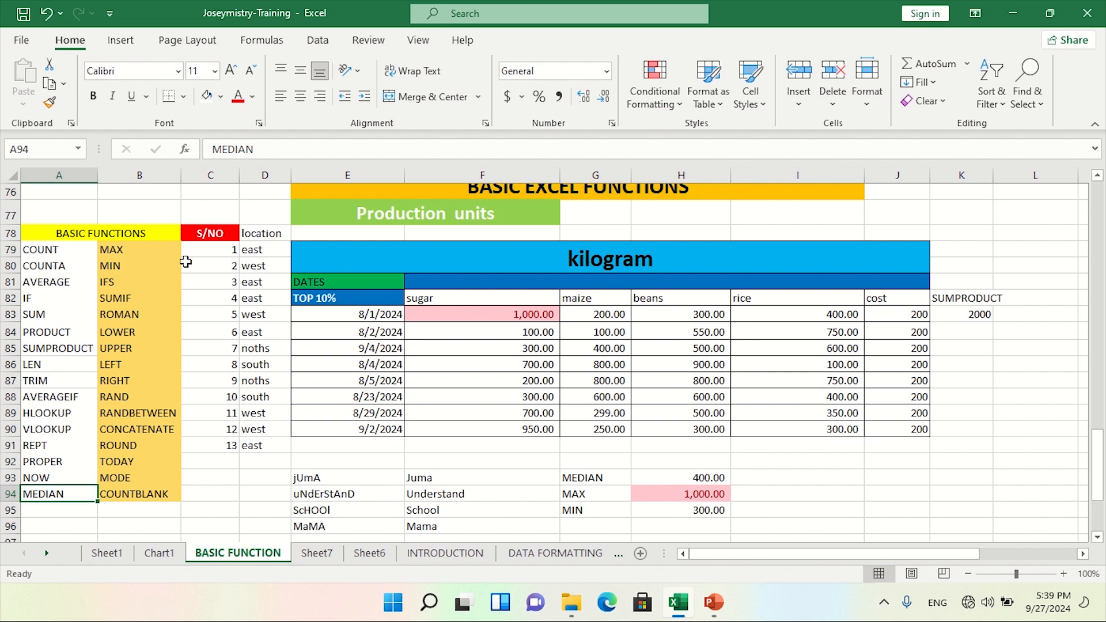
click(164, 253)
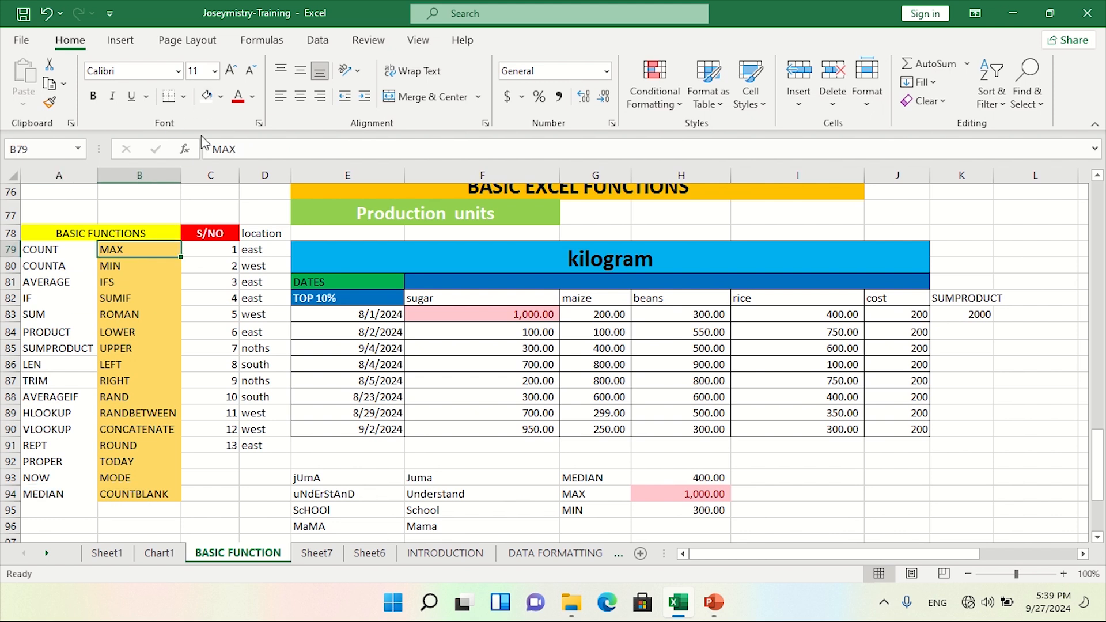
click(150, 271)
click(206, 95)
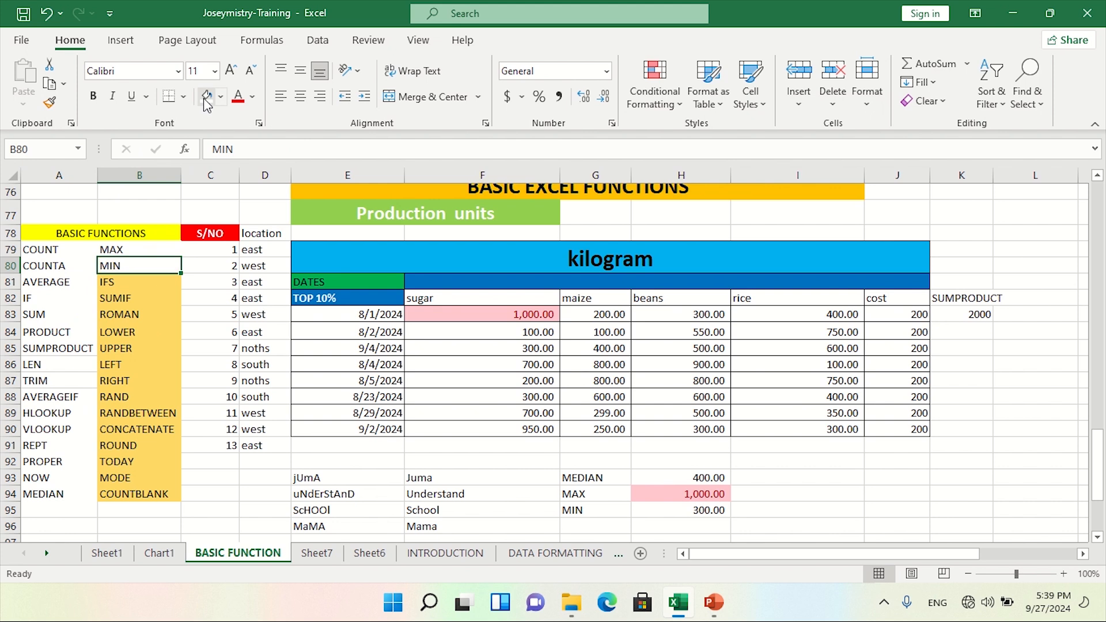
- Enter the label SUMIF in G96, below the MIN label
click(138, 284)
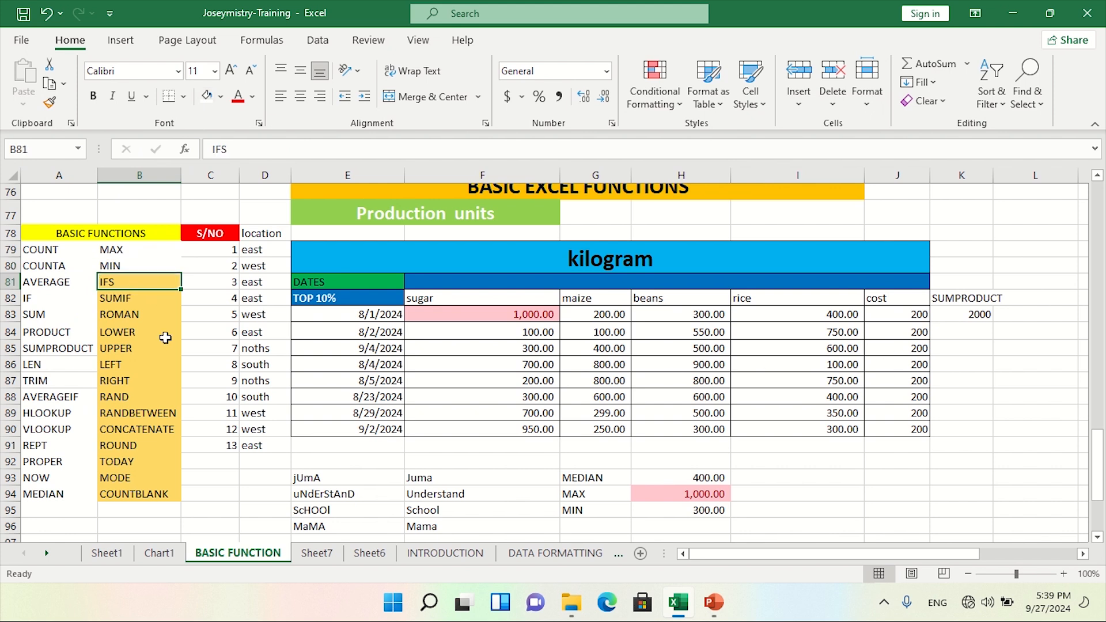
click(141, 299)
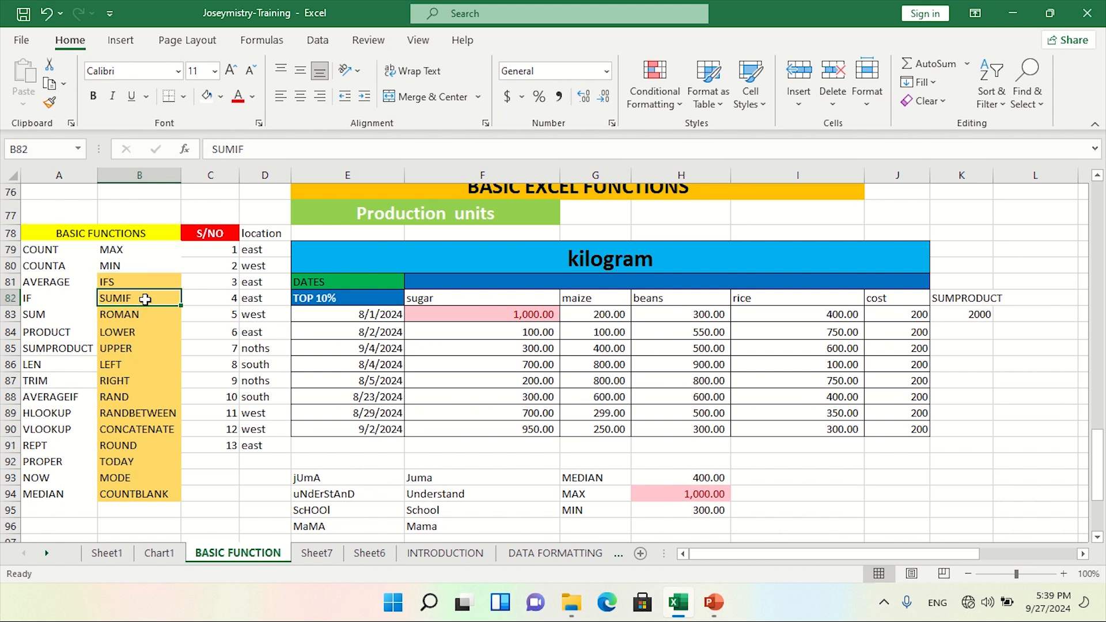
click(823, 493)
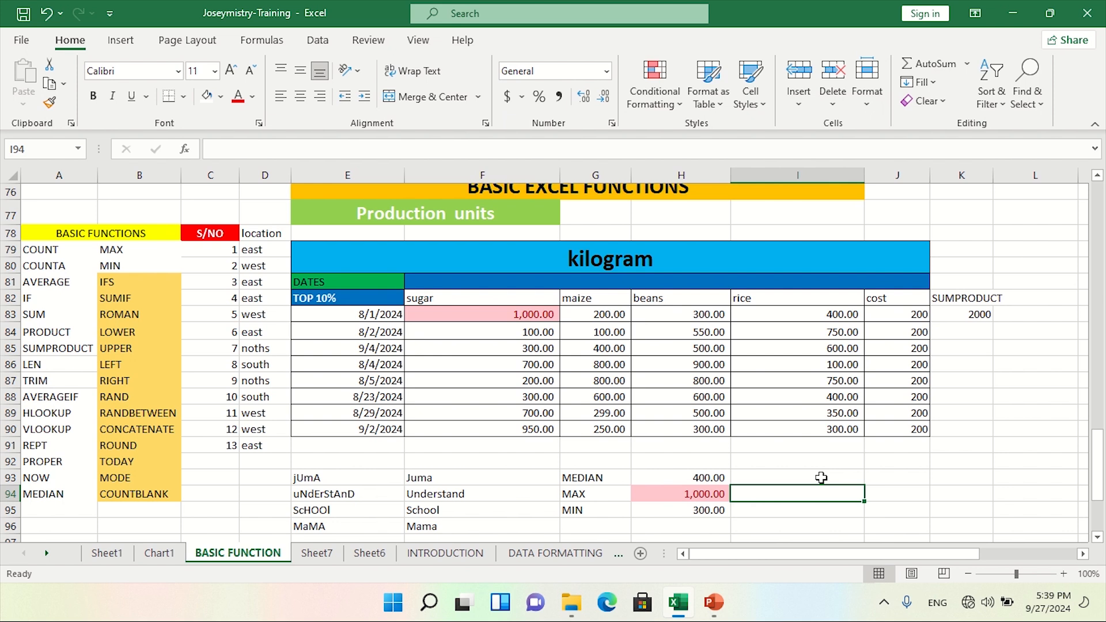
scroll(733, 491, down, 1)
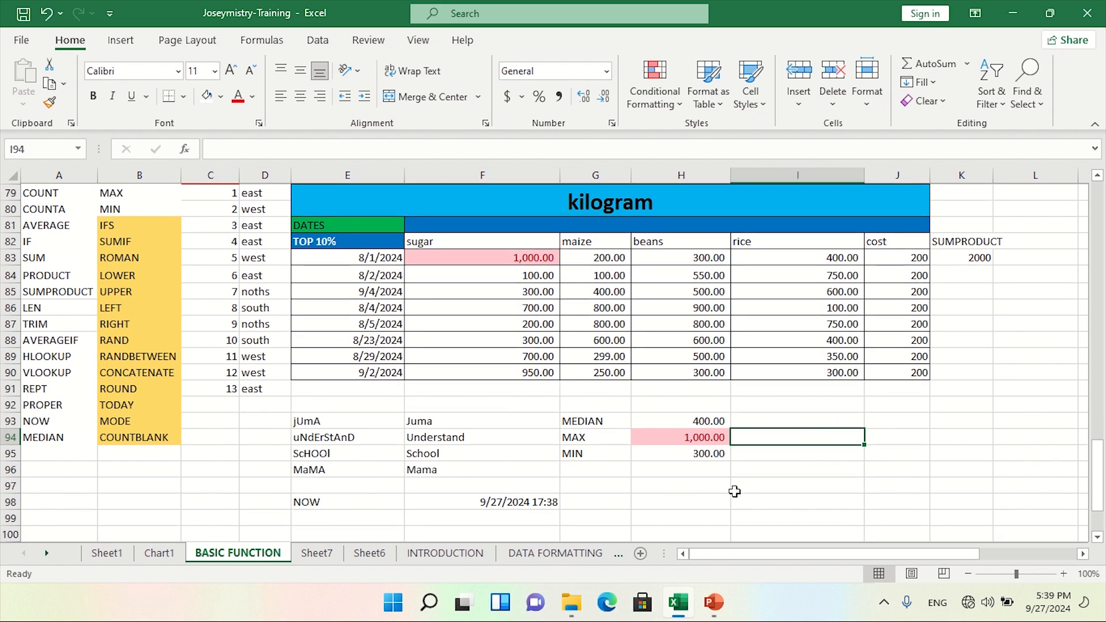
click(610, 468)
text(SUMIF)
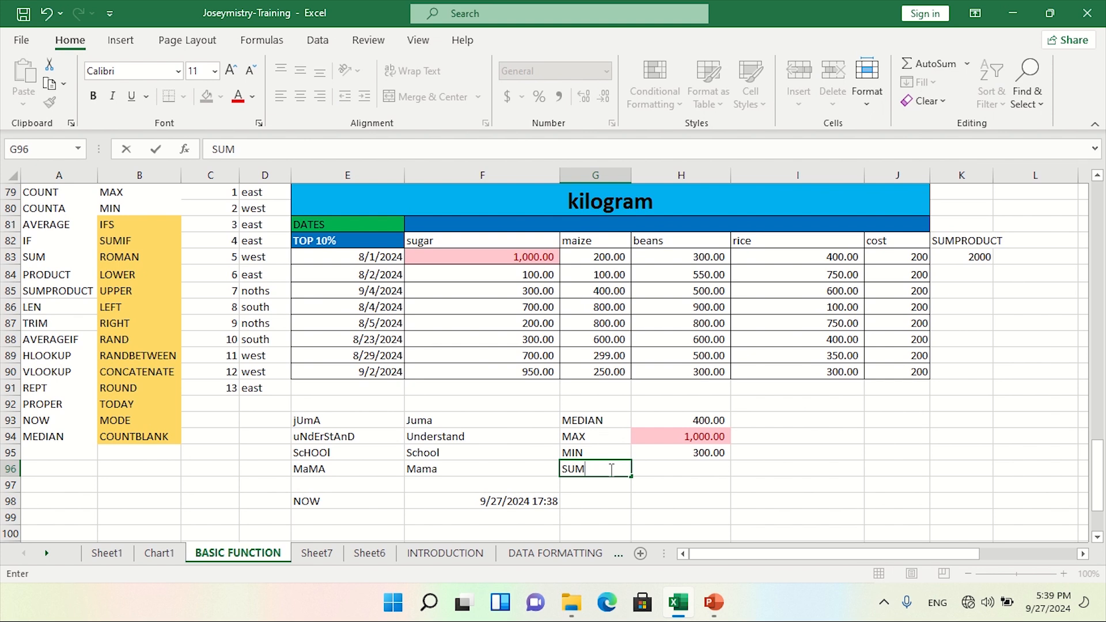
- Sum the values equal to 500 in the data range with the formula =SUMIF(F83:I90,500) in H96
double_click(656, 467)
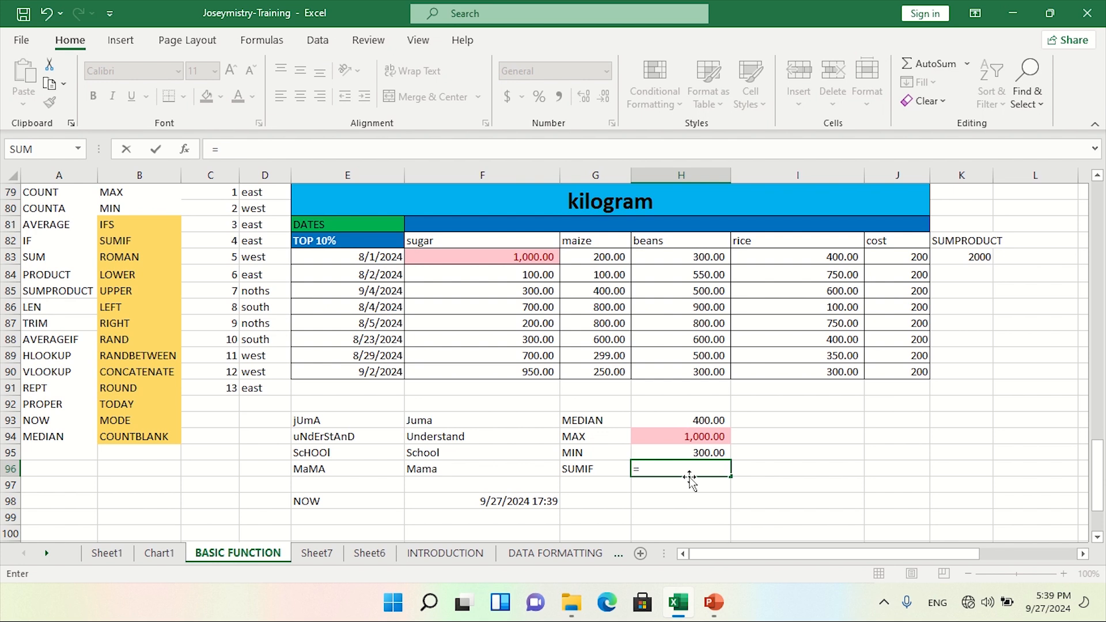
text(=SUM)
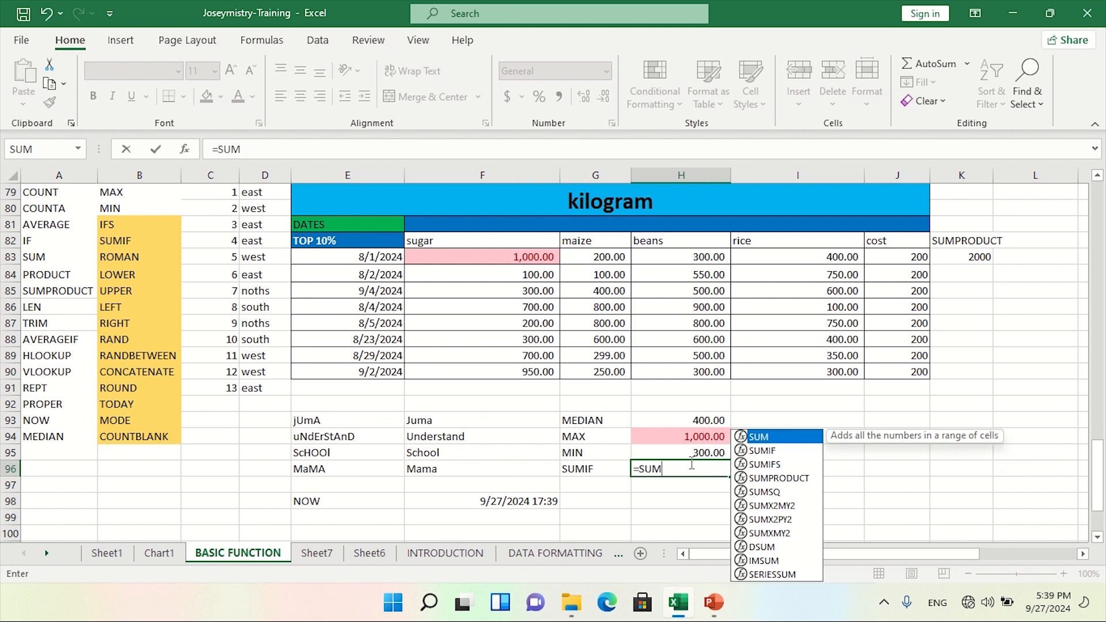
double_click(788, 450)
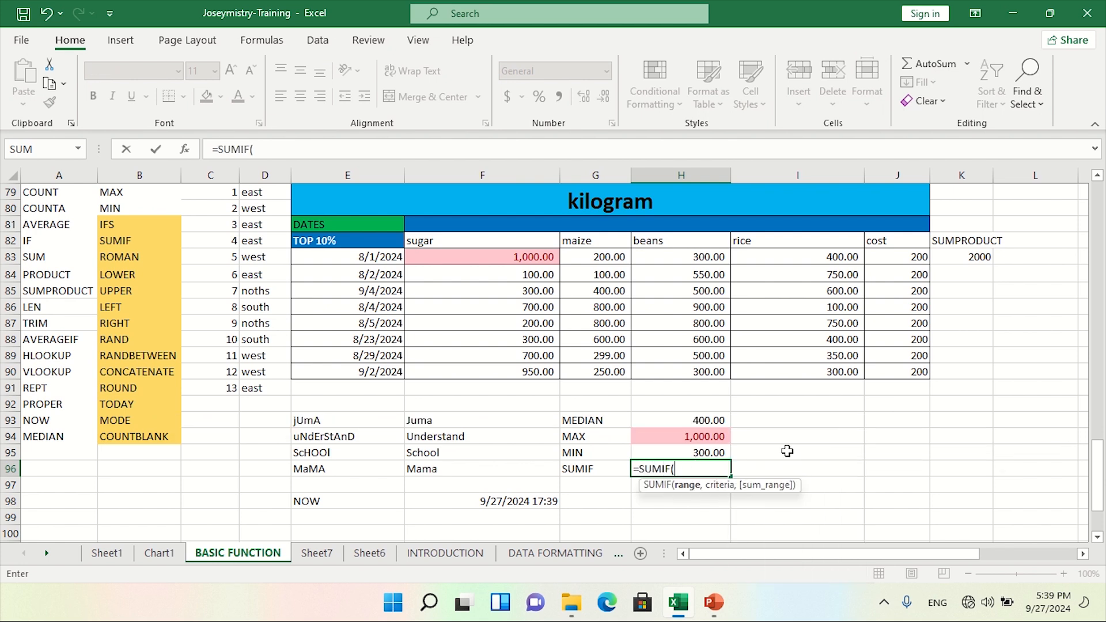
scroll(581, 360, up, 1)
drag(541, 314, 812, 432)
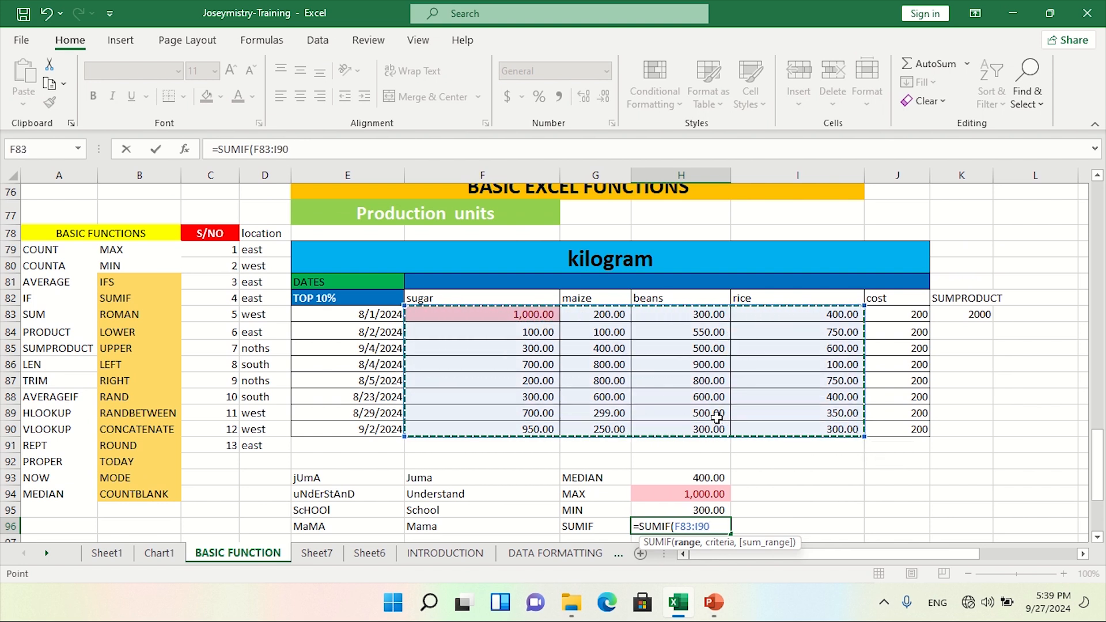
text(,)
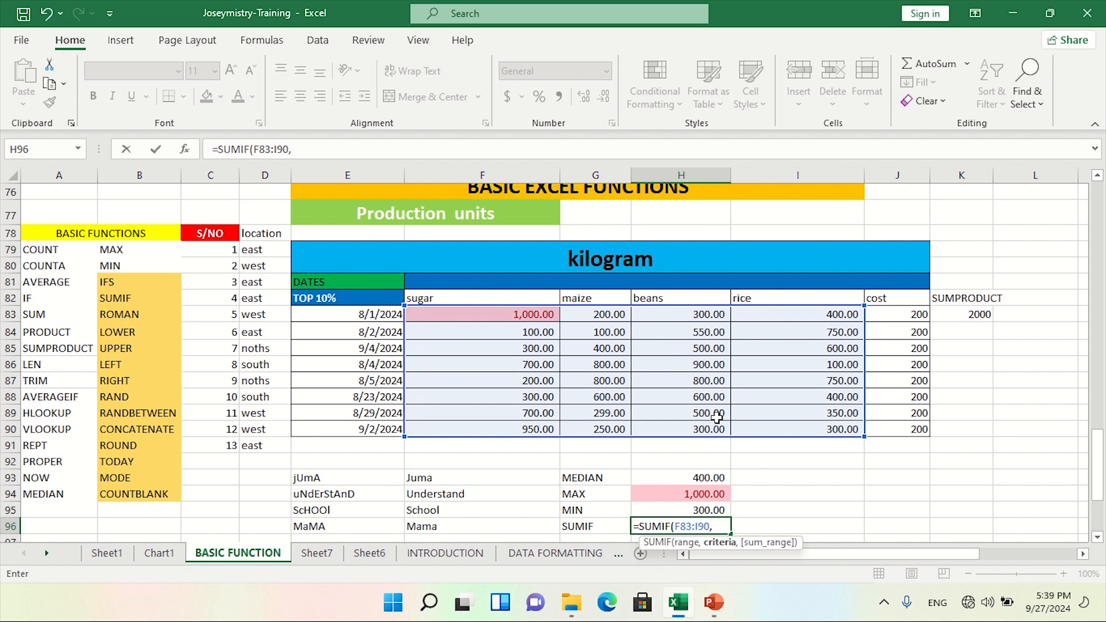
text(500))
key(Return)
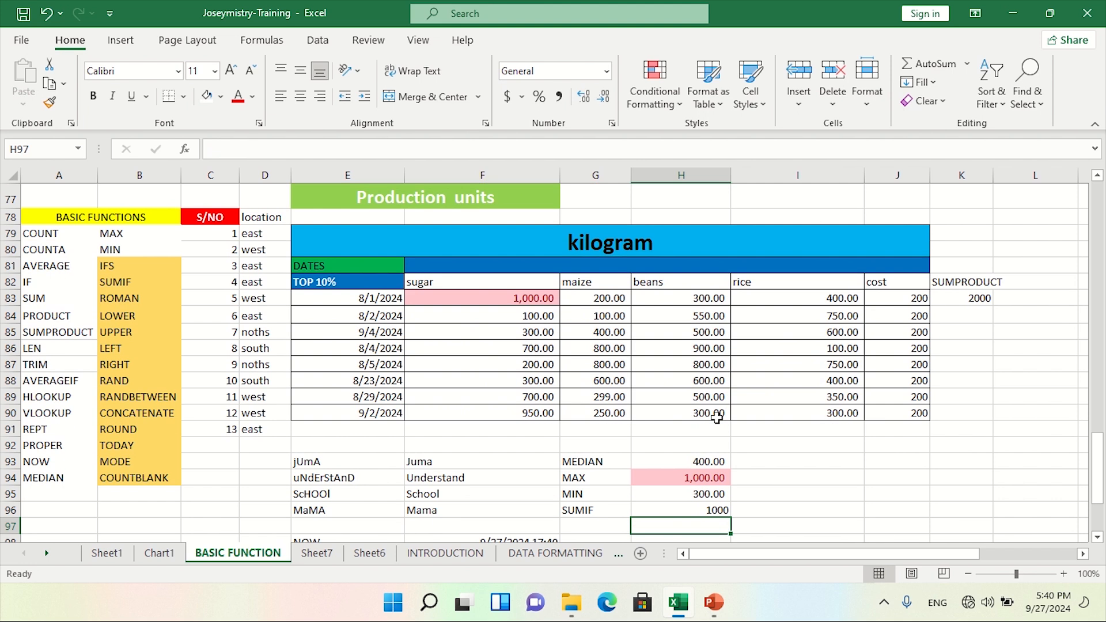
- Clear the conditional formatting rules from cell F83 in the sugar column
click(720, 510)
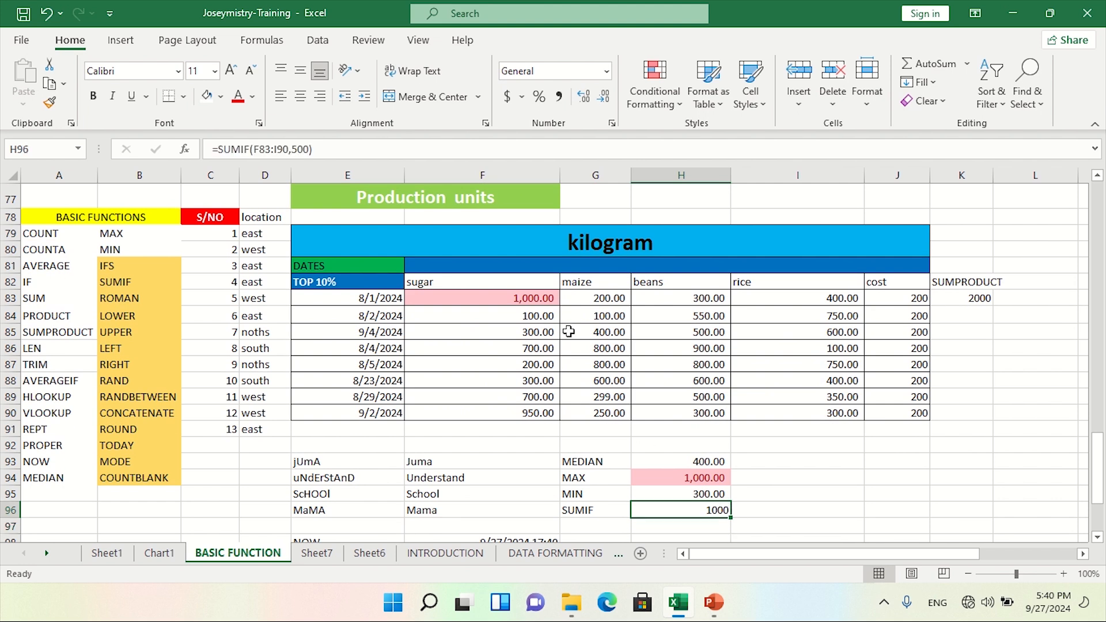
click(544, 300)
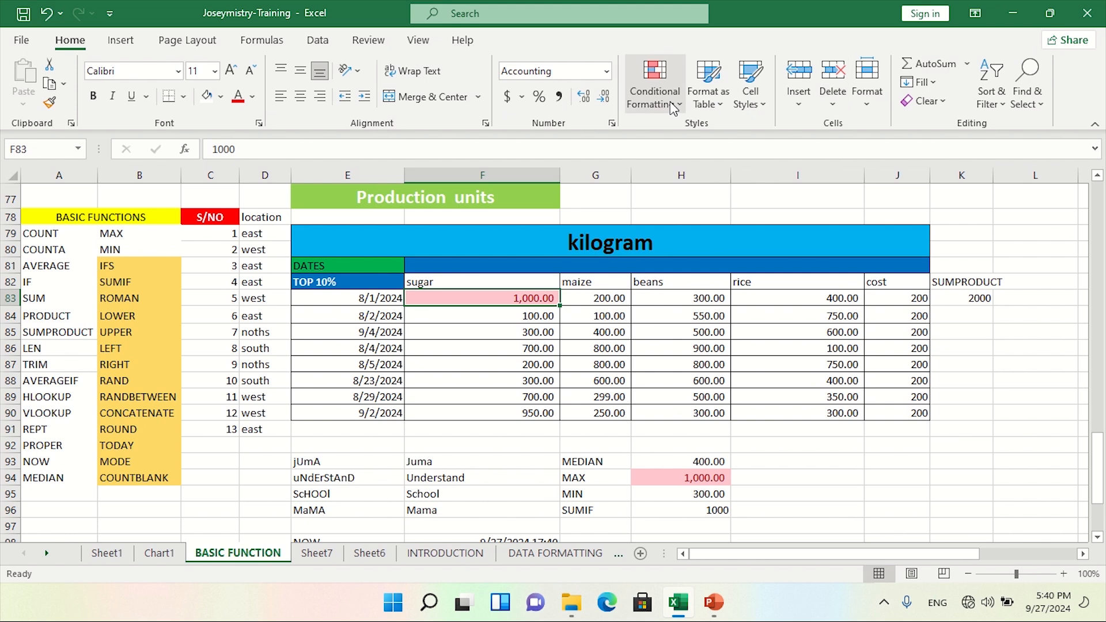
click(656, 95)
mouse_move(743, 351)
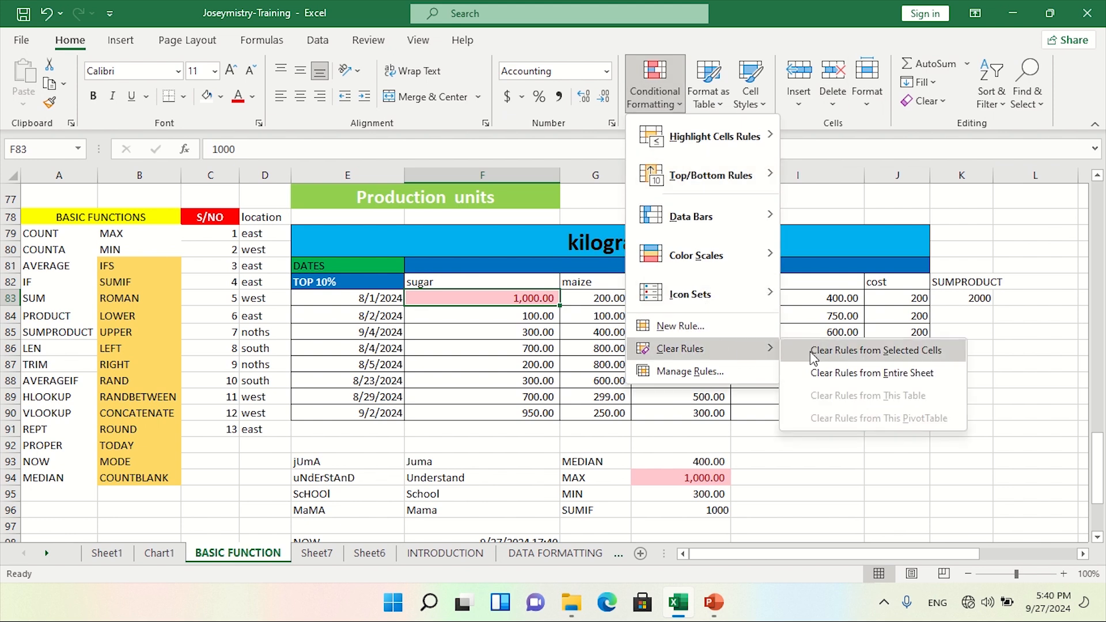
click(814, 352)
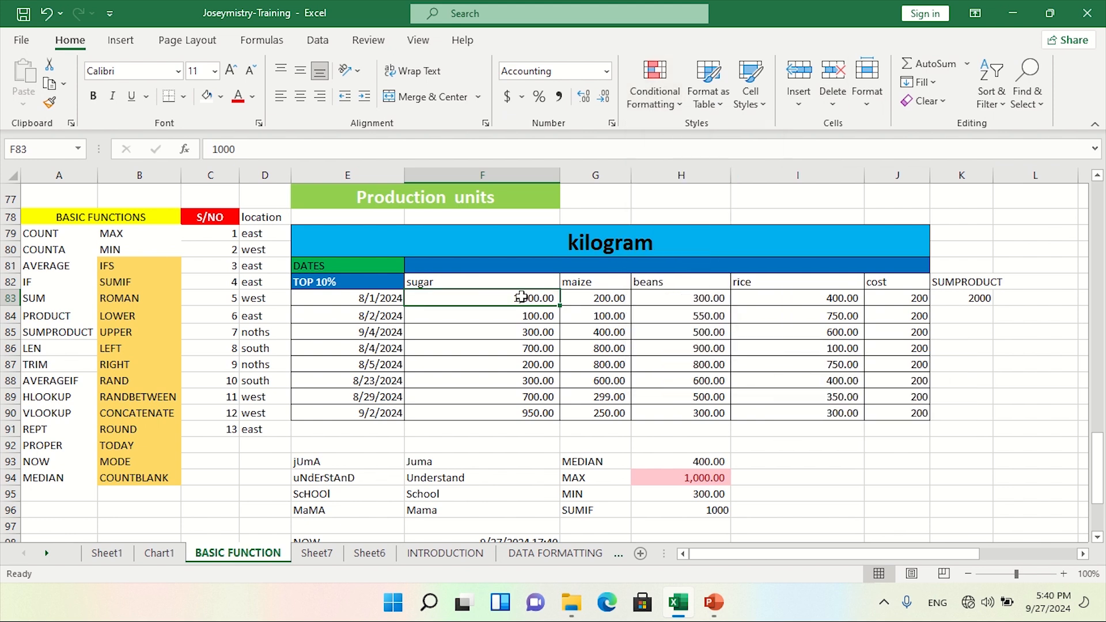
- Highlight cells equal to 500 in the data range F83:I90 with Light Red Fill with Dark Red Text
drag(521, 298, 794, 413)
click(660, 106)
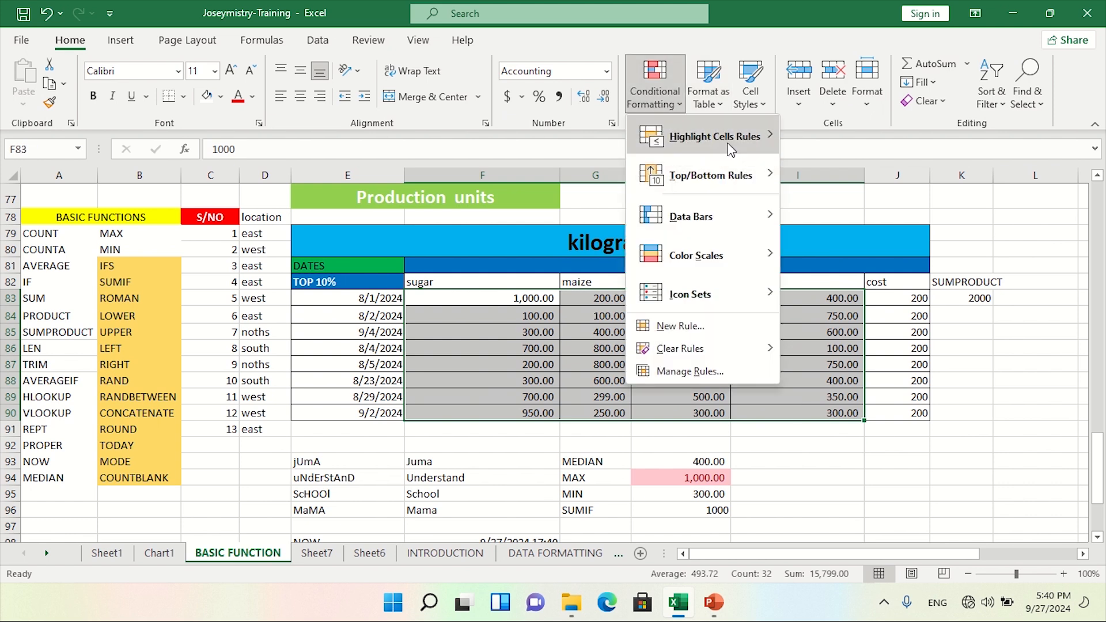
mouse_move(782, 142)
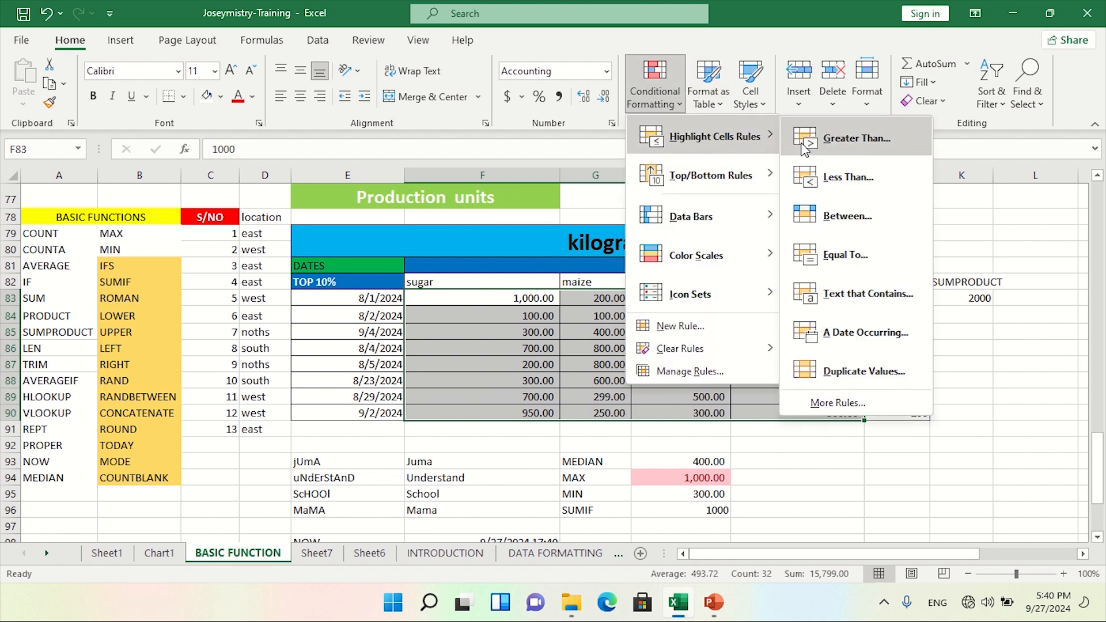
click(849, 254)
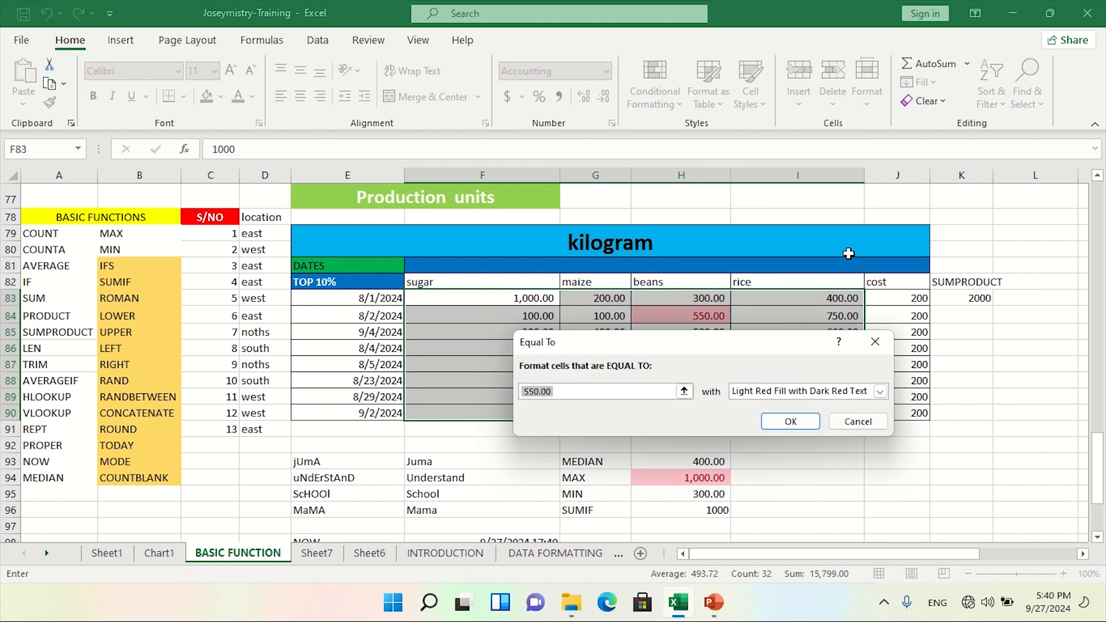
key(BackSpace)
text(500)
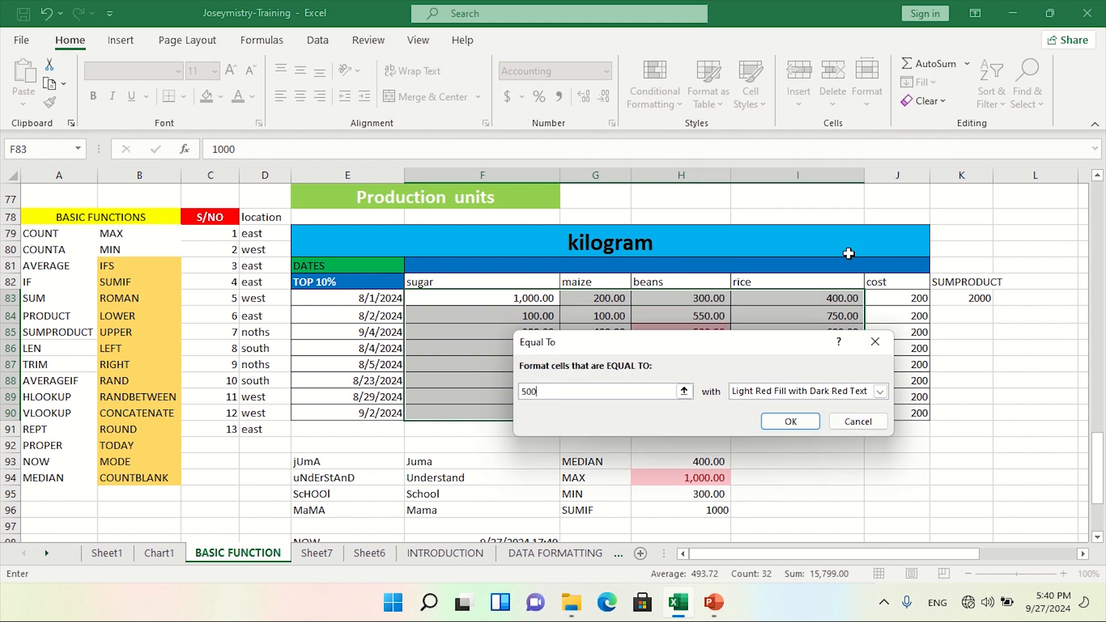
click(789, 421)
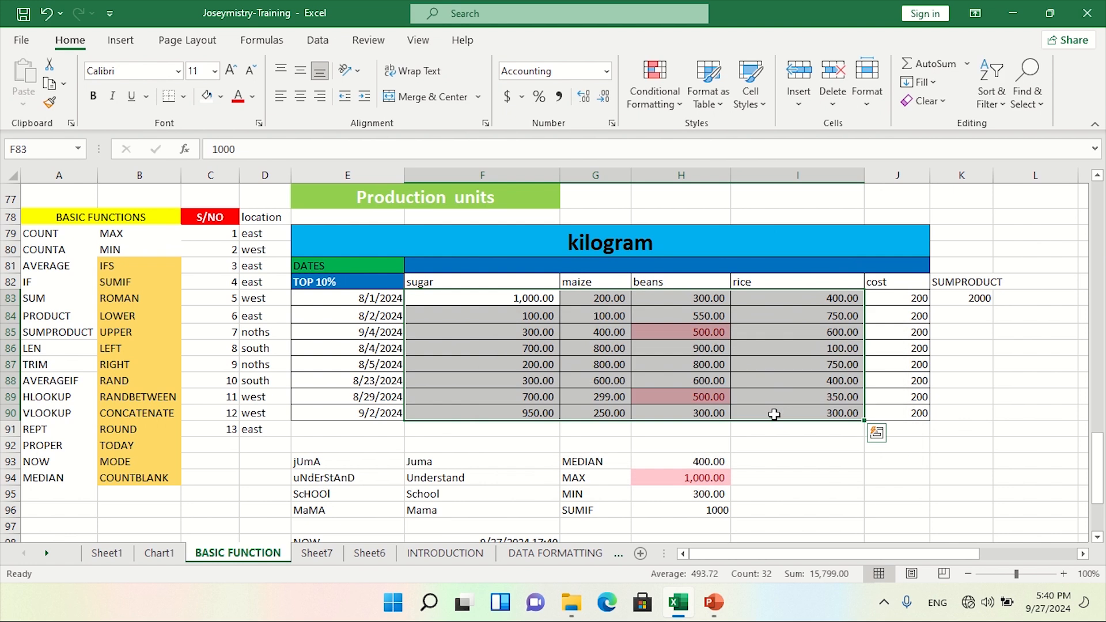
click(803, 471)
drag(815, 456, 817, 459)
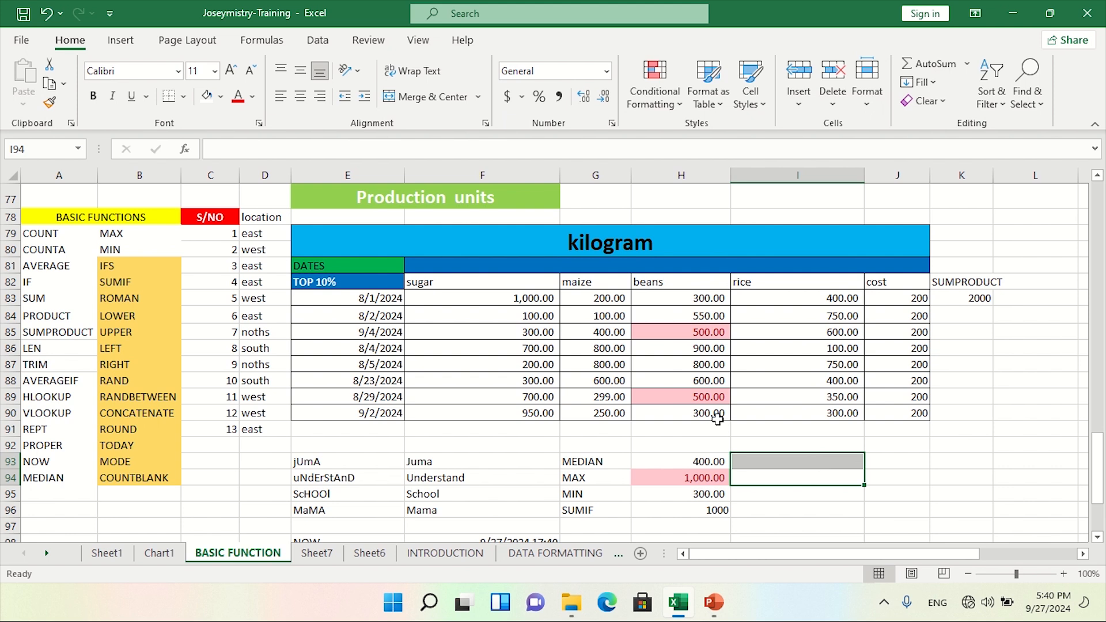
- Enter a second SUMIF label in G97, below the first one
click(715, 510)
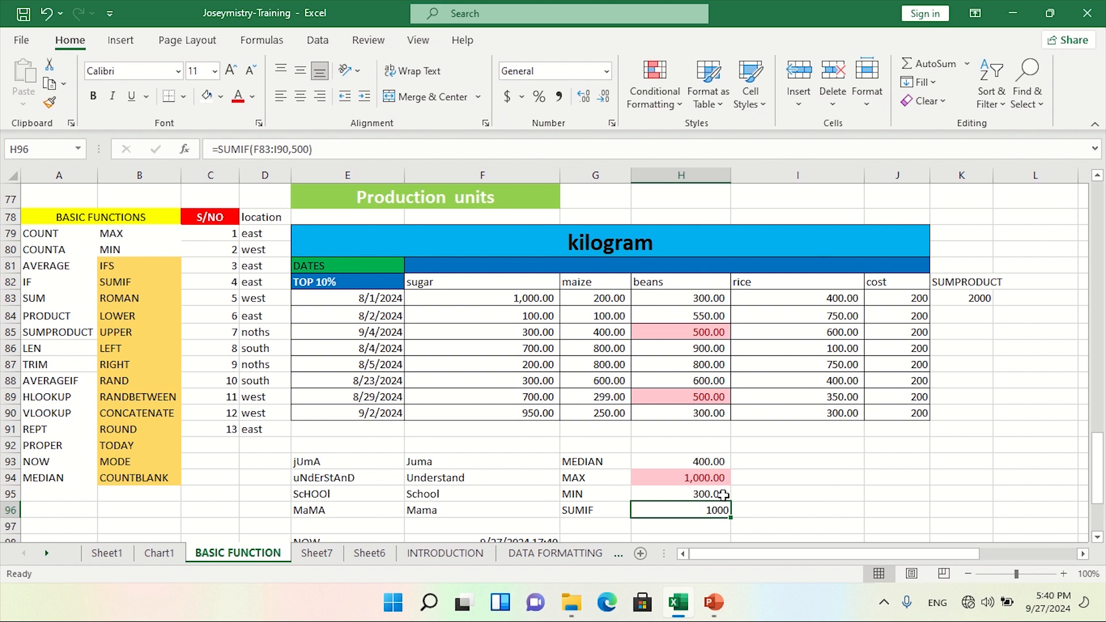
scroll(723, 496, down, 1)
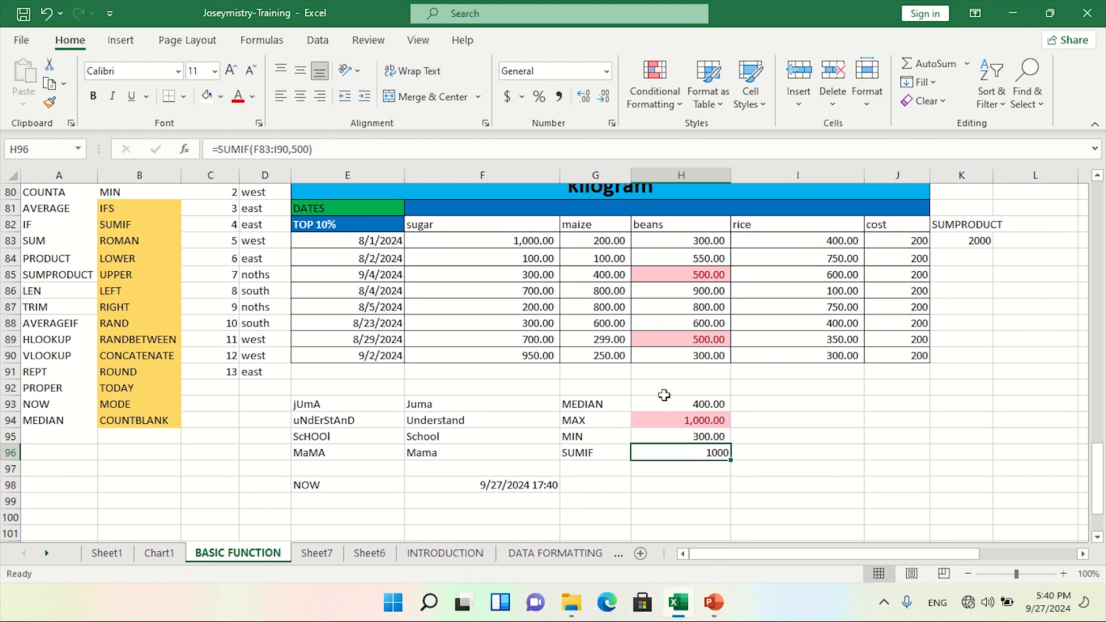
click(618, 341)
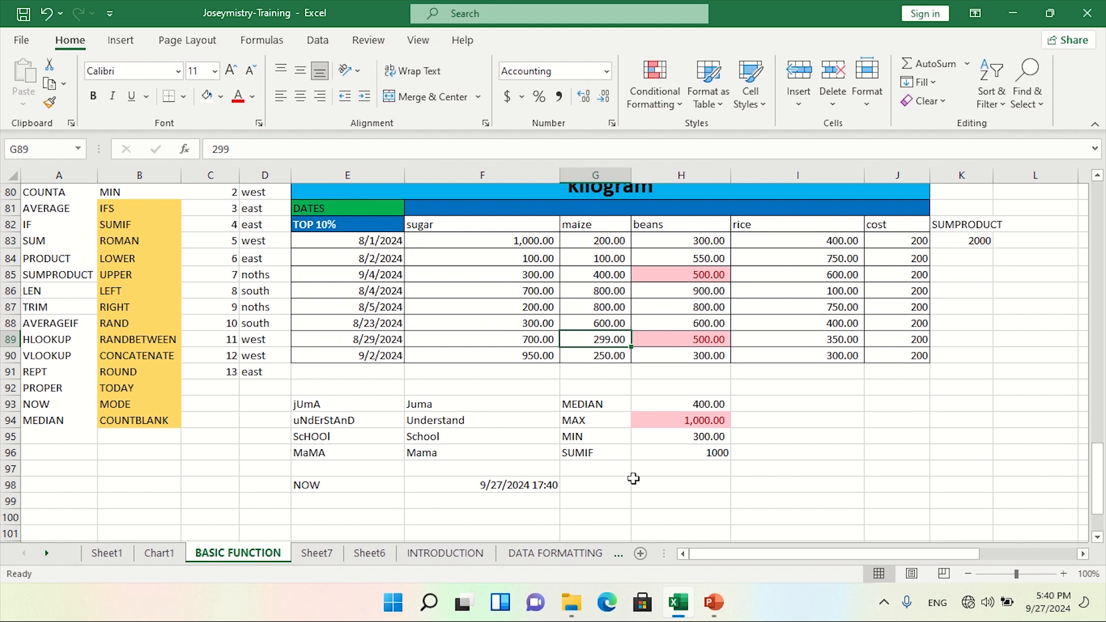
click(594, 468)
text(SUMIF)
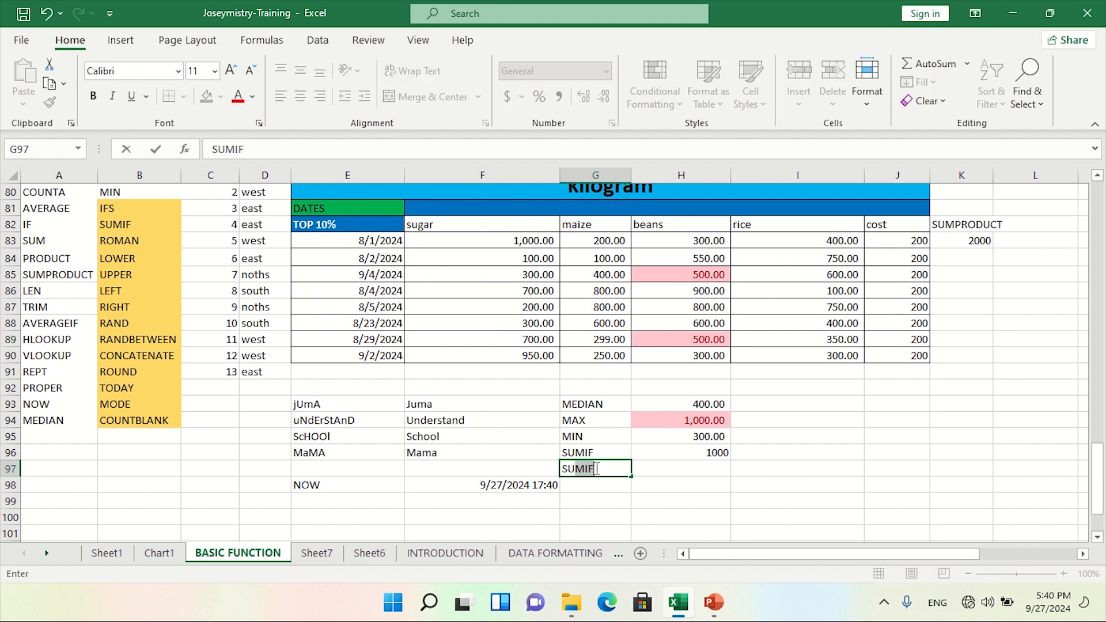
- Sum the values equal to 299 in the data range with the formula =SUMIF(F83:I90,299) in H97
click(674, 455)
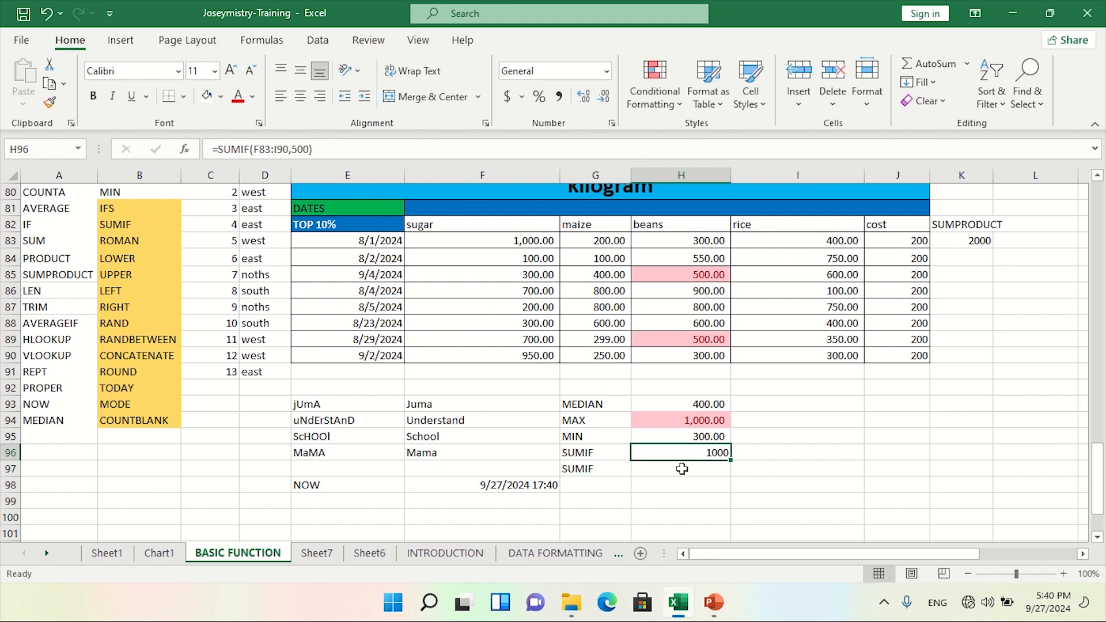
click(681, 468)
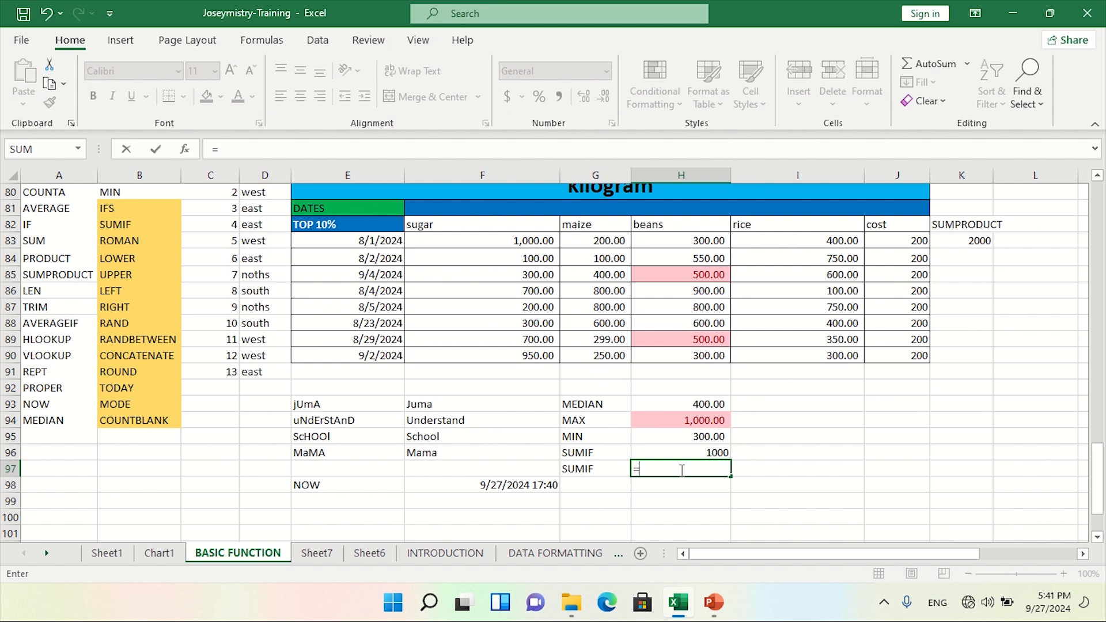
text(=SUMI)
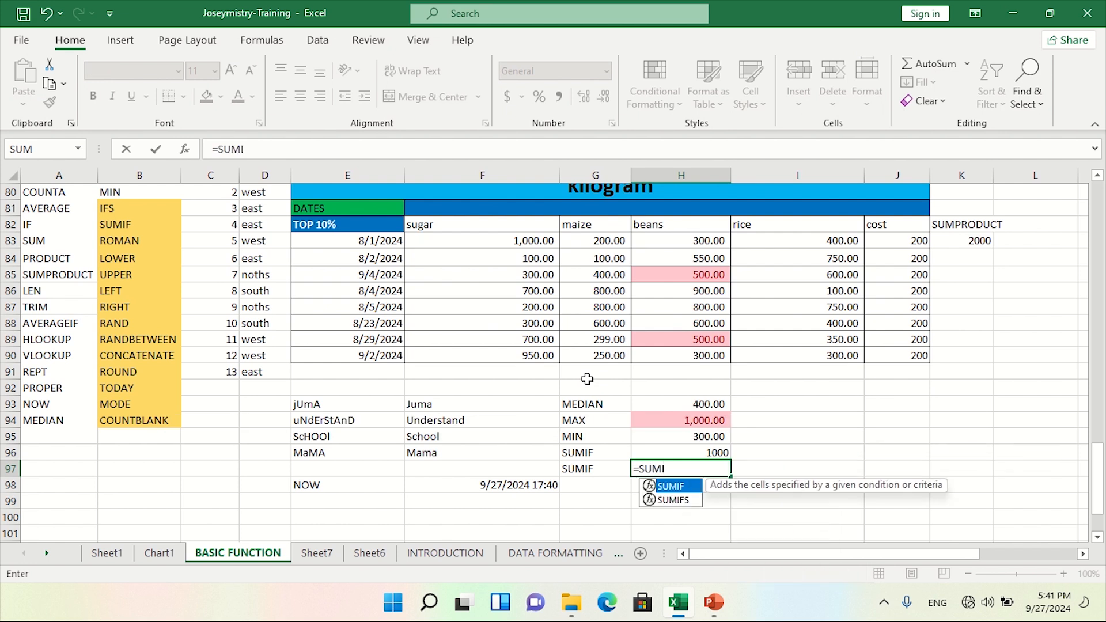
double_click(687, 486)
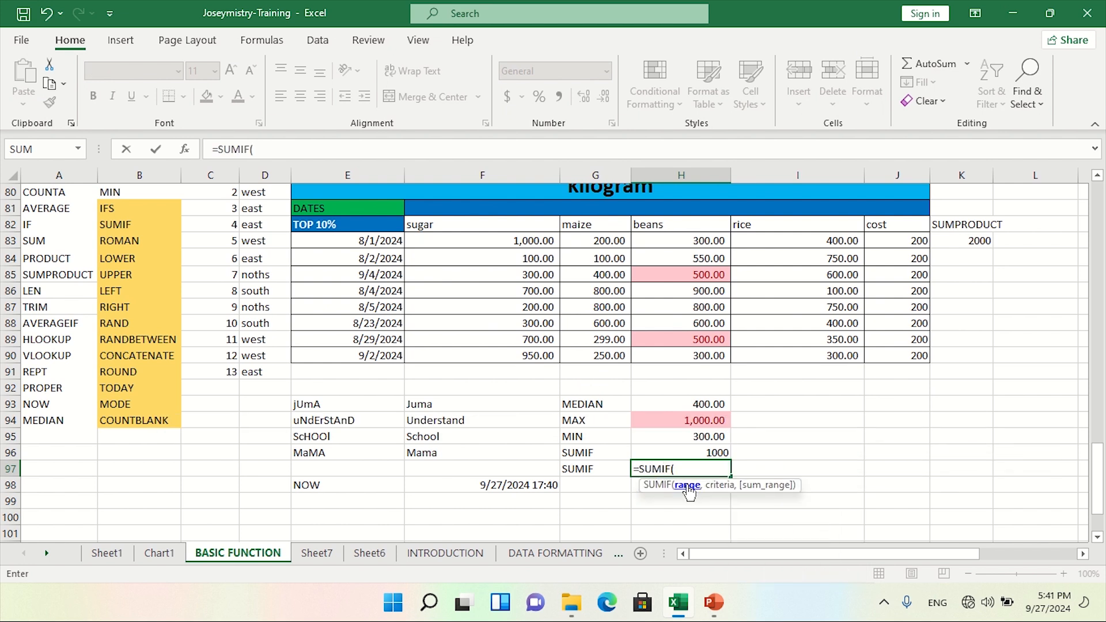
drag(487, 244, 856, 363)
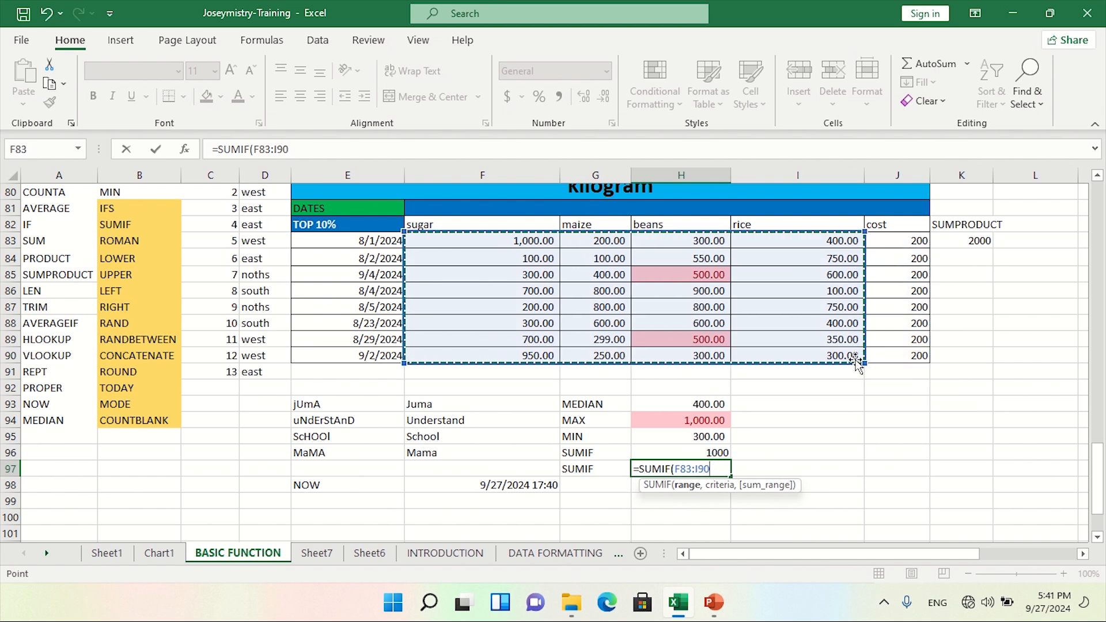
text(,2)
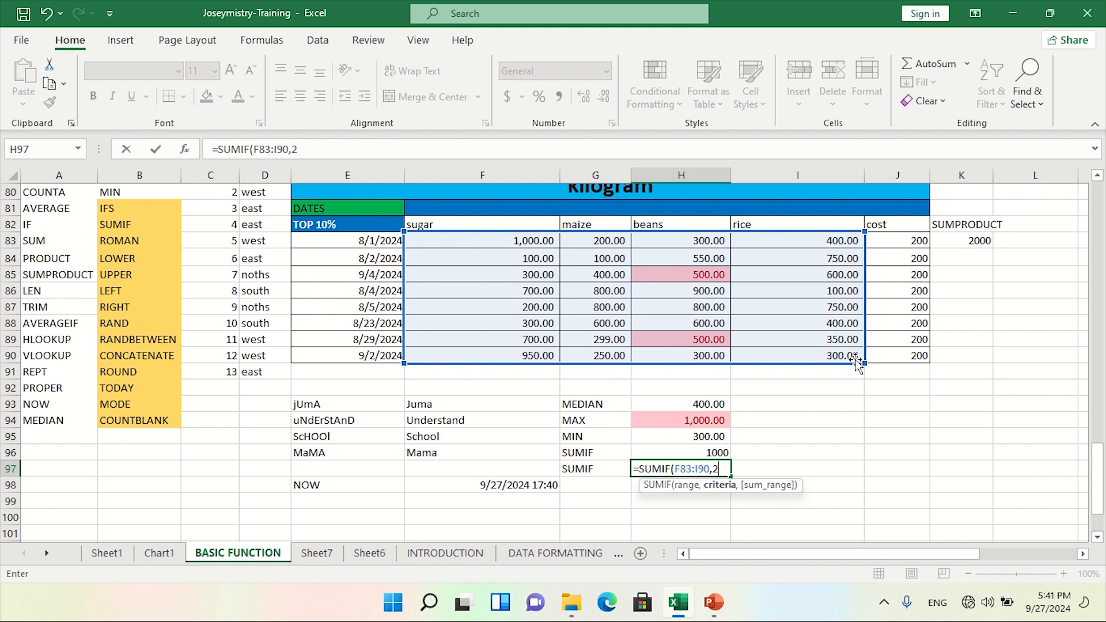
text(99))
key(Return)
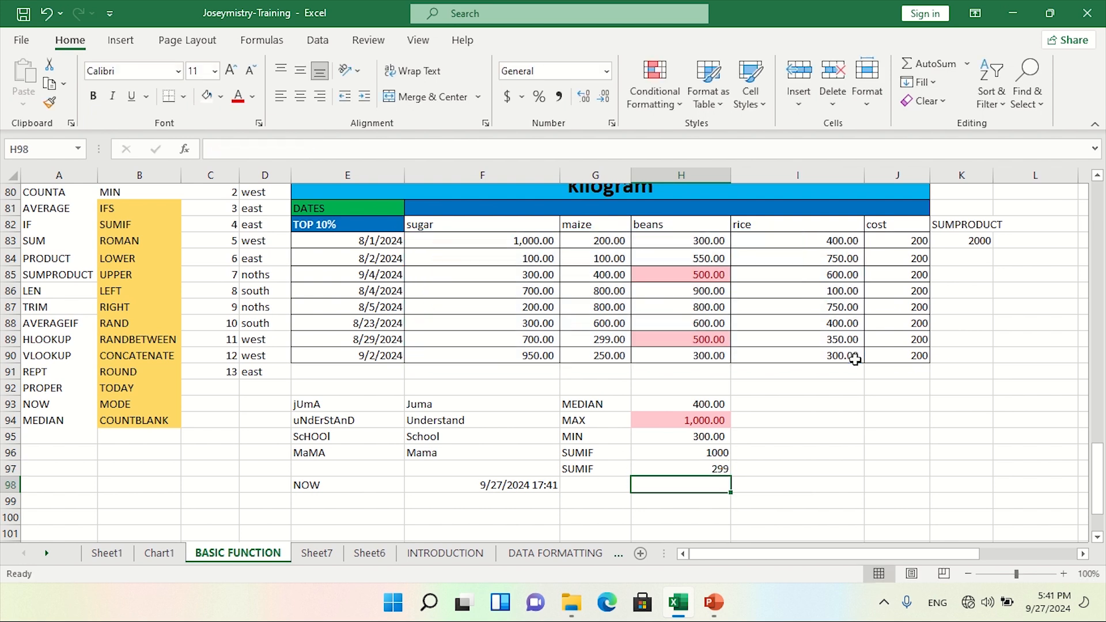
- Format the second SUMIF result in H97 with a dark blue-gray fill and bold white text
click(722, 468)
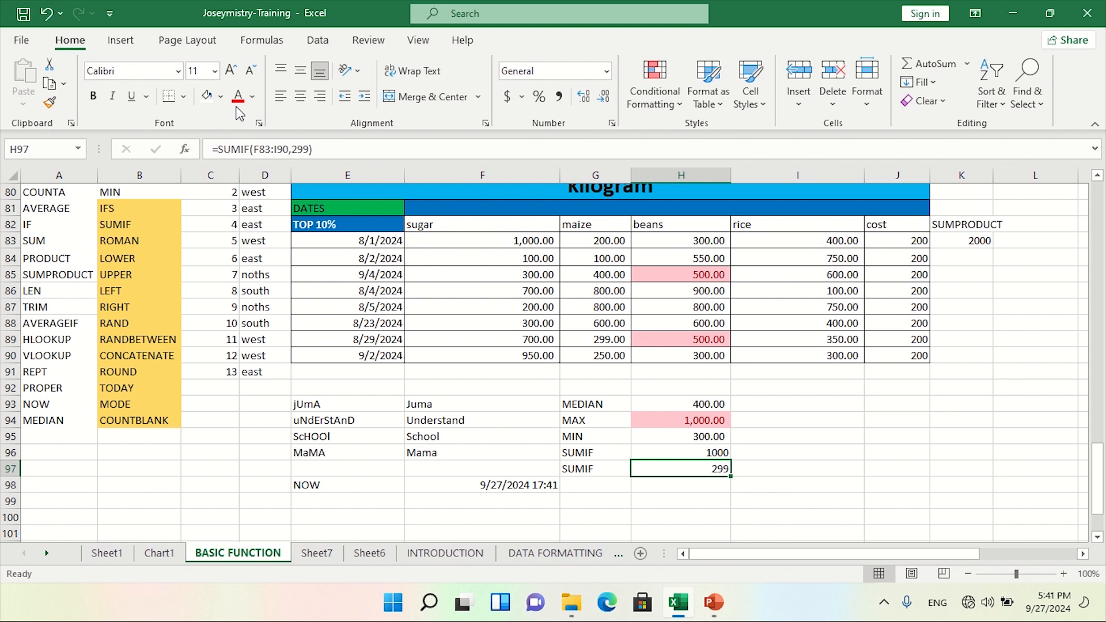
click(220, 97)
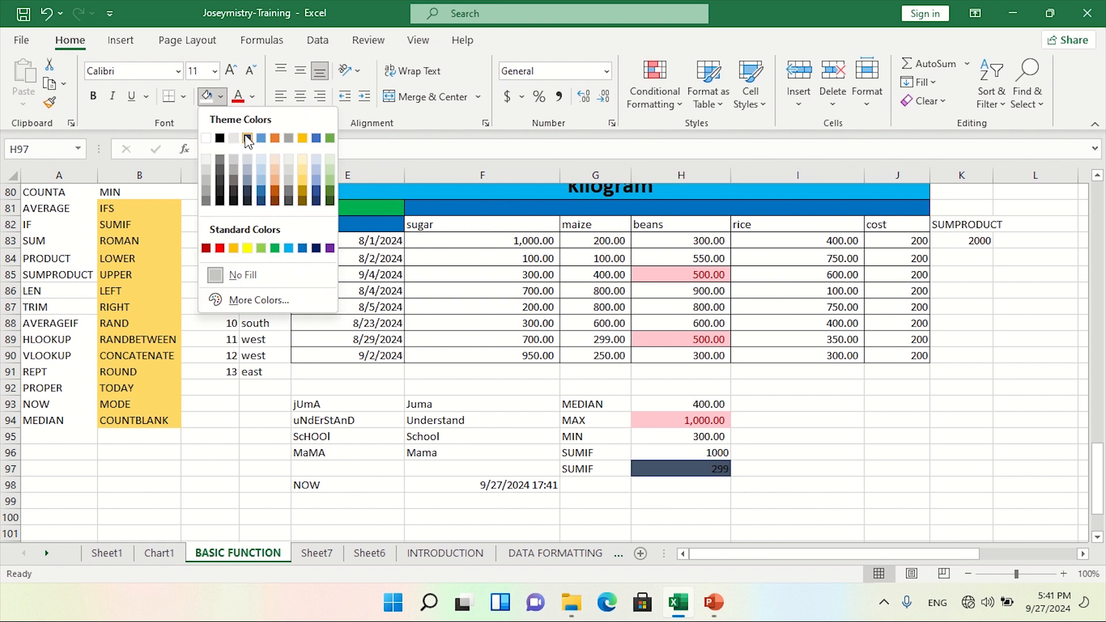
click(248, 138)
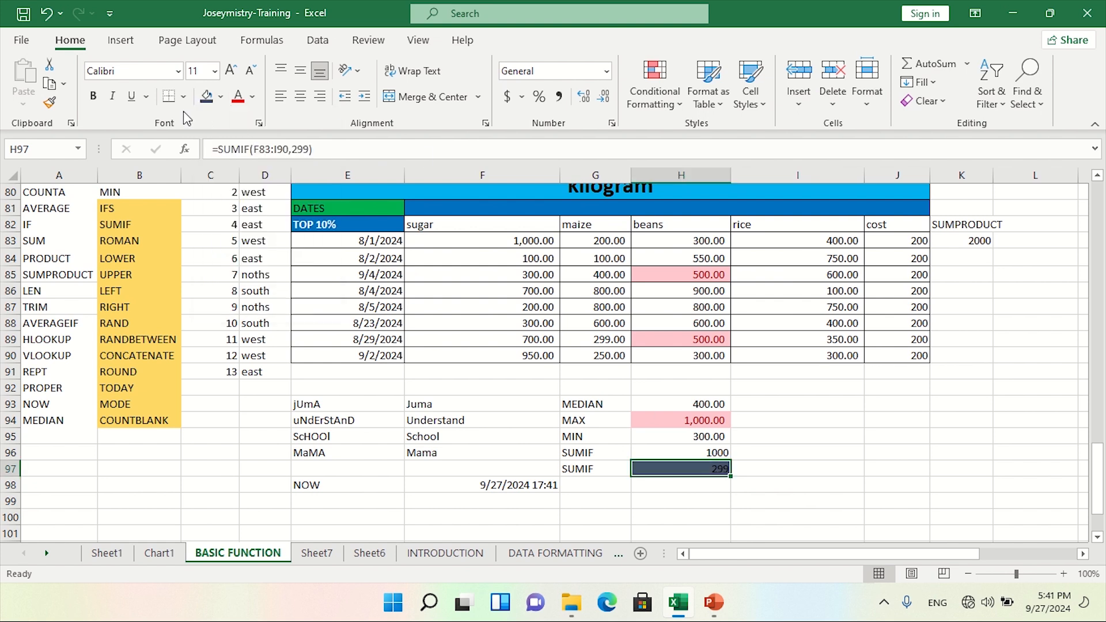
click(93, 97)
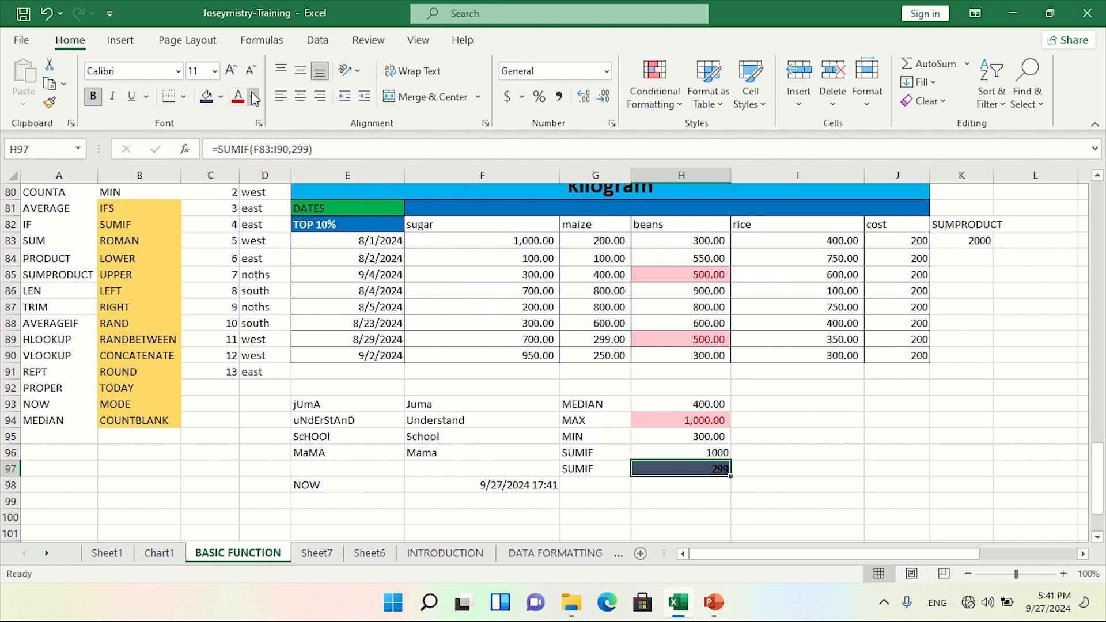
click(253, 96)
click(238, 164)
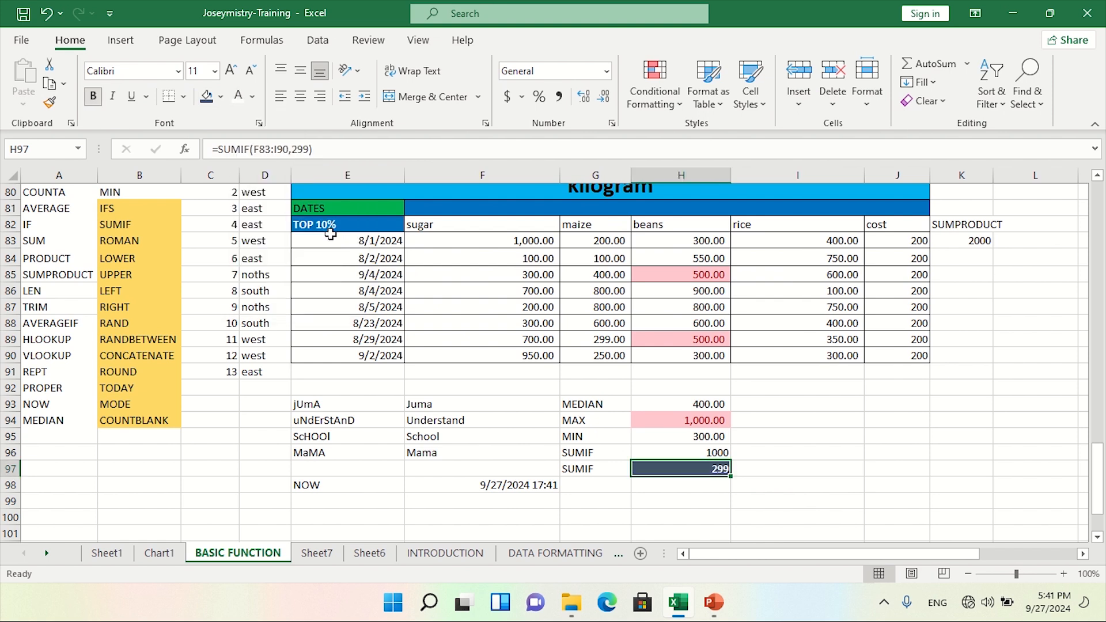
click(854, 456)
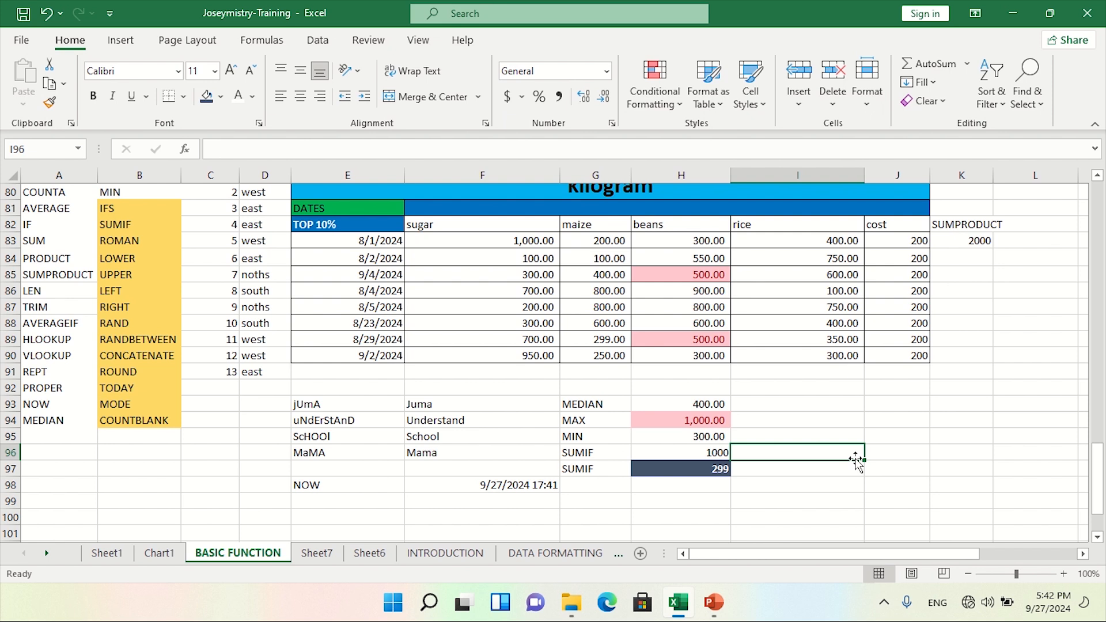
- Remove the fill color from the ROMAN entry in B83 of the function list
click(140, 241)
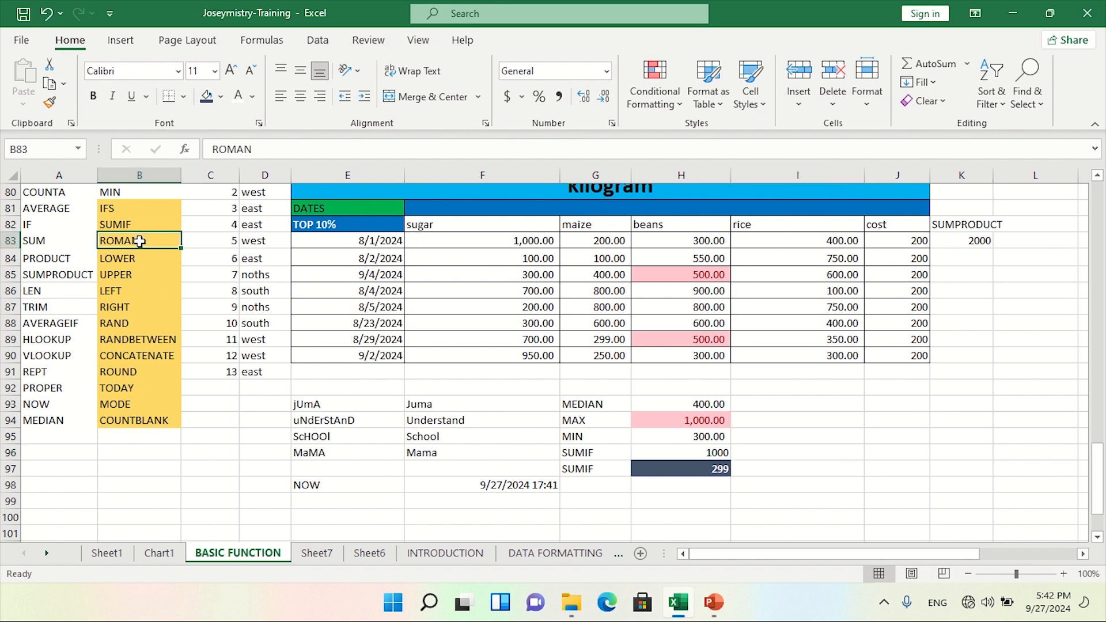
click(221, 97)
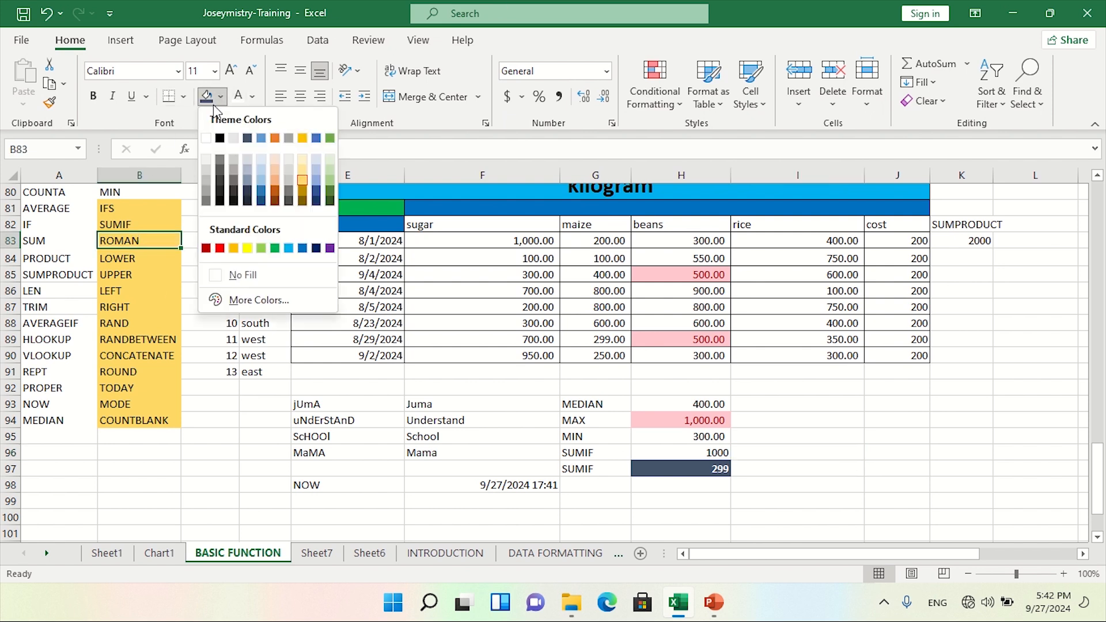
click(216, 281)
click(203, 241)
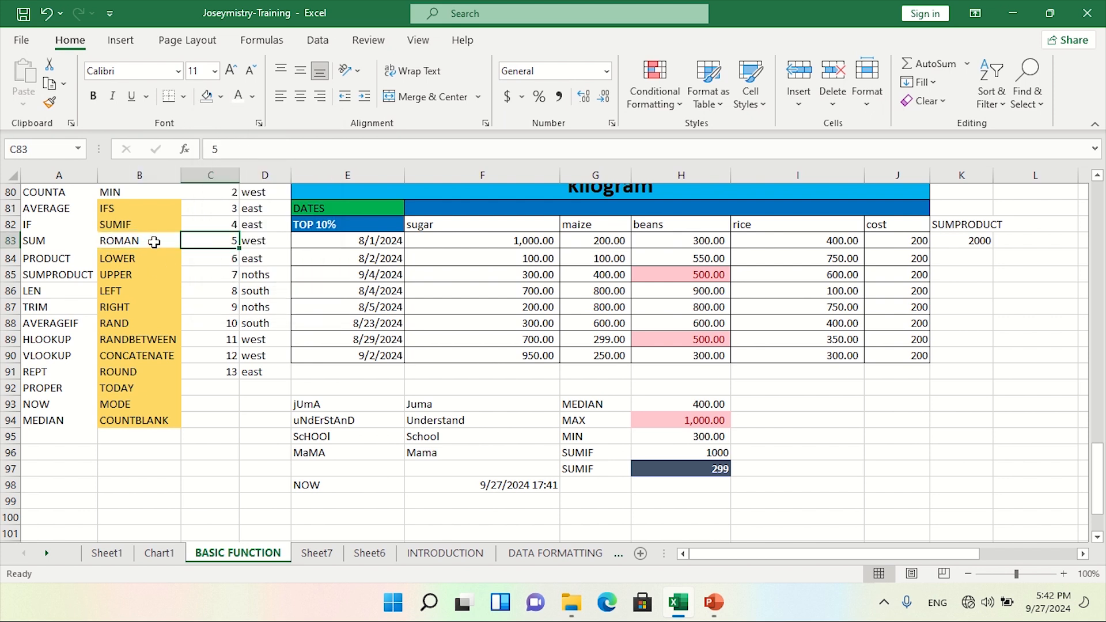
- Enter the heading NUMBERS in I93 with the values 12, 34 and 45 below it in I94:I96
click(783, 409)
text(NUMBERS)
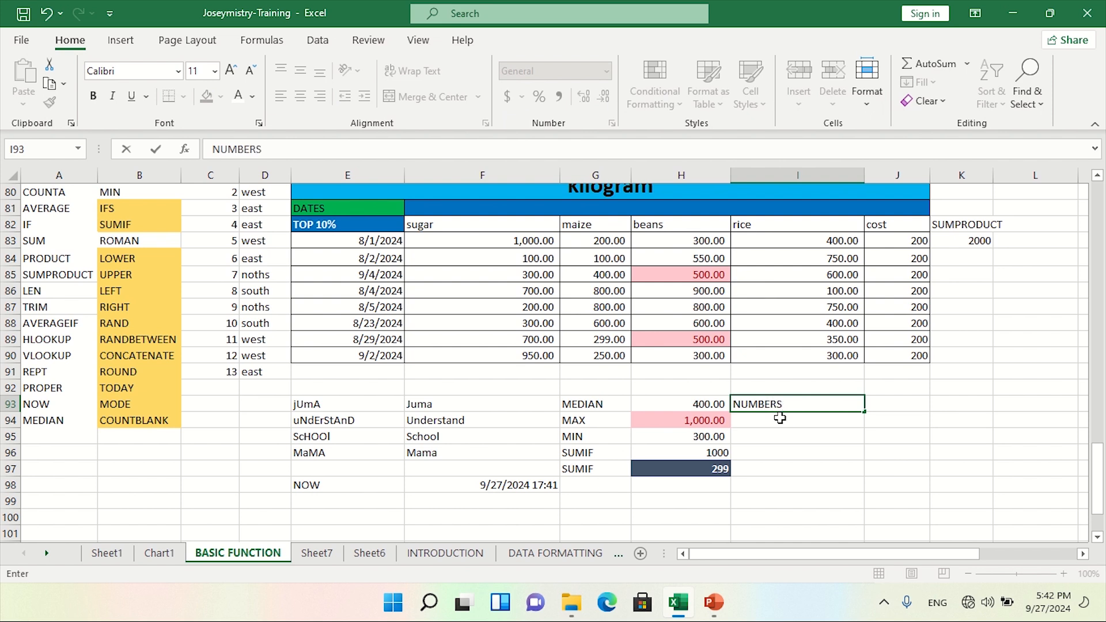
click(778, 420)
text(12)
click(775, 441)
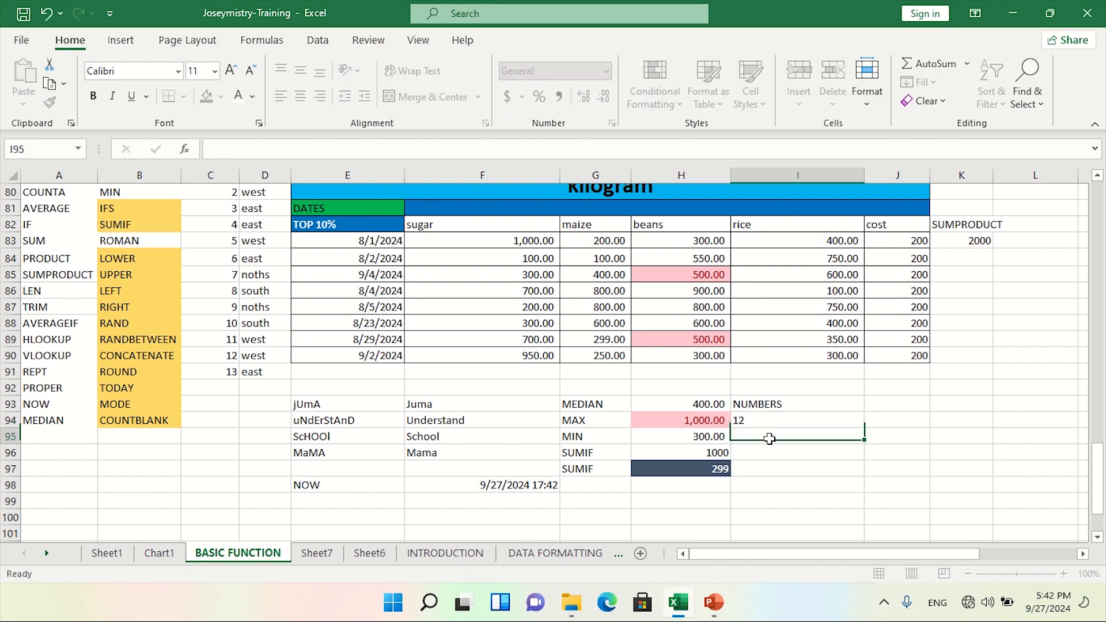
text(34)
click(759, 452)
text(45)
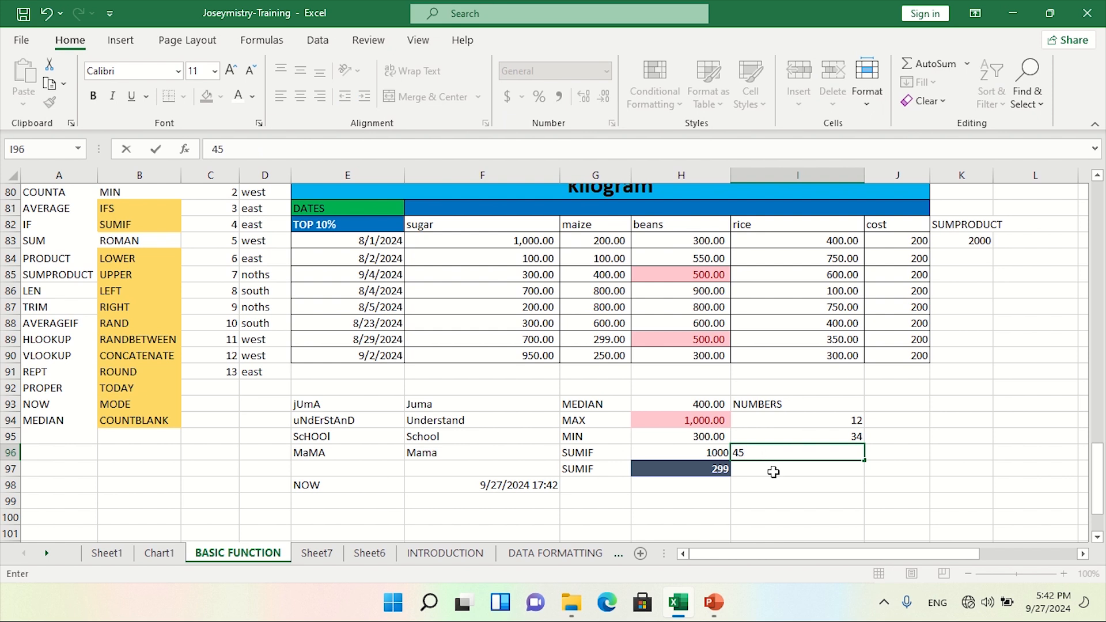
click(931, 452)
- Convert the numbers to Roman numerals with =ROMAN(I94) in J94, and fill the formula down to J96
click(912, 421)
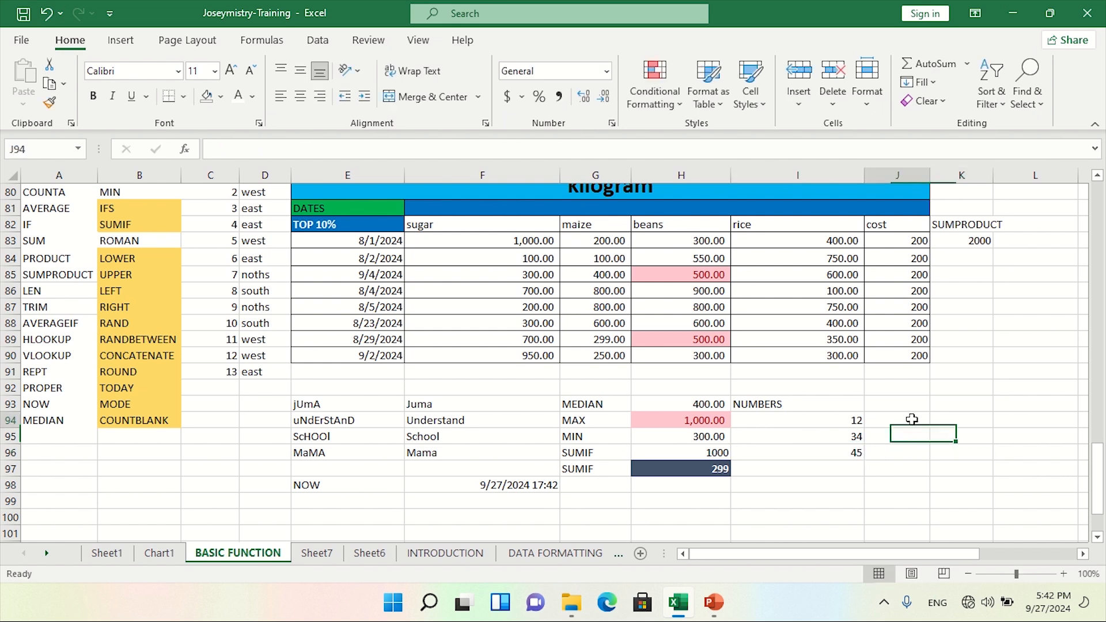
text(=ROMA)
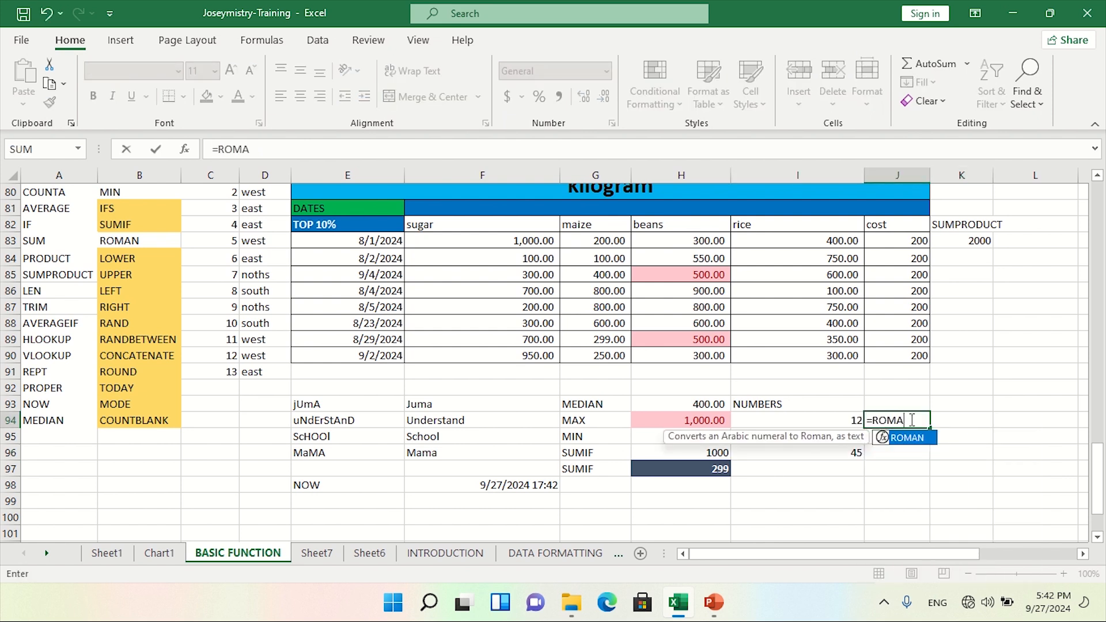
double_click(902, 438)
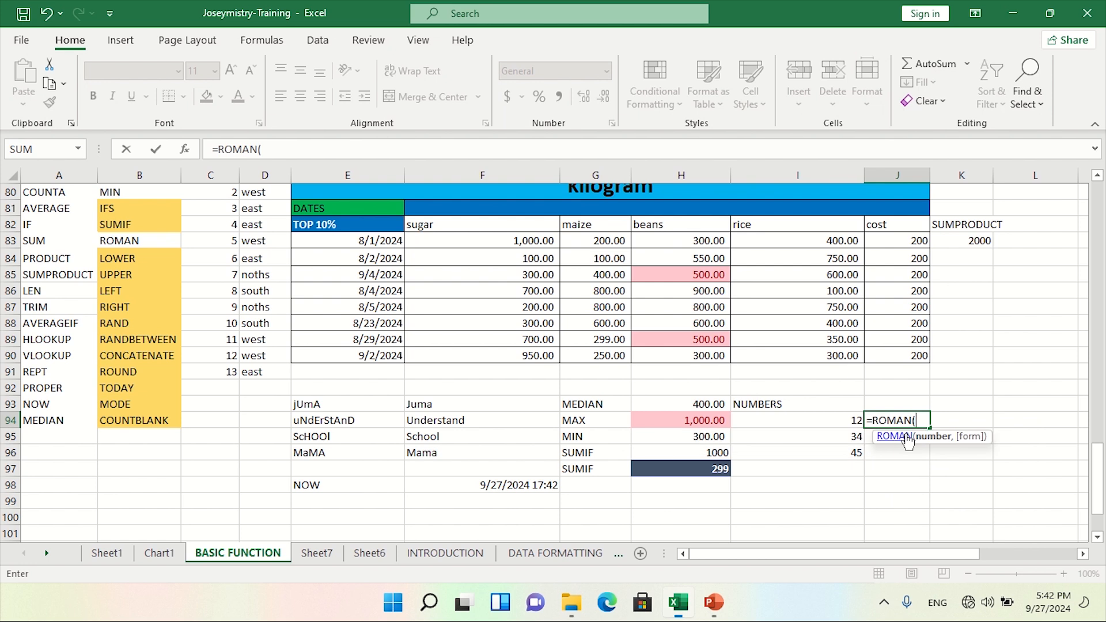
click(809, 421)
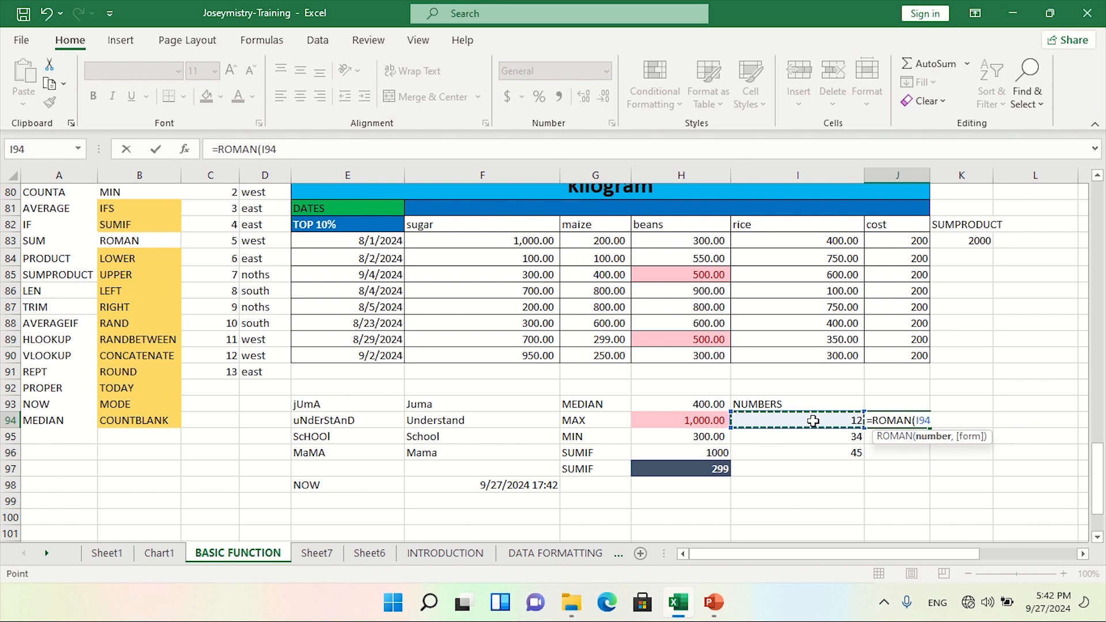
key(Return)
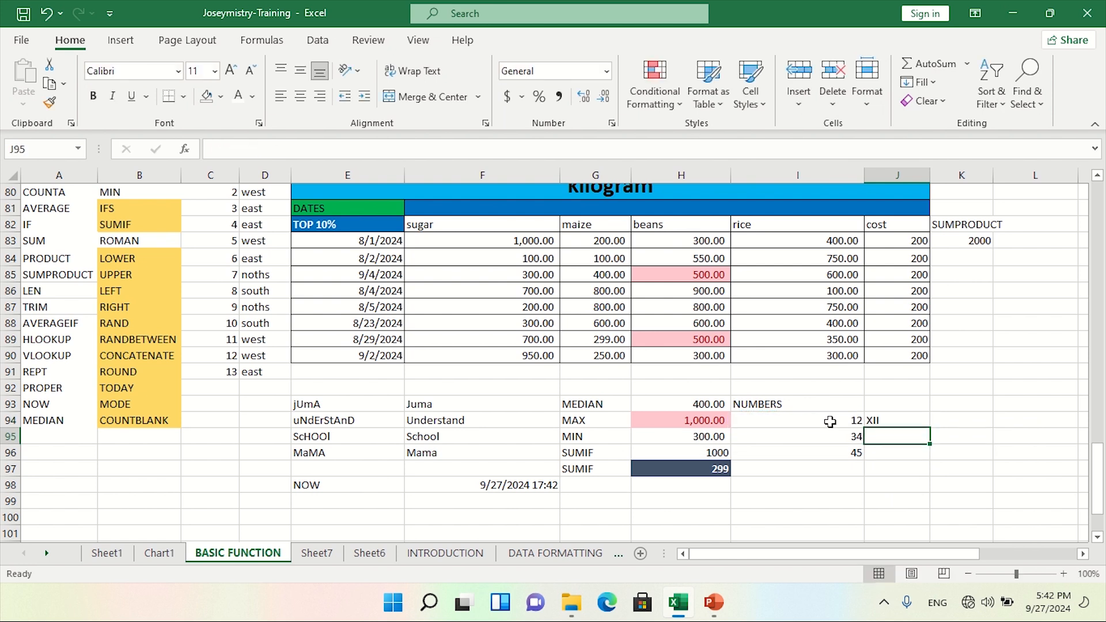
click(899, 423)
drag(929, 427, 921, 453)
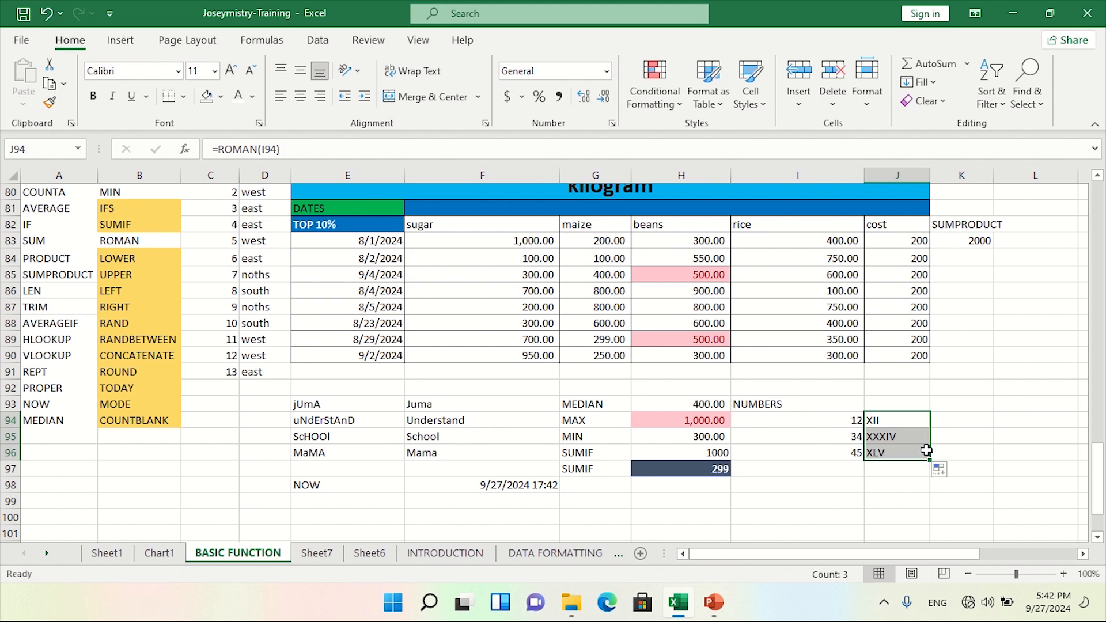
- Remove the fill color from the LOWER entry in B84 and set its font color to black
click(136, 259)
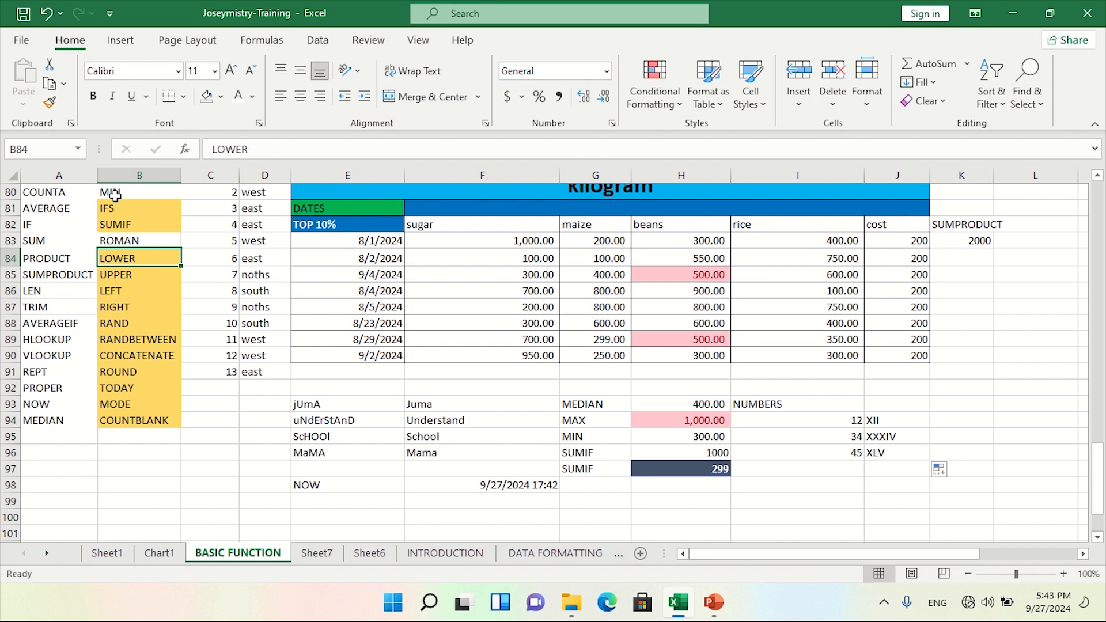
click(235, 99)
click(252, 96)
click(252, 118)
click(206, 97)
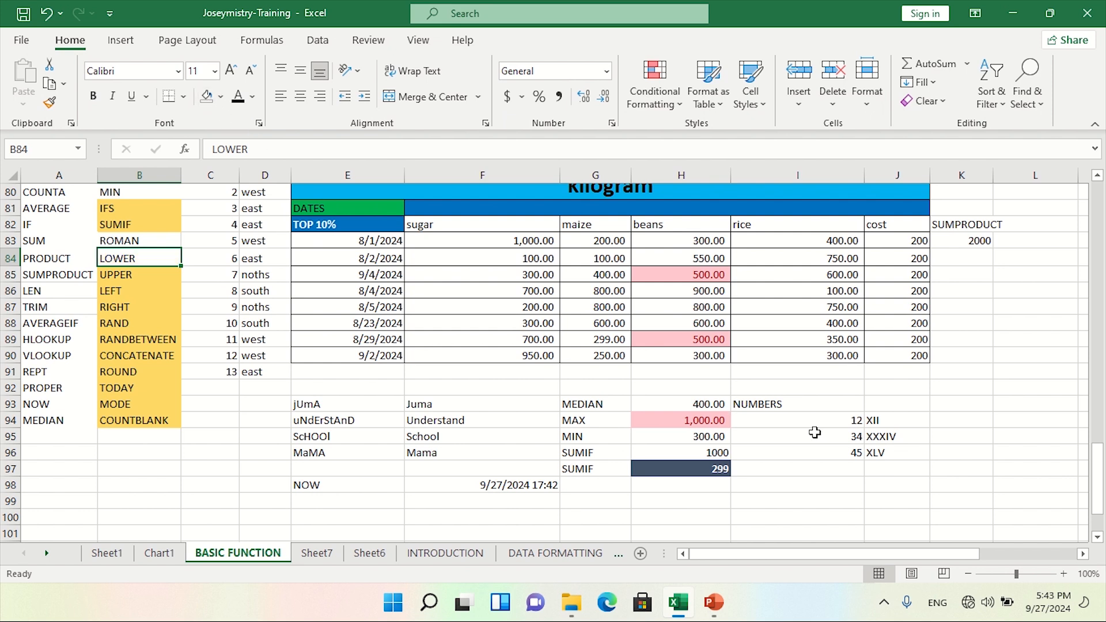
- Enter the uppercase sample texts MAMA, a first name and UGANDA in F100:F102 below the NOW example
click(876, 450)
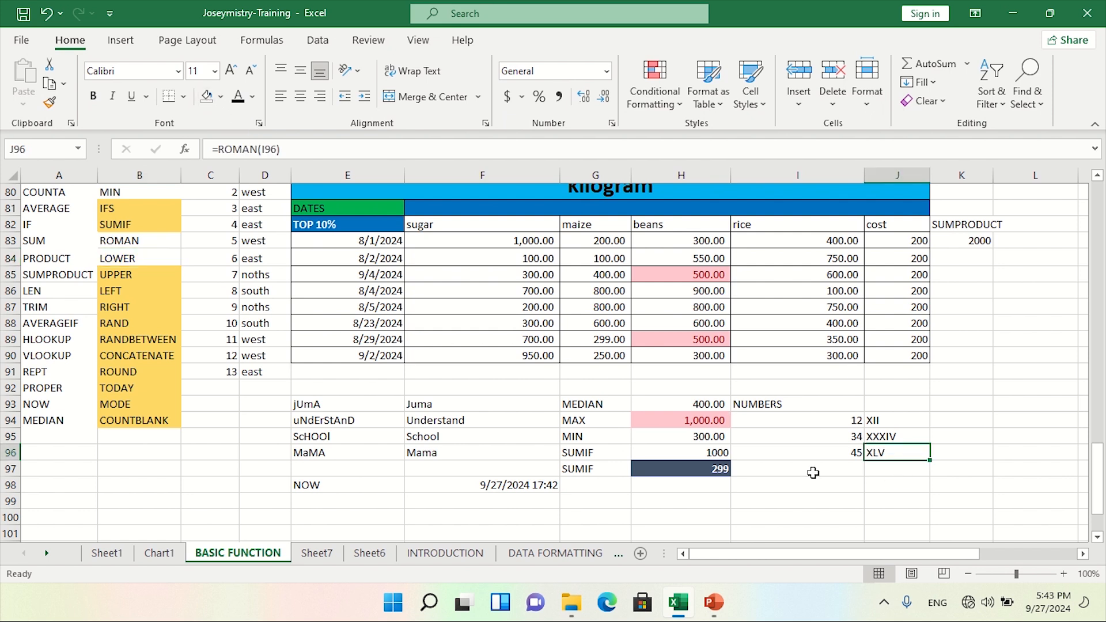
scroll(786, 482, down, 1)
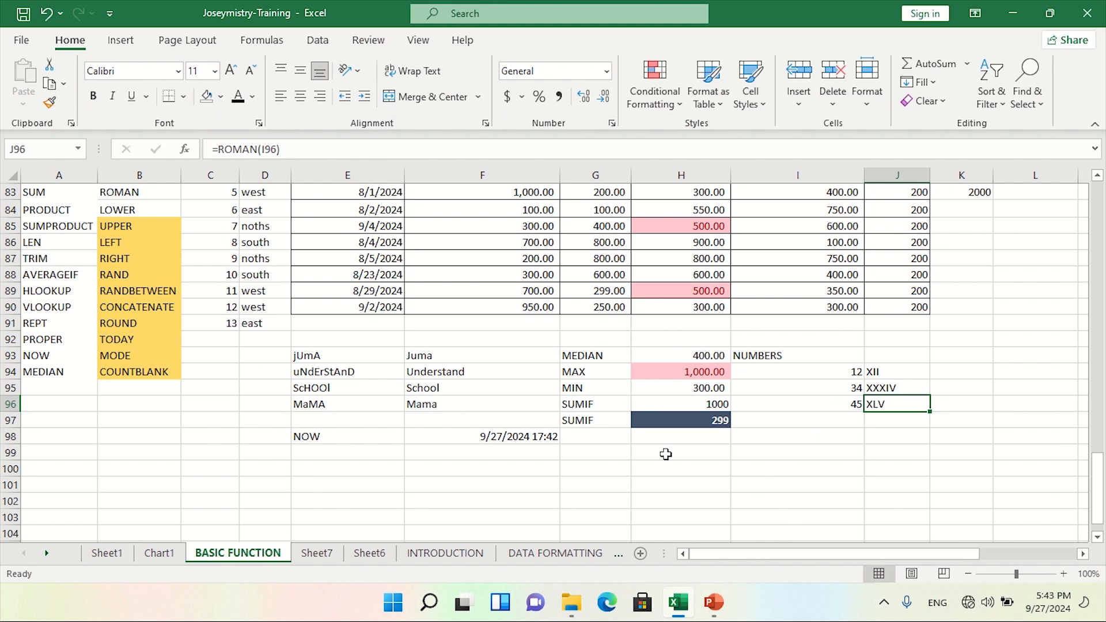
click(691, 499)
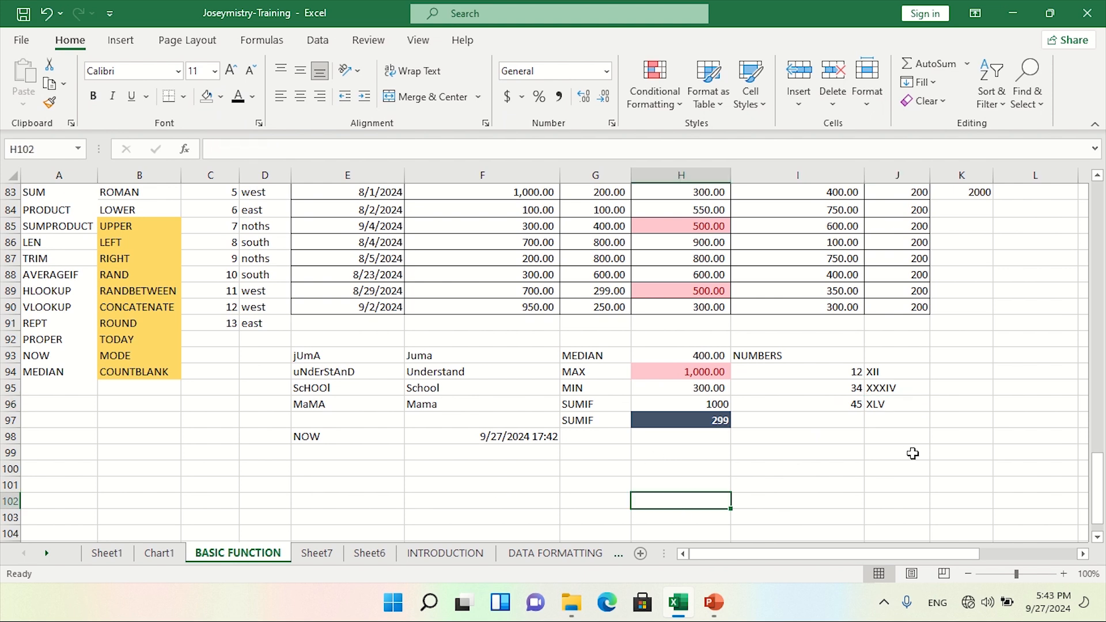
scroll(476, 460, down, 1)
click(465, 419)
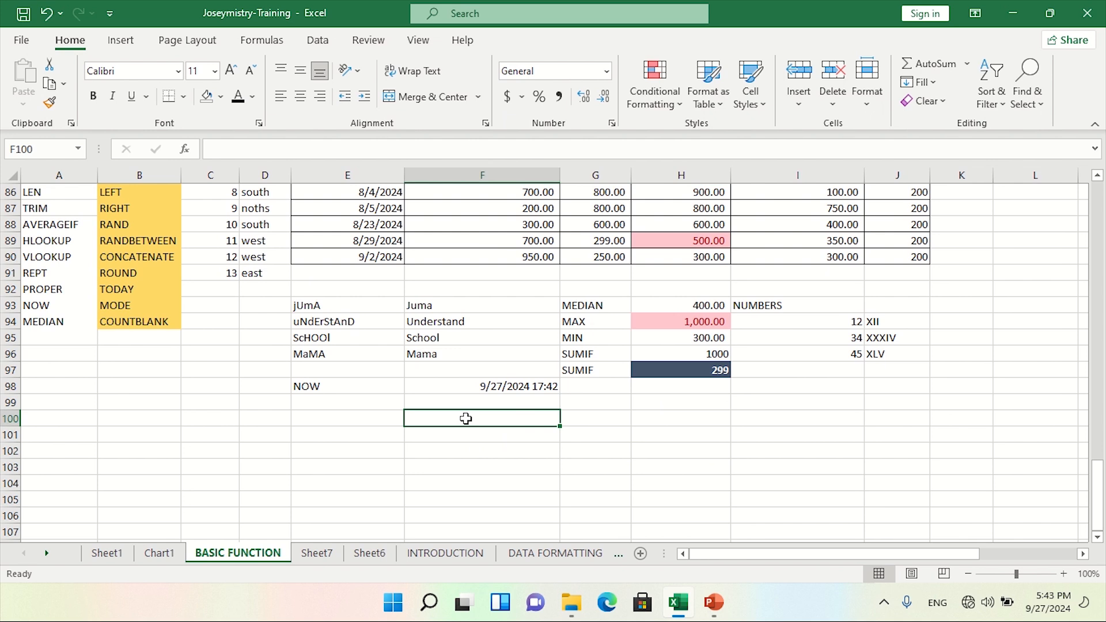
text(MAMA)
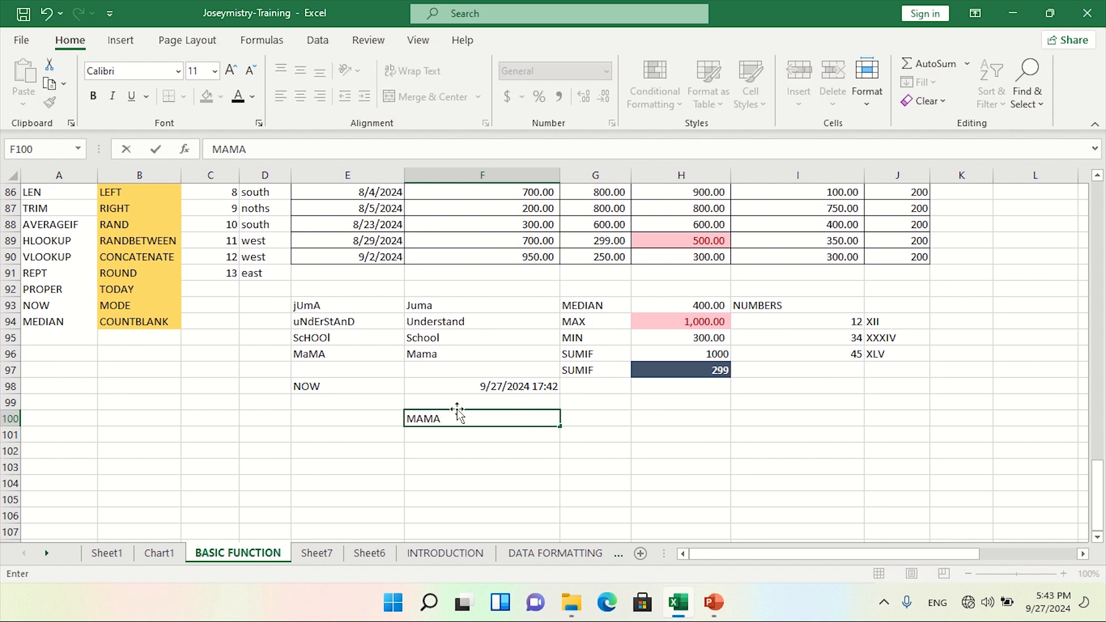
click(458, 434)
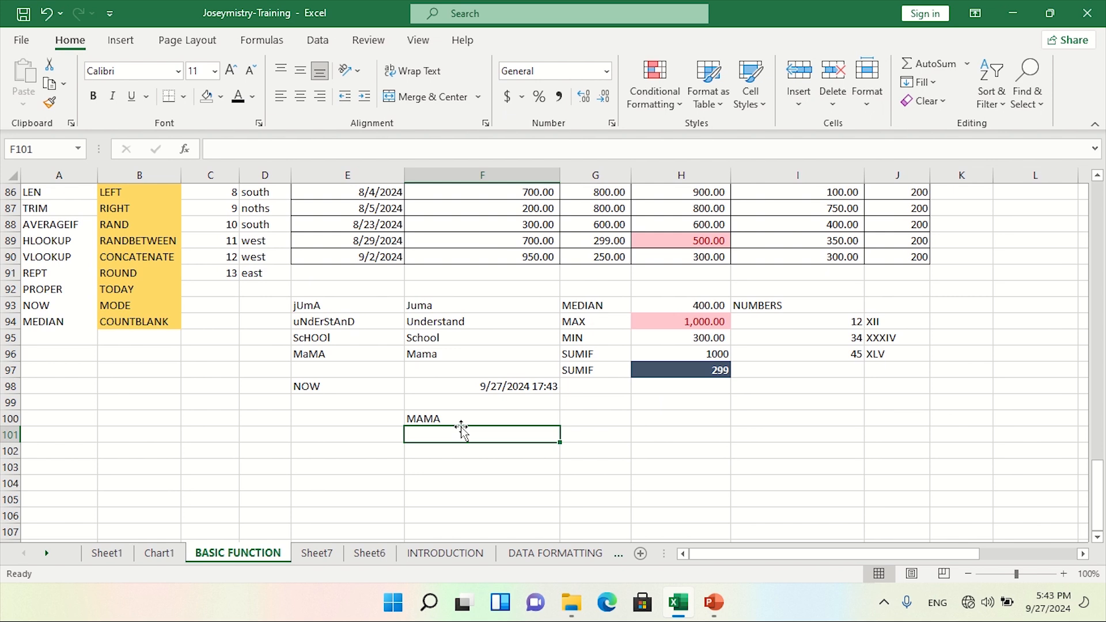
text(JOHN)
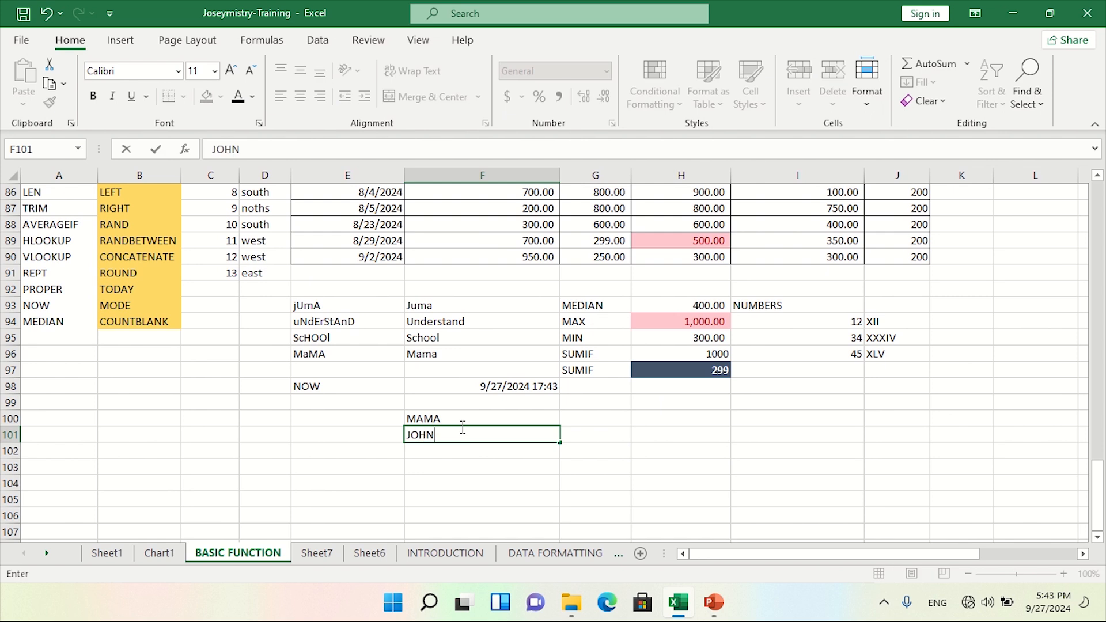
click(467, 450)
text(UN)
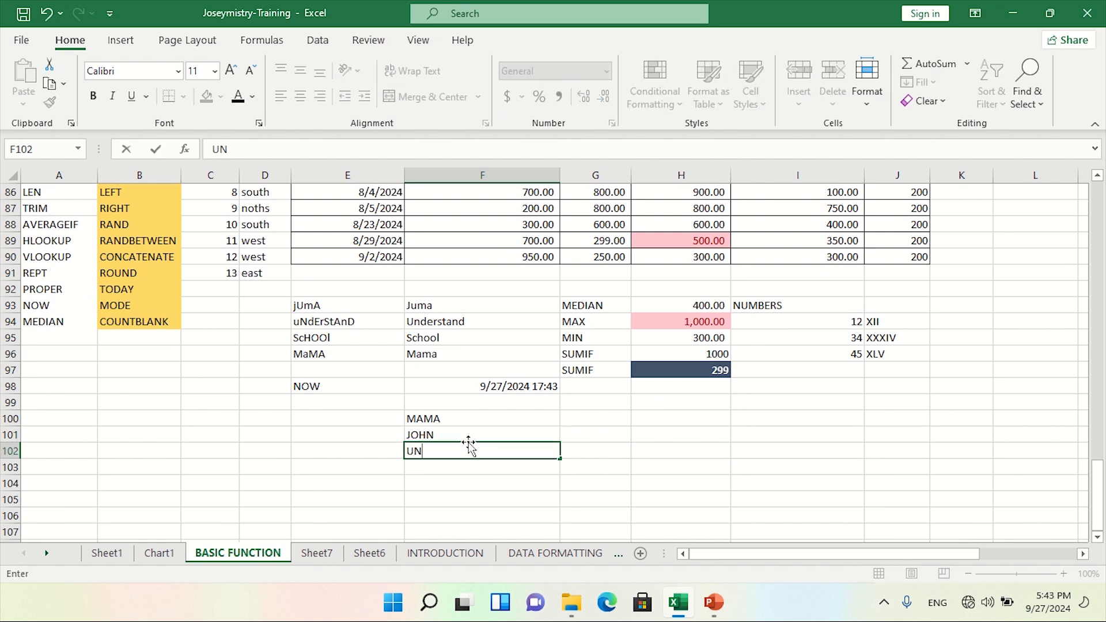
text(GANDA)
click(419, 451)
key(BackSpace)
- Convert the sample texts to lowercase with =LOWER(F100) in G100, and fill the formula down to G102
double_click(606, 418)
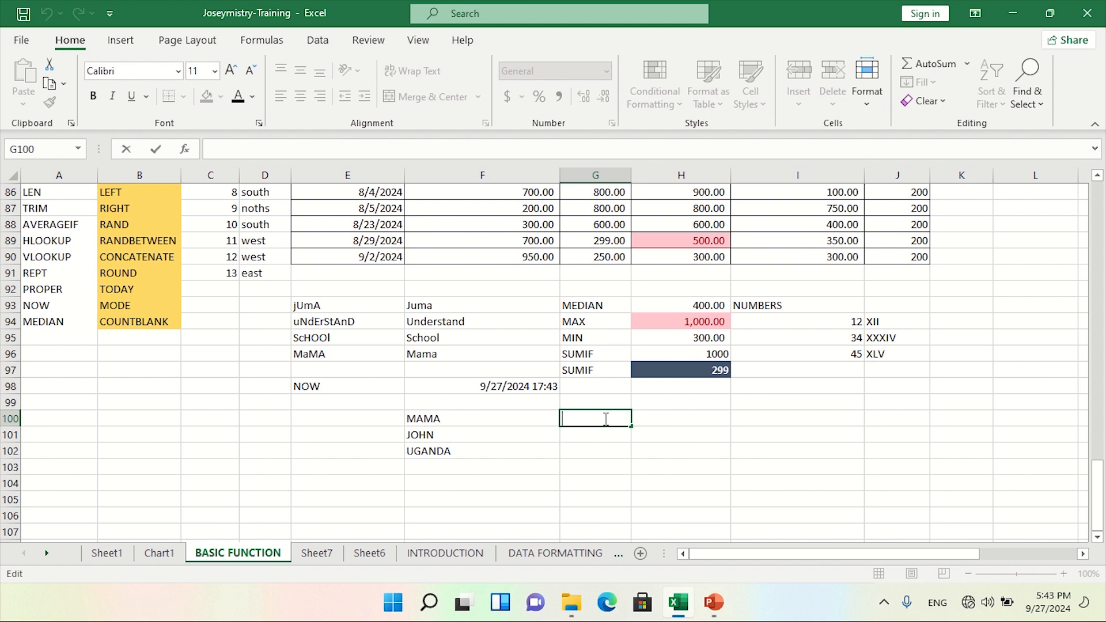
text(=LOWEDR)
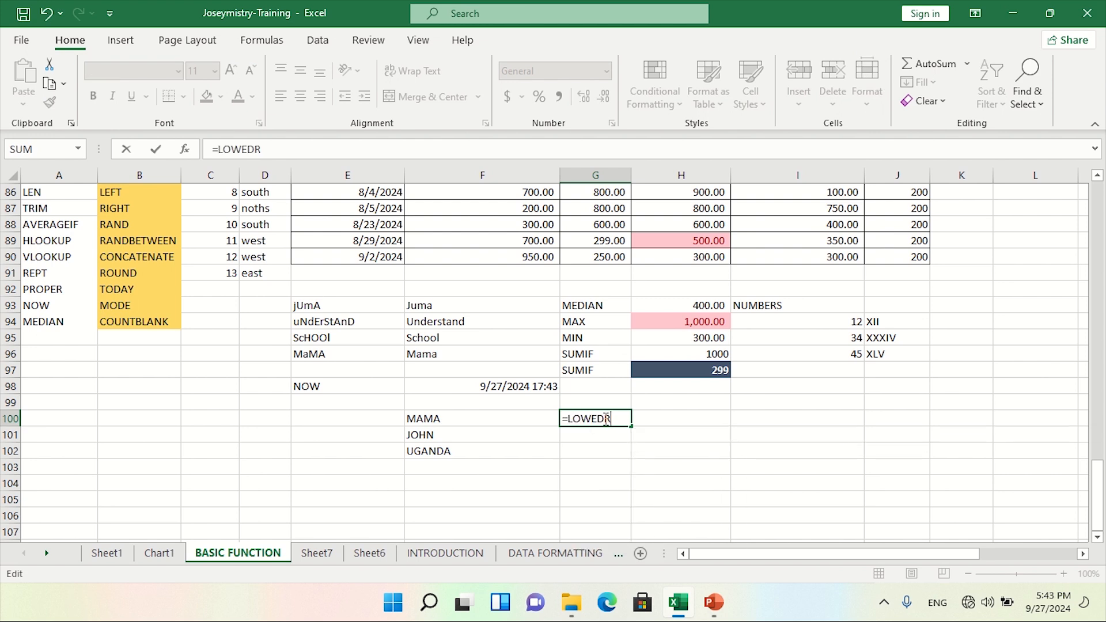
key(BackSpace)
key(BackSpace)
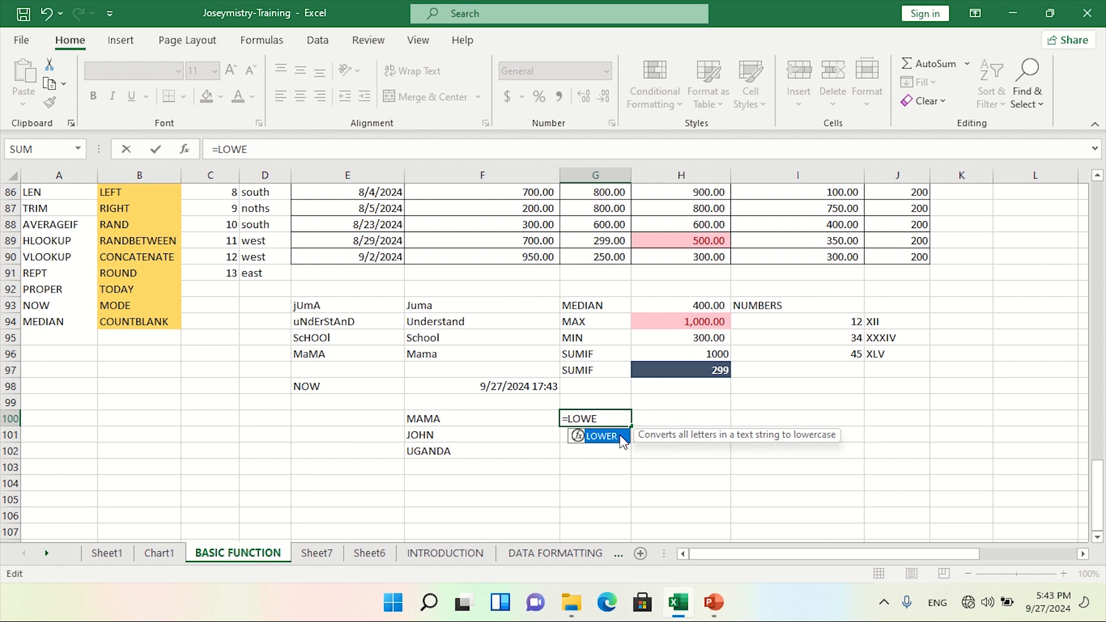
double_click(621, 441)
click(478, 423)
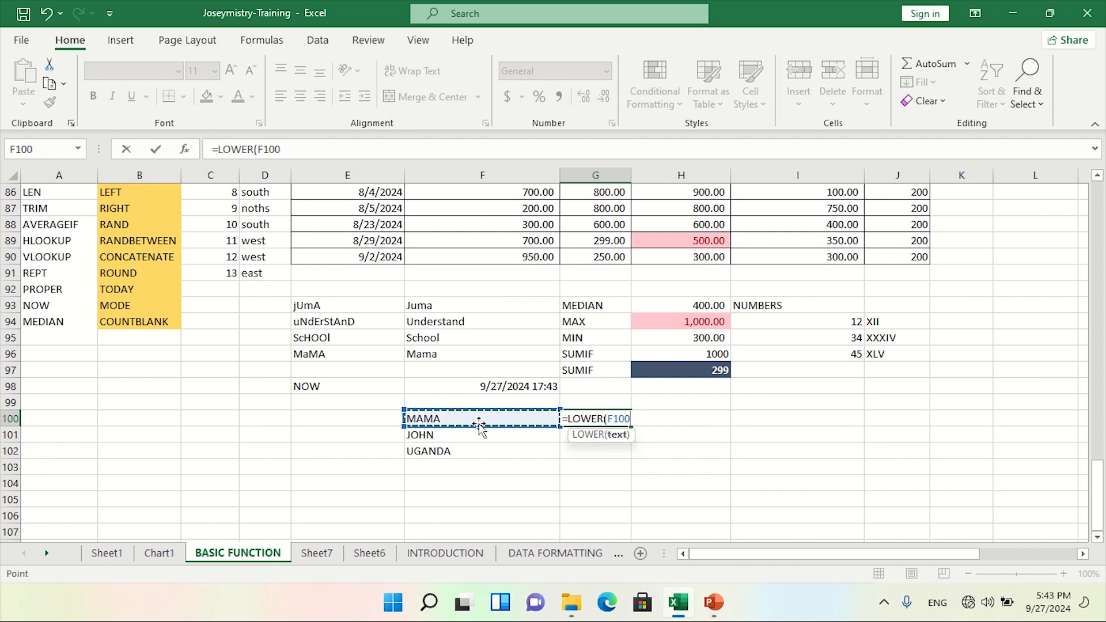
text())
key(Return)
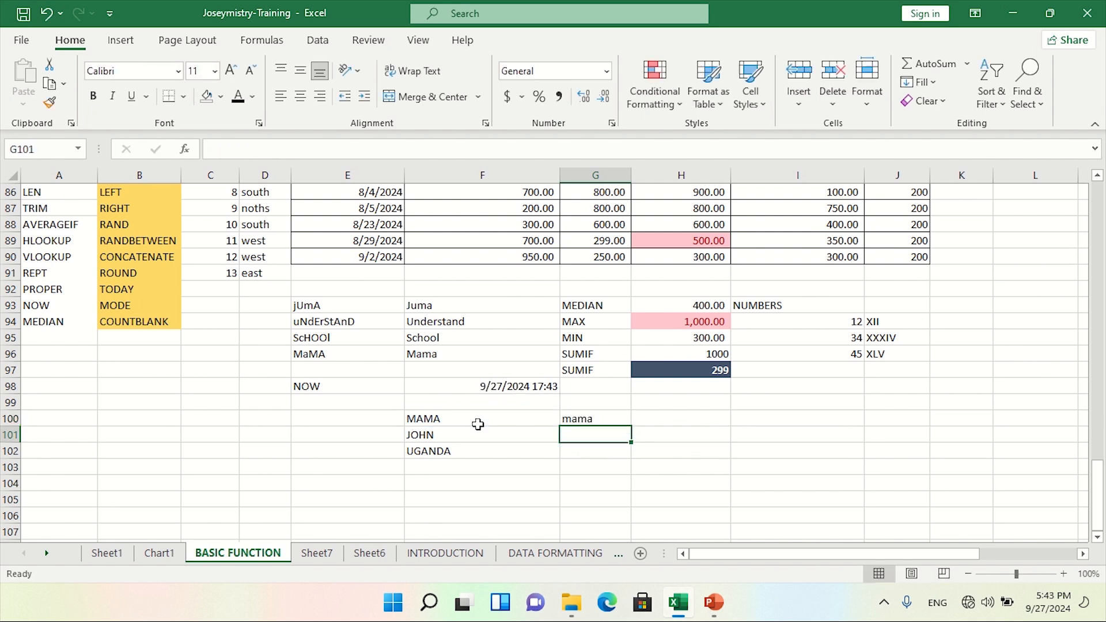
click(598, 416)
drag(631, 427, 632, 459)
click(656, 441)
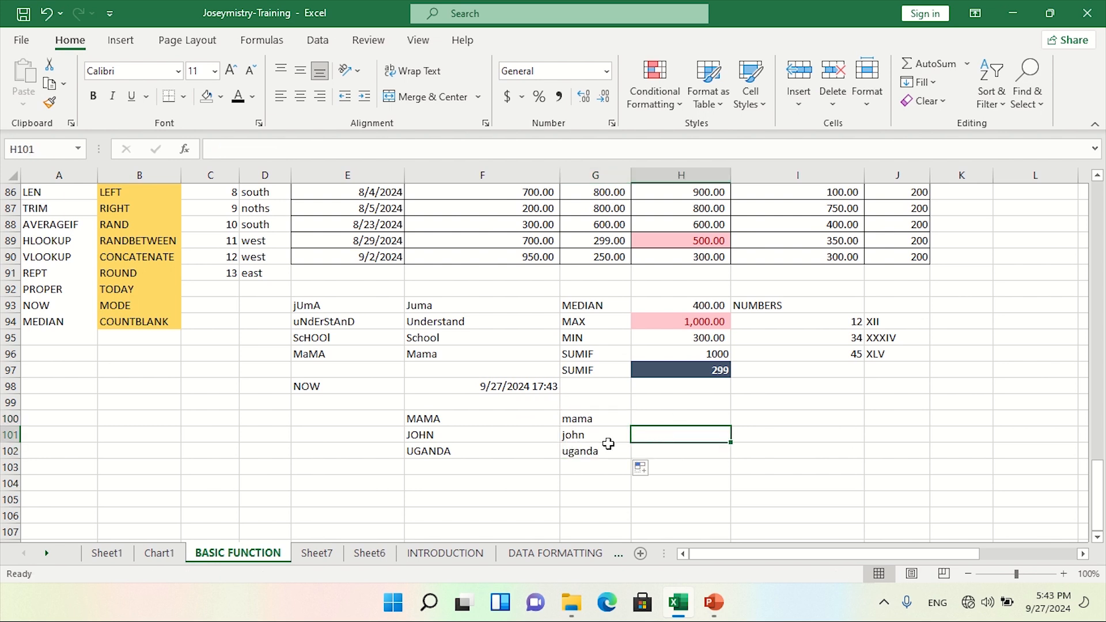
- Convert the lowercase texts to uppercase with =UPPER(G100) in H100, and fill the formula down to H102
click(697, 417)
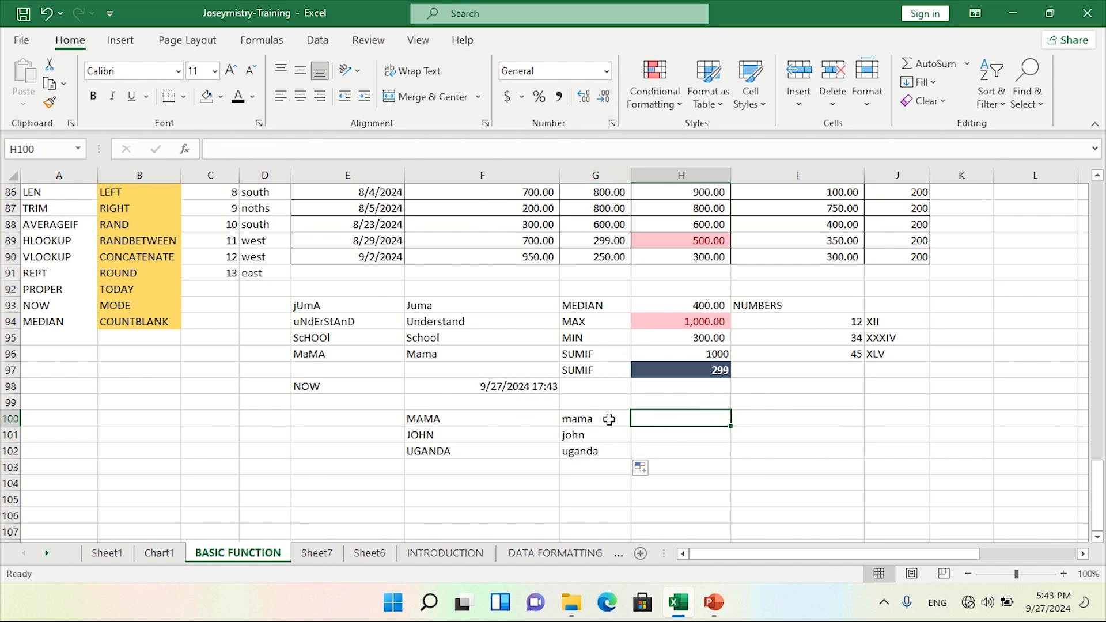
drag(609, 419, 611, 451)
click(671, 419)
text(=)
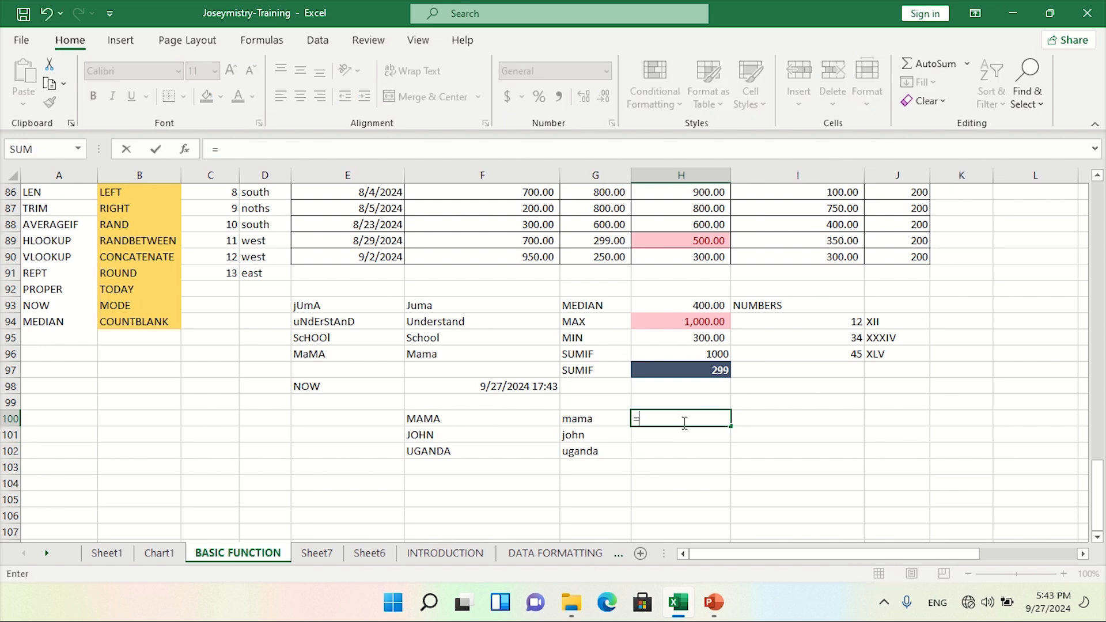
text(UPP)
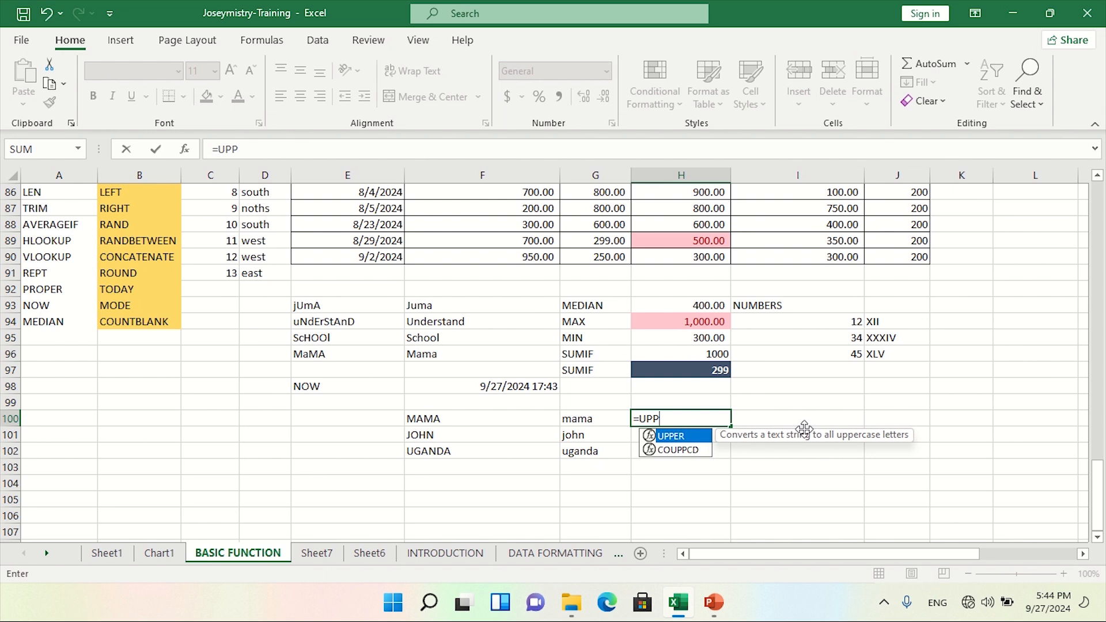
double_click(685, 436)
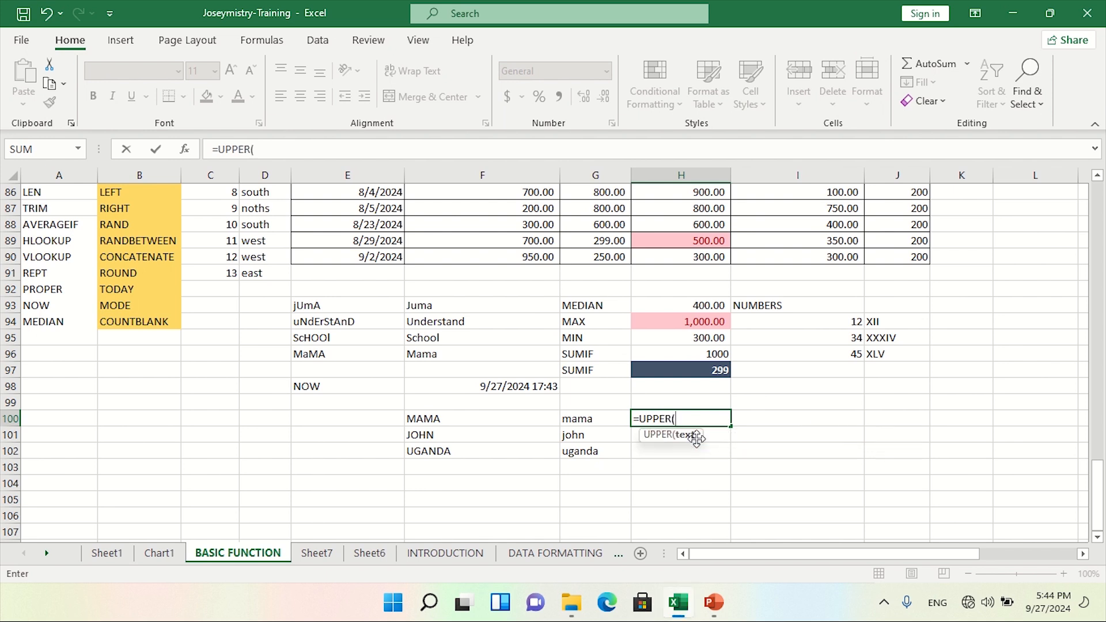
mouse_move(596, 420)
mouse_down()
mouse_move(595, 453)
mouse_move(607, 425)
mouse_up()
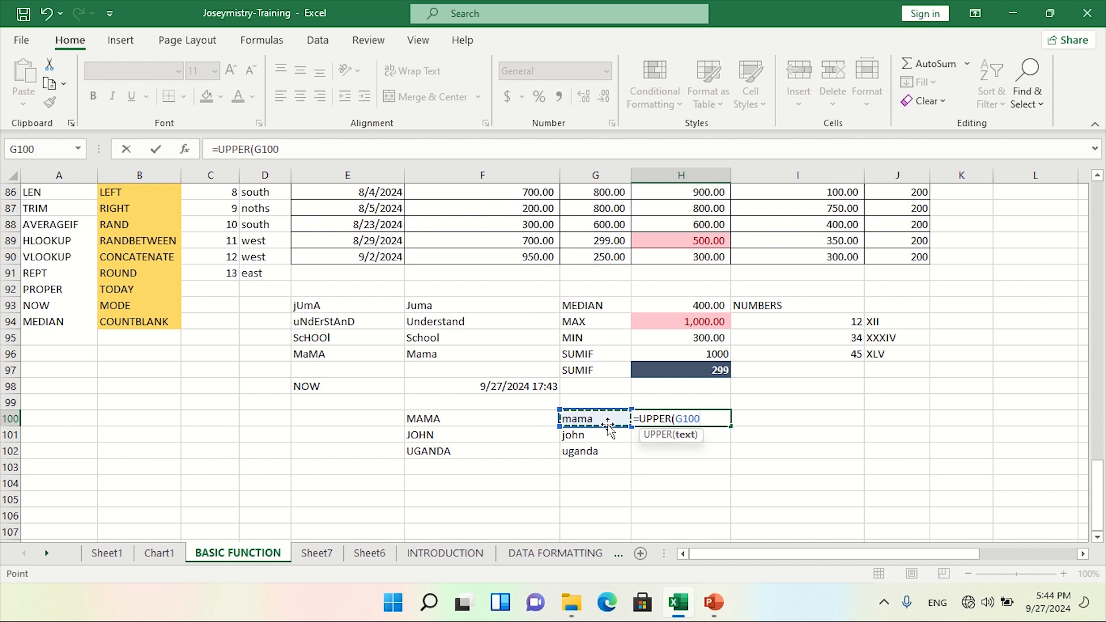
text())
key(Return)
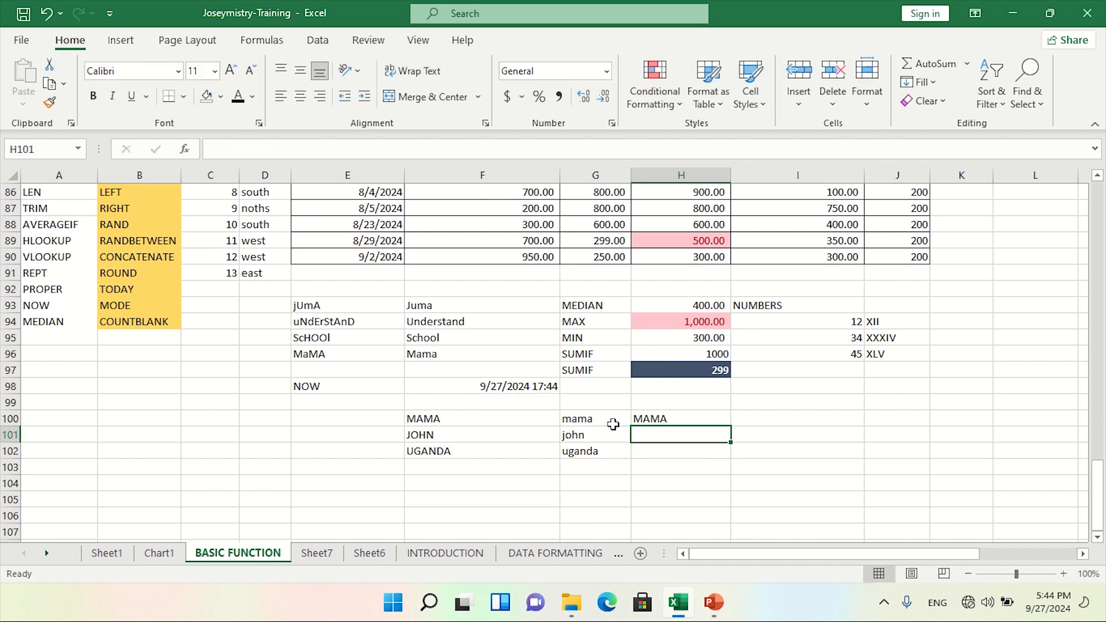
click(680, 417)
drag(730, 430, 727, 457)
click(780, 450)
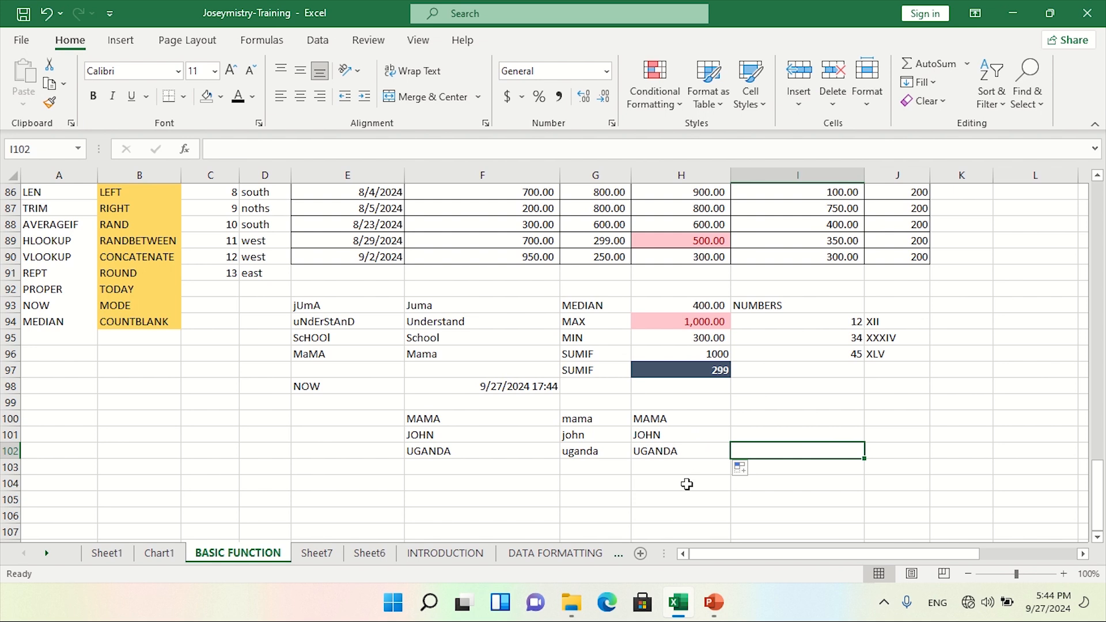
- Remove the fill color from the SUMIF entry in B82 and the UPPER entry in B85 of the function list
scroll(686, 478, up, 3)
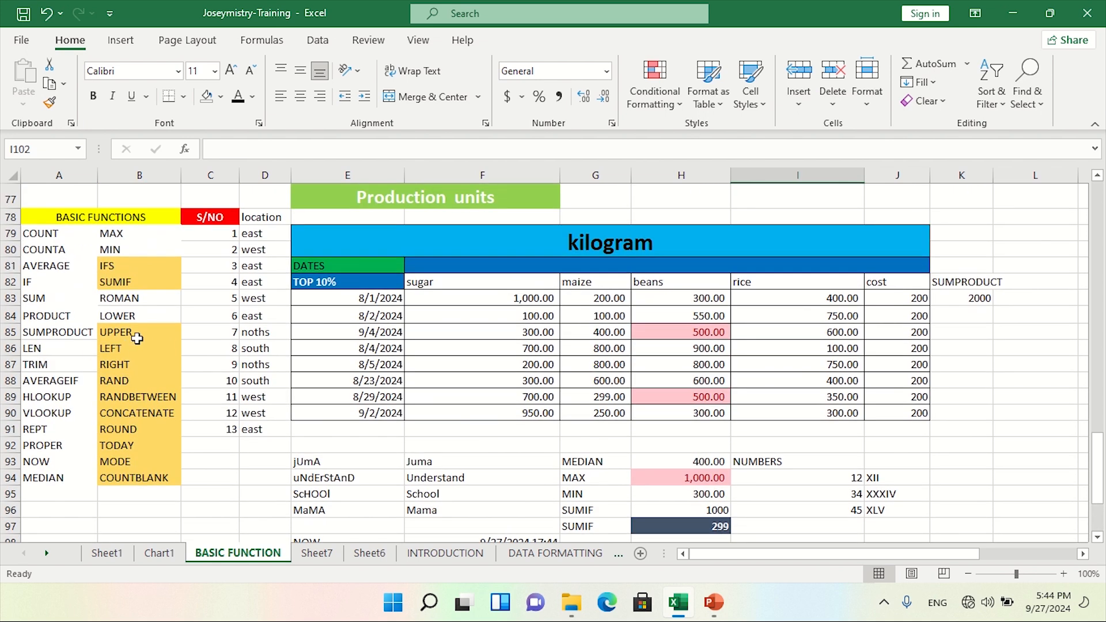
click(151, 283)
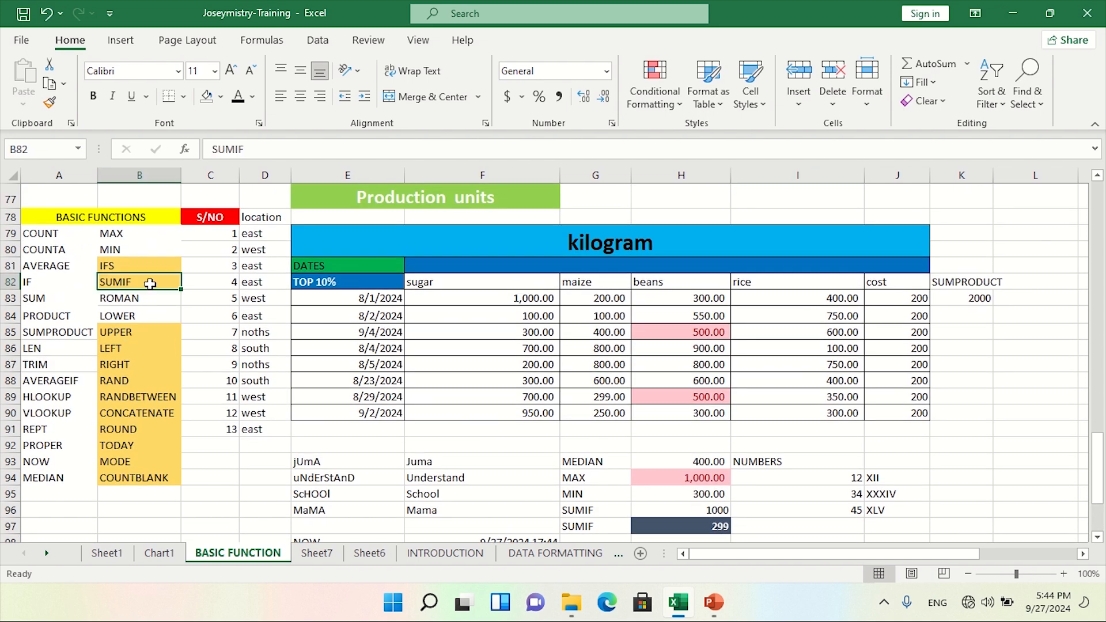
click(212, 99)
click(147, 330)
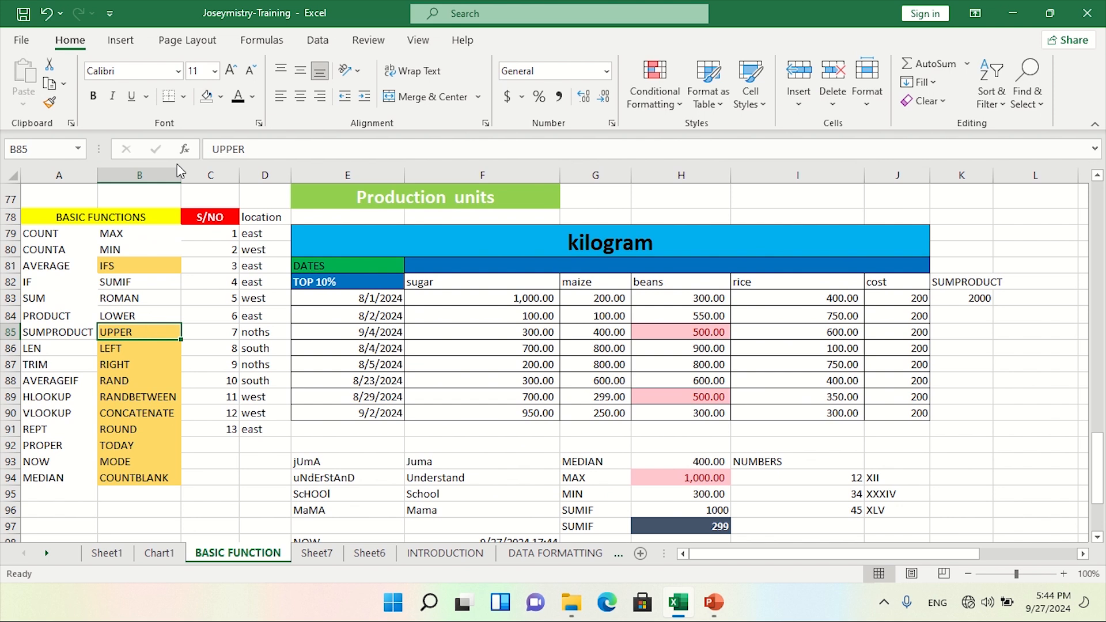
click(206, 98)
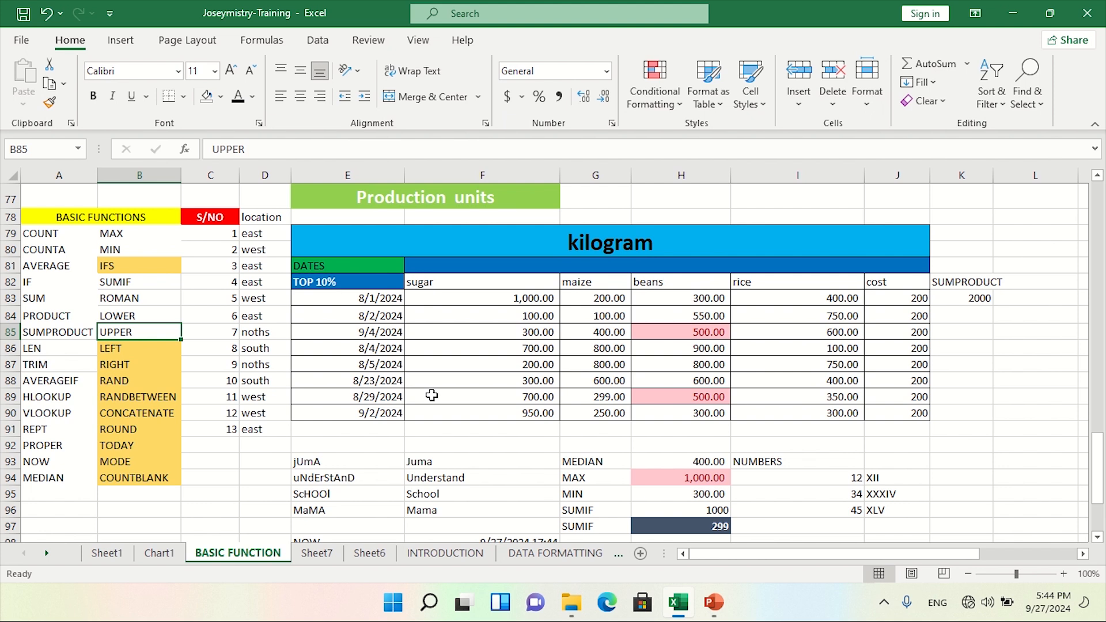
scroll(792, 435, down, 1)
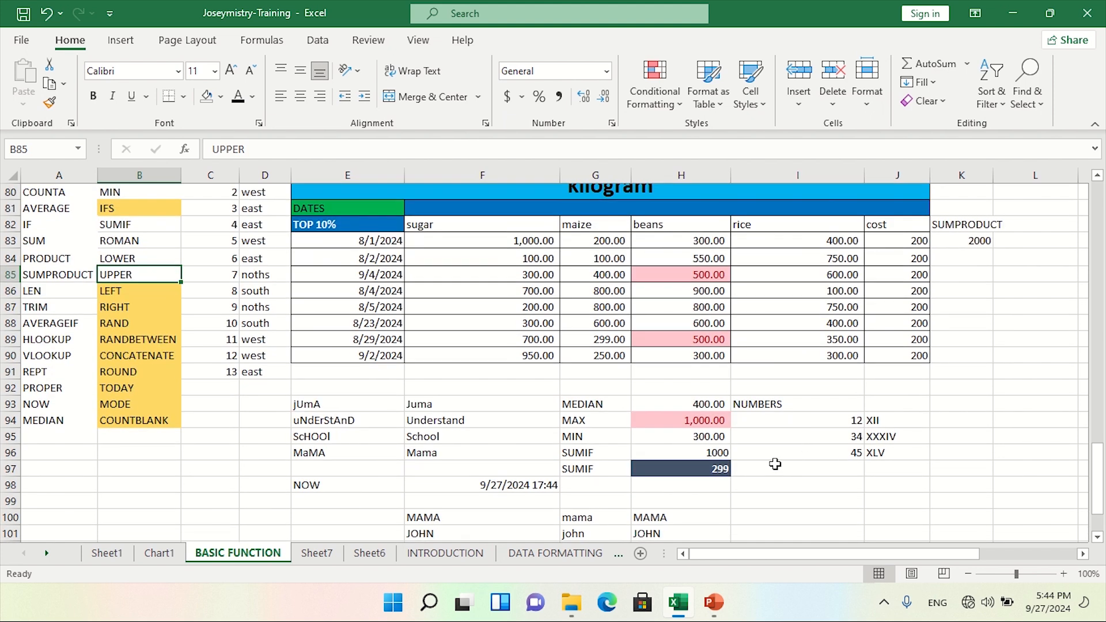